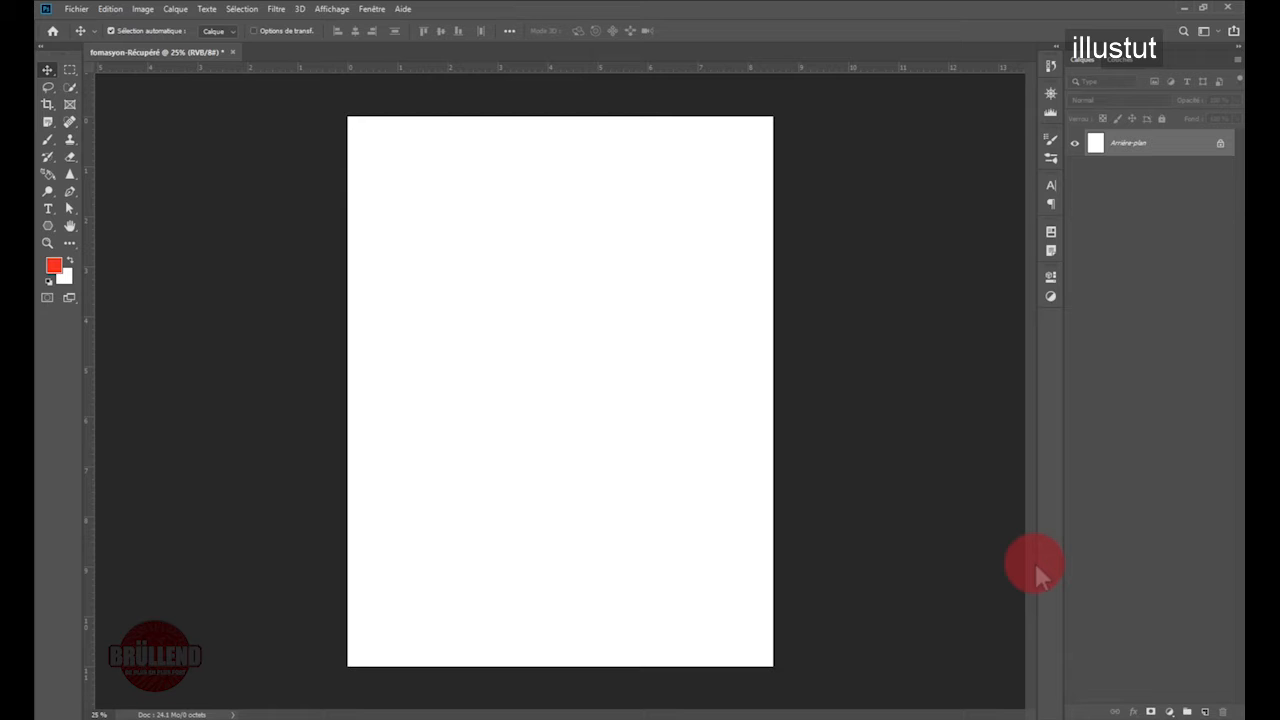
Step: Open the "3d logo nano" JPG from the FICHIER JPEG folder as a separate document
left_click(70, 10)
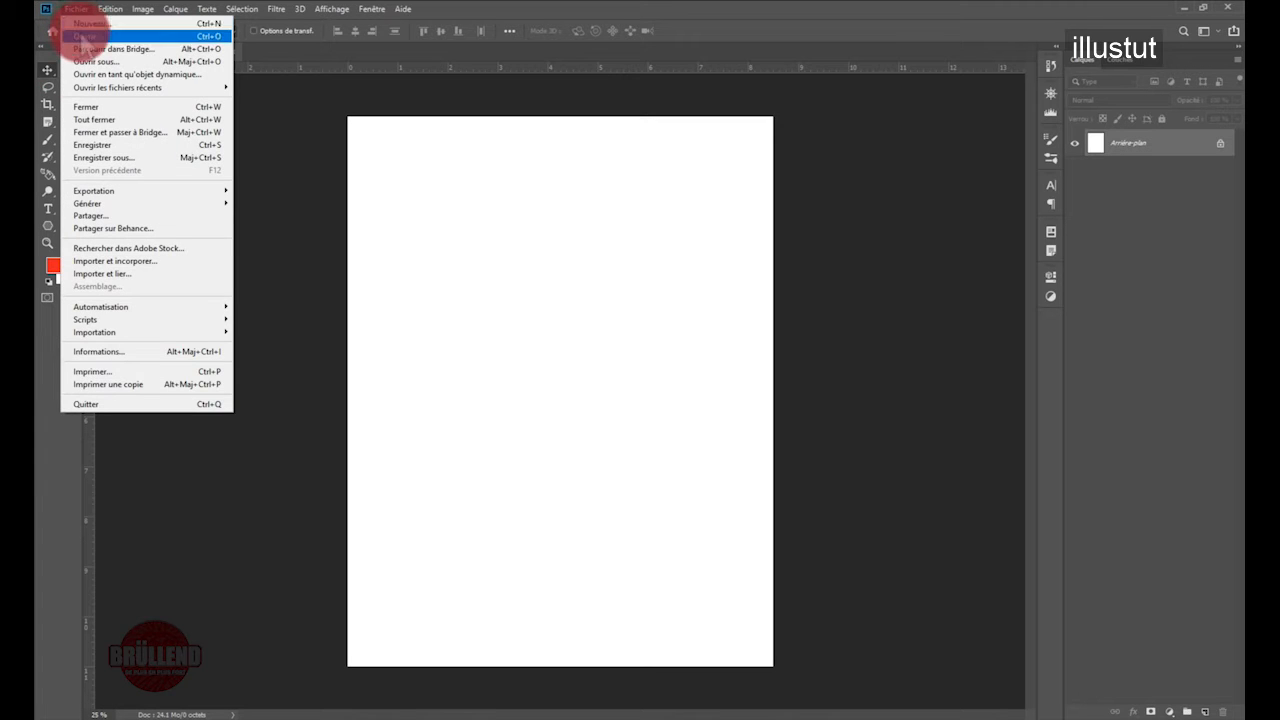
left_click(85, 36)
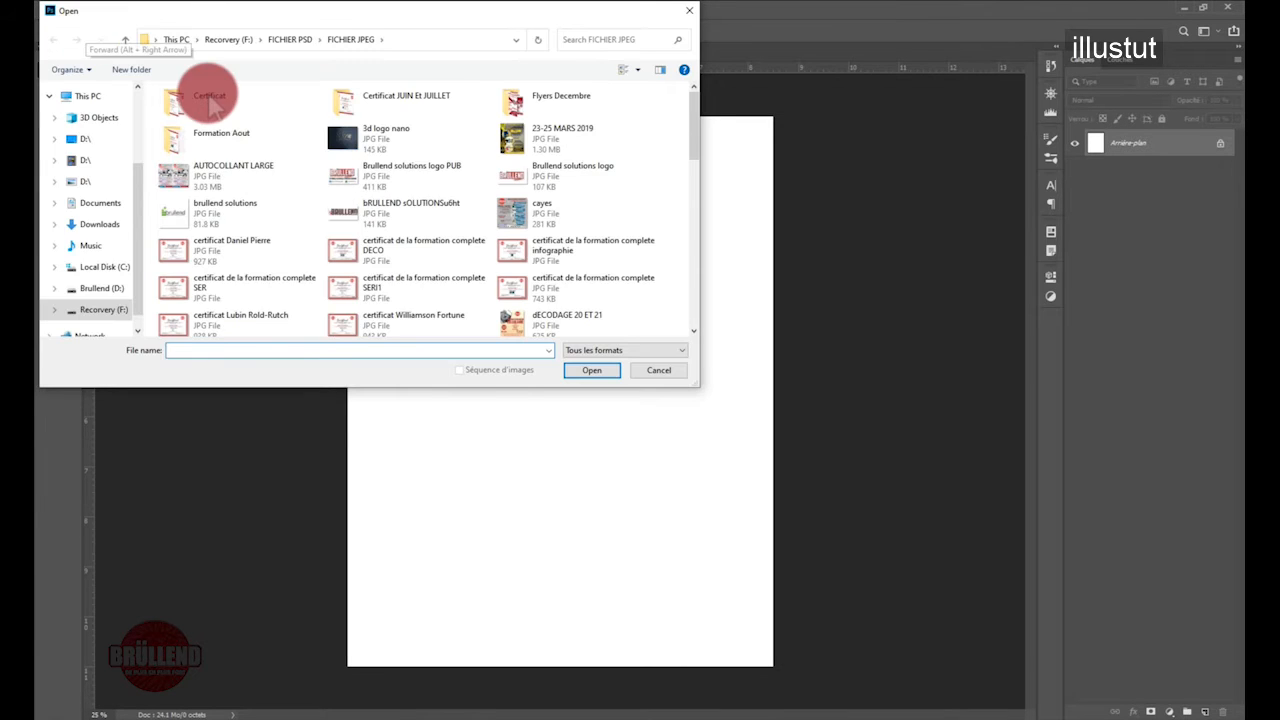
left_click(350, 138)
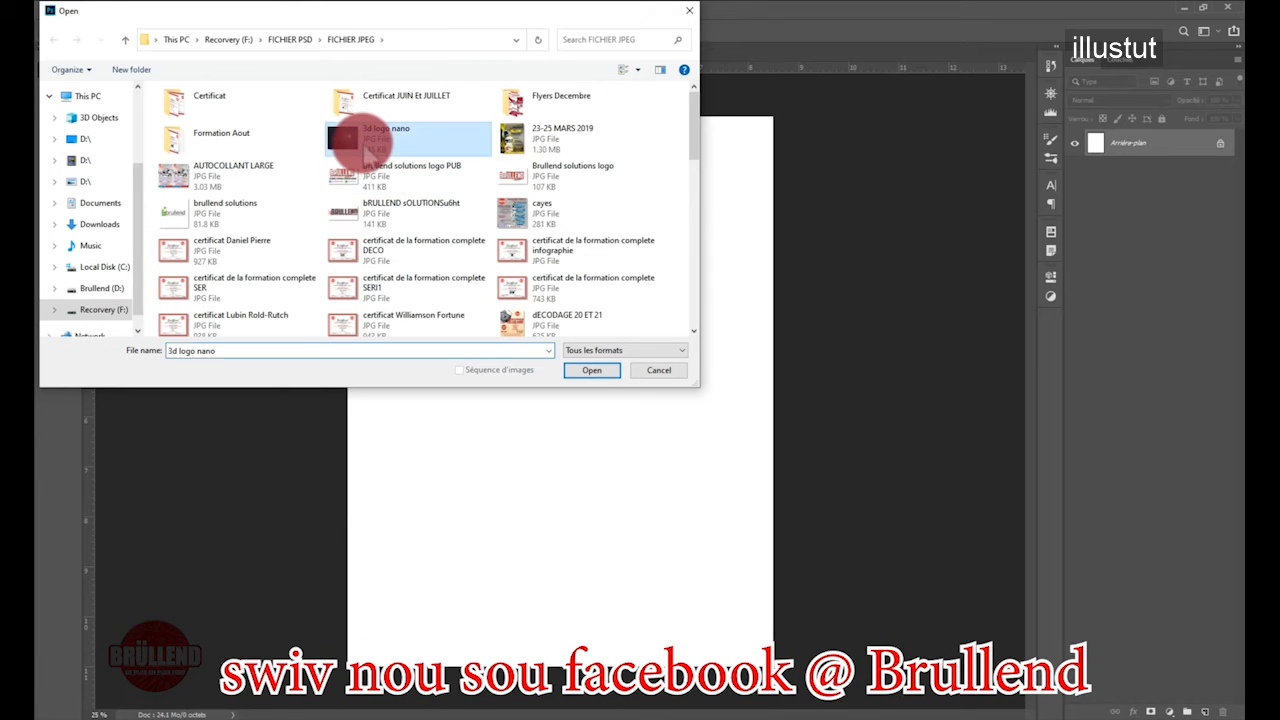
left_click(588, 370)
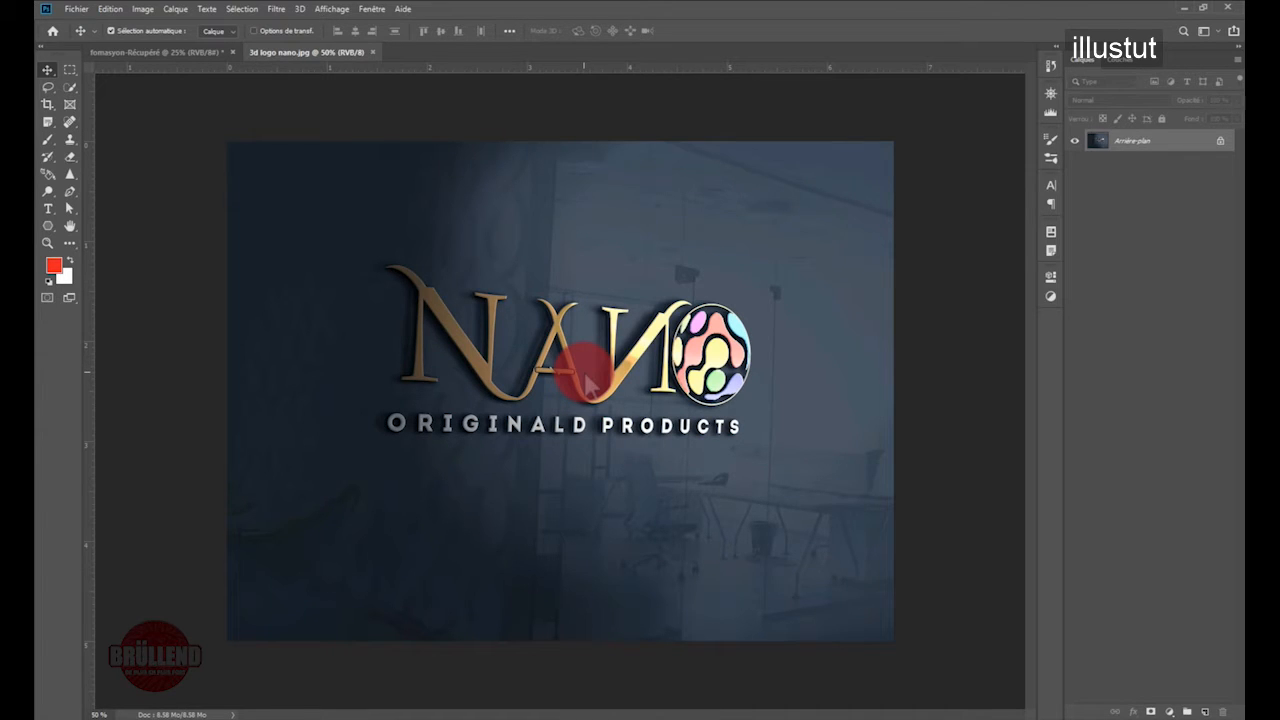
left_click(176, 52)
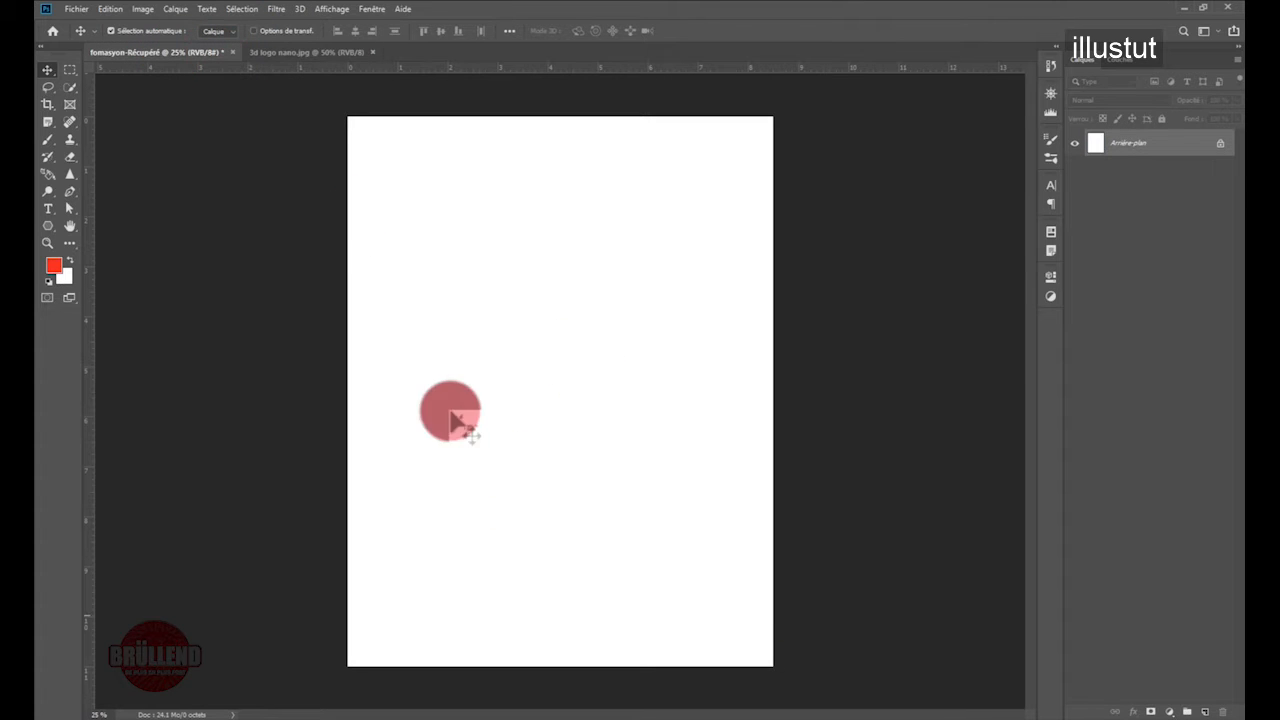
left_click(274, 53)
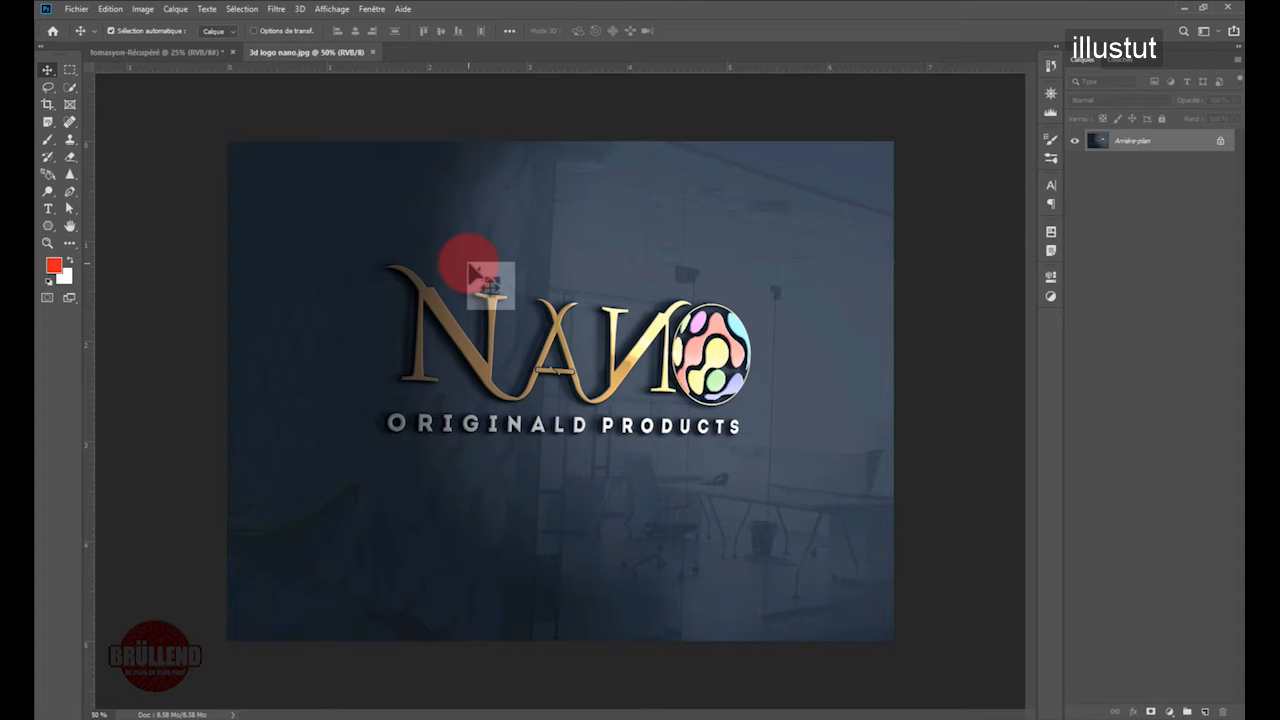
left_click_drag(475, 268, 660, 442)
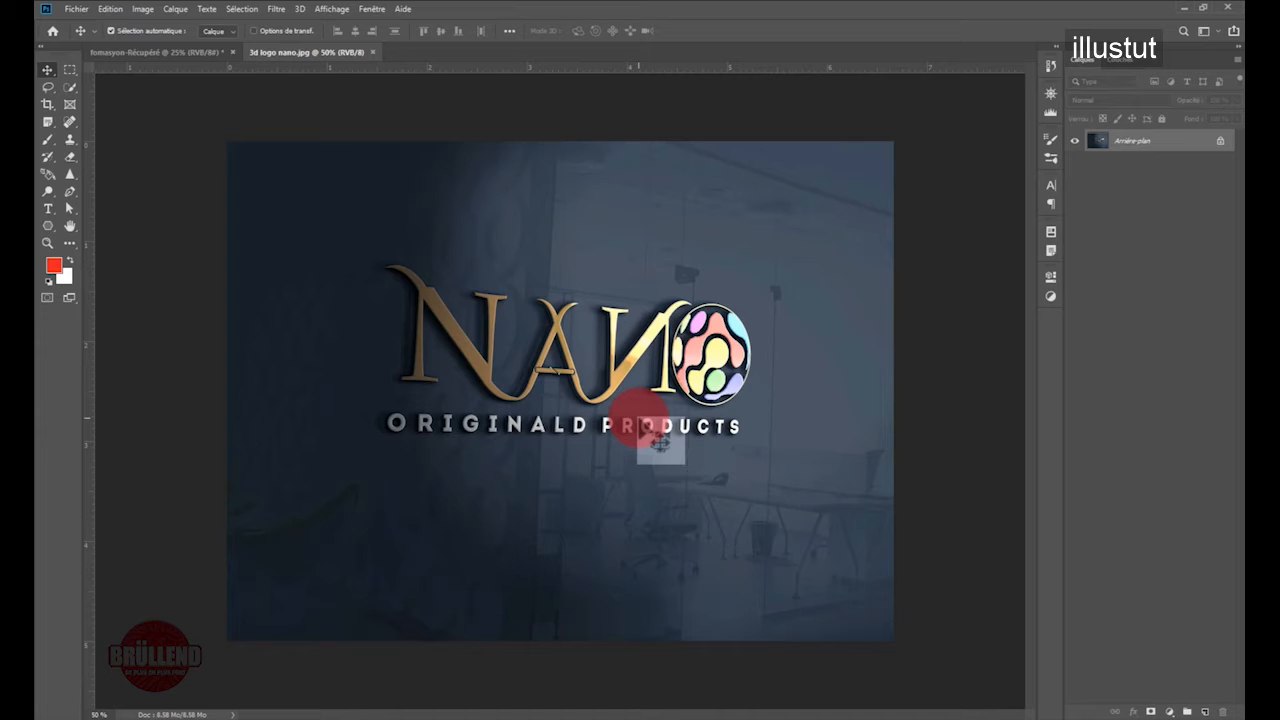
left_click_drag(640, 420, 1242, 280)
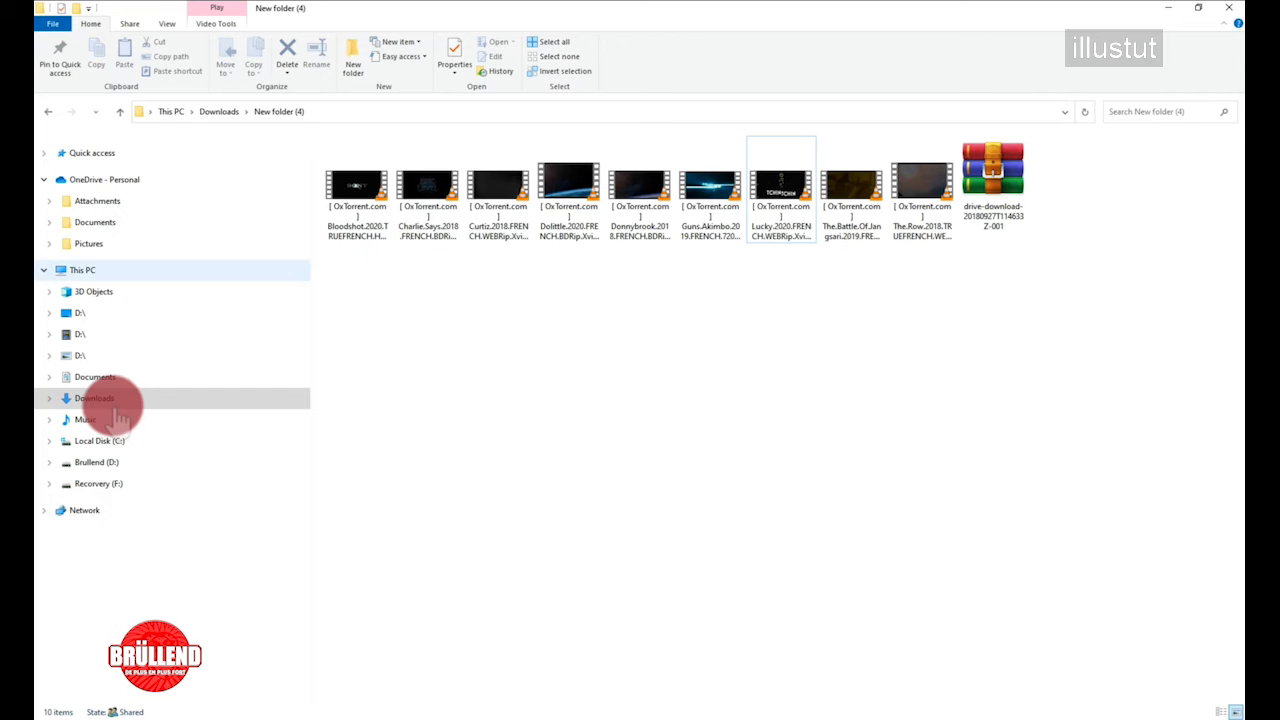
Step: Look through the Documents folder and the drives in File Explorer for an image to add
left_click(112, 380)
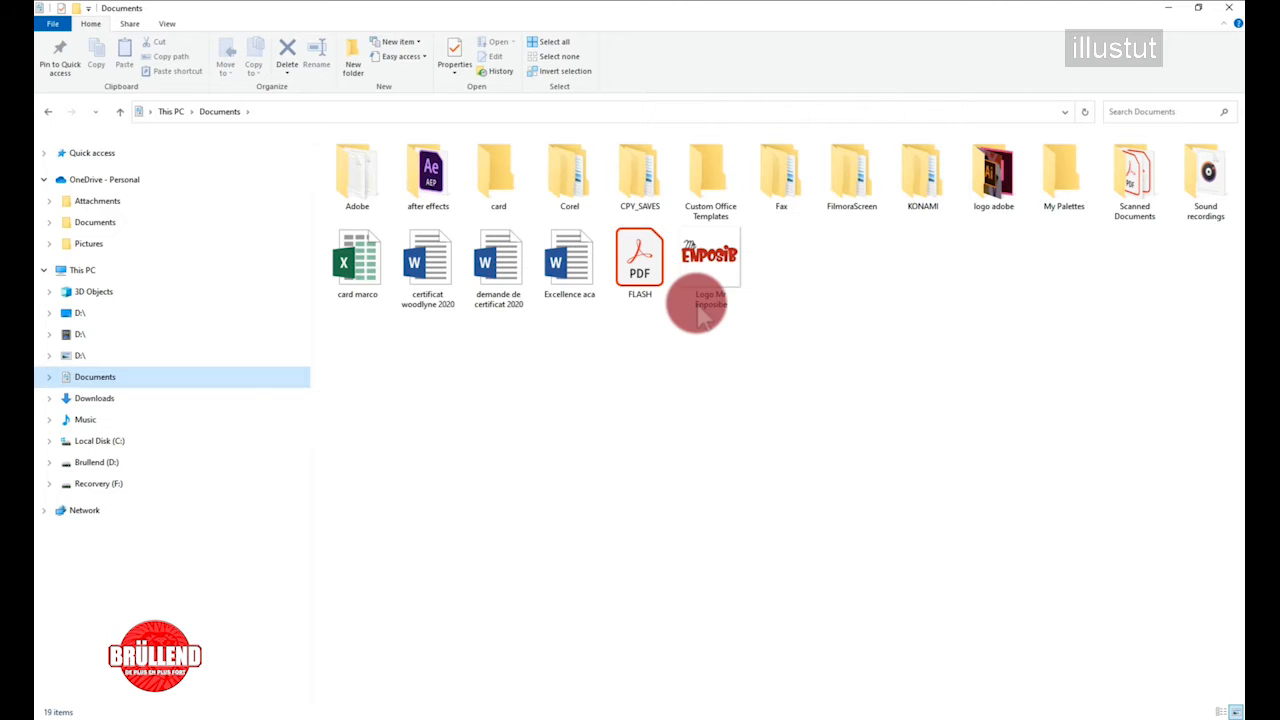
left_click(708, 262)
left_click(720, 295)
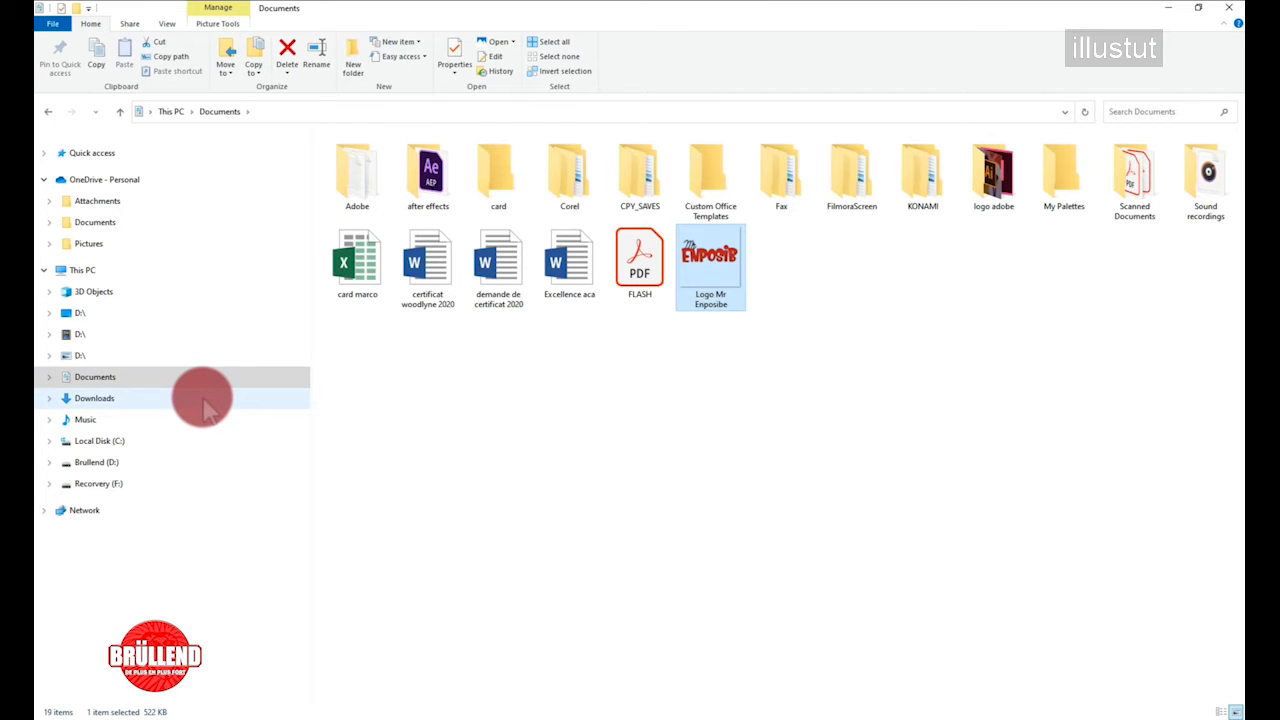
left_click(207, 334)
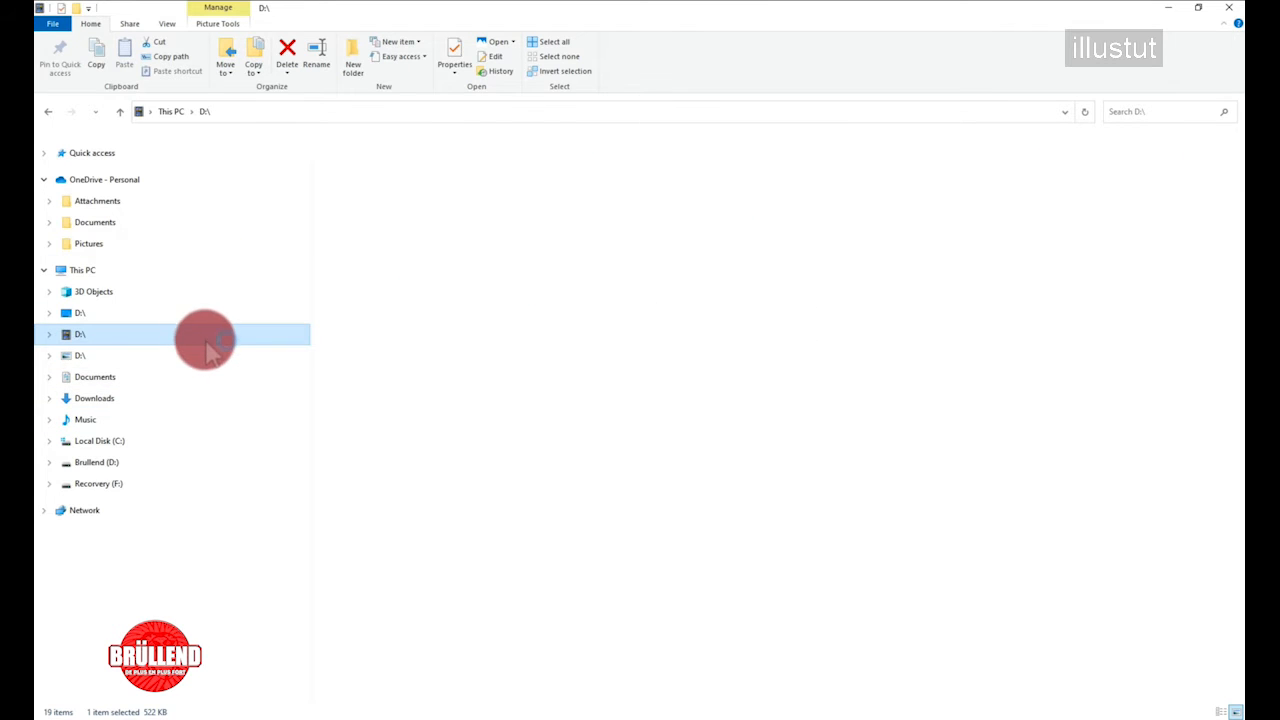
left_click(206, 358)
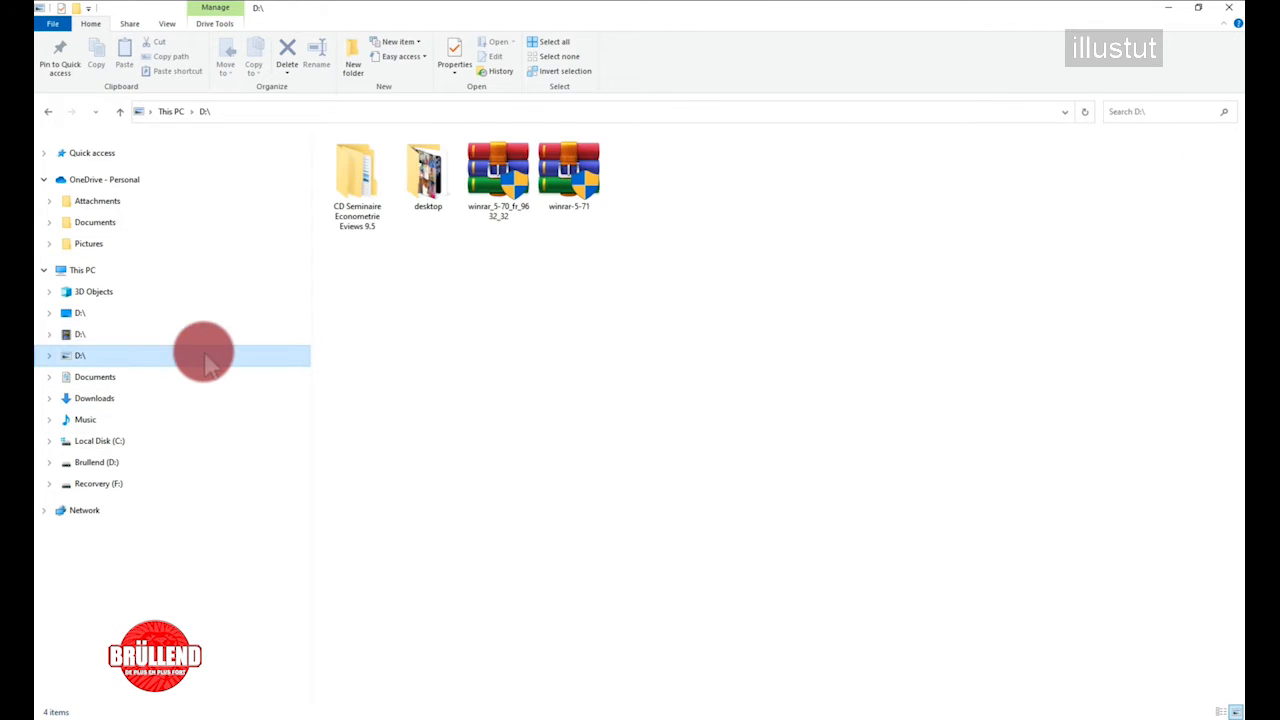
left_click(185, 466)
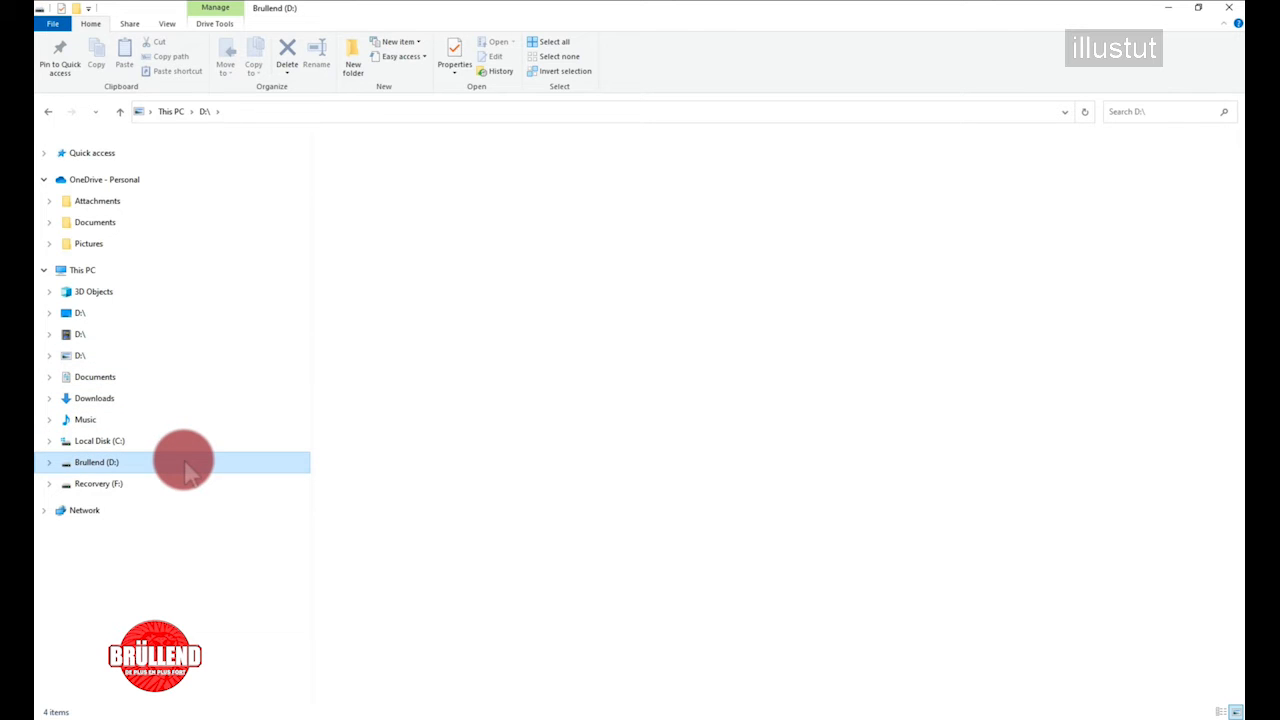
left_click(178, 488)
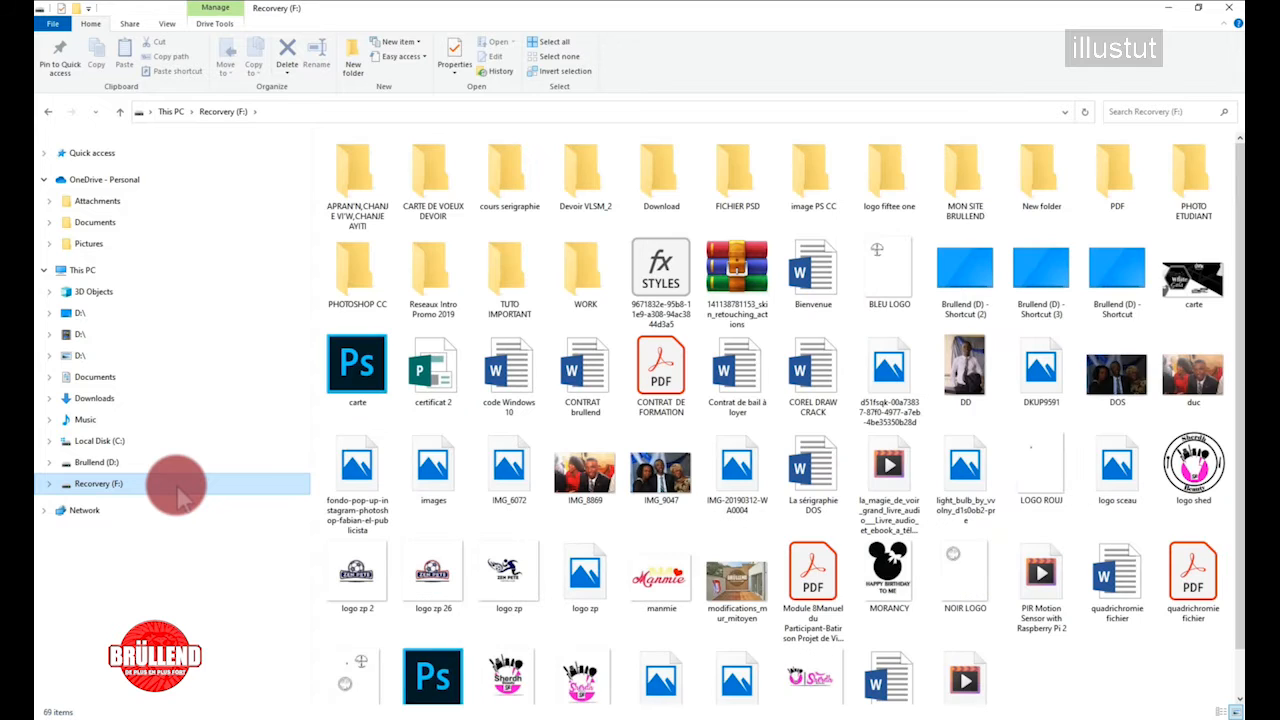
scroll(813, 527, "down", 1)
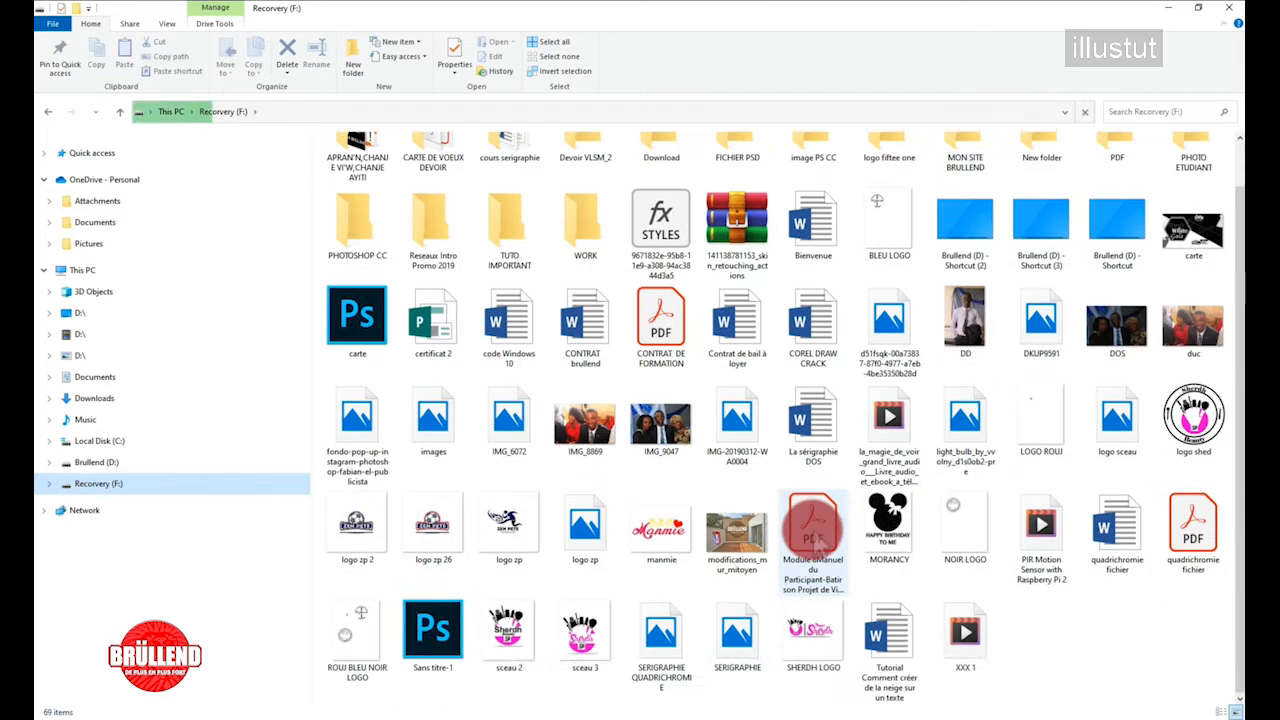
Step: Place the "Logo Mr Enposibe" PNG from the Documents folder into the blank fomasyon-Récupéré document in Photoshop
left_click(138, 381)
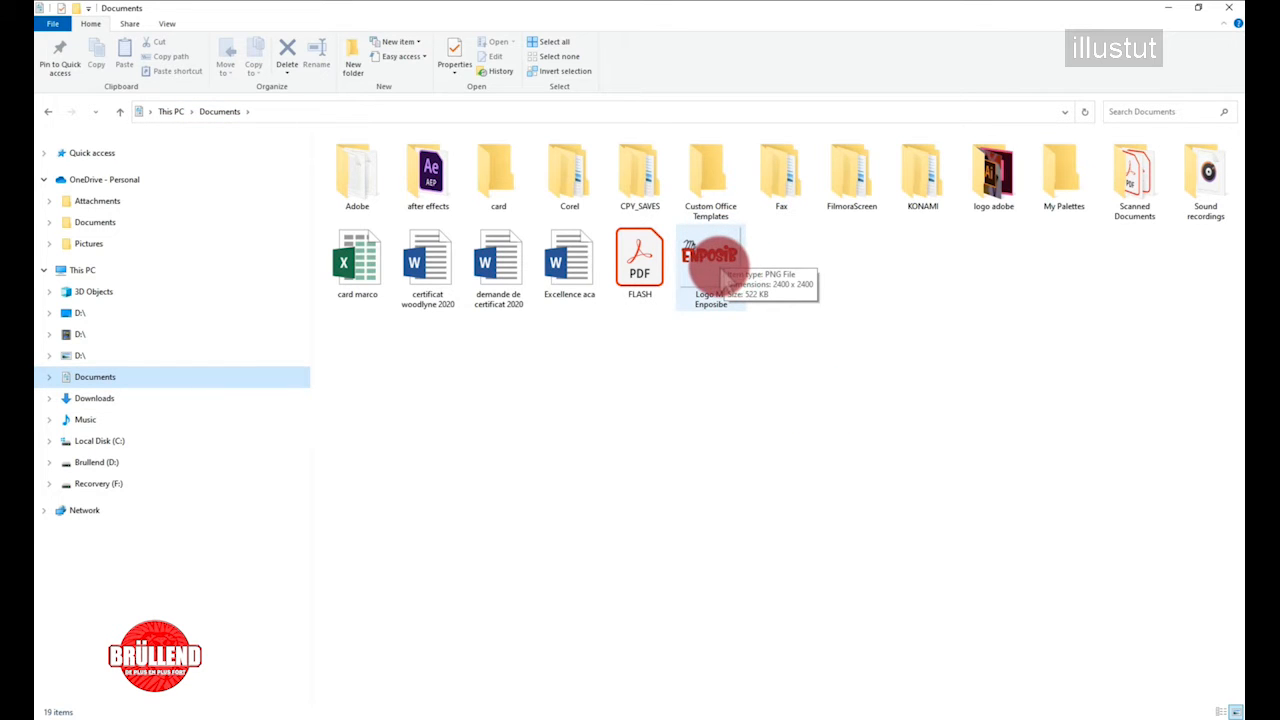
left_click(727, 274)
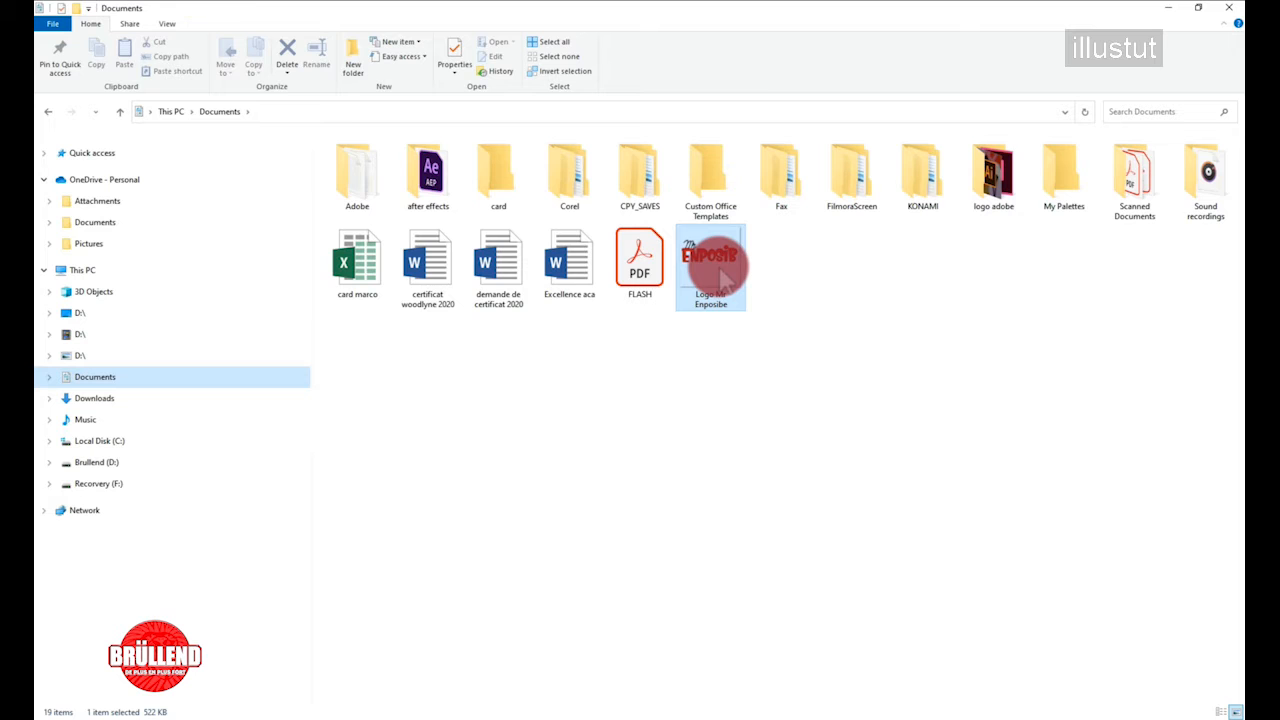
left_click_drag(722, 272, 1246, 343)
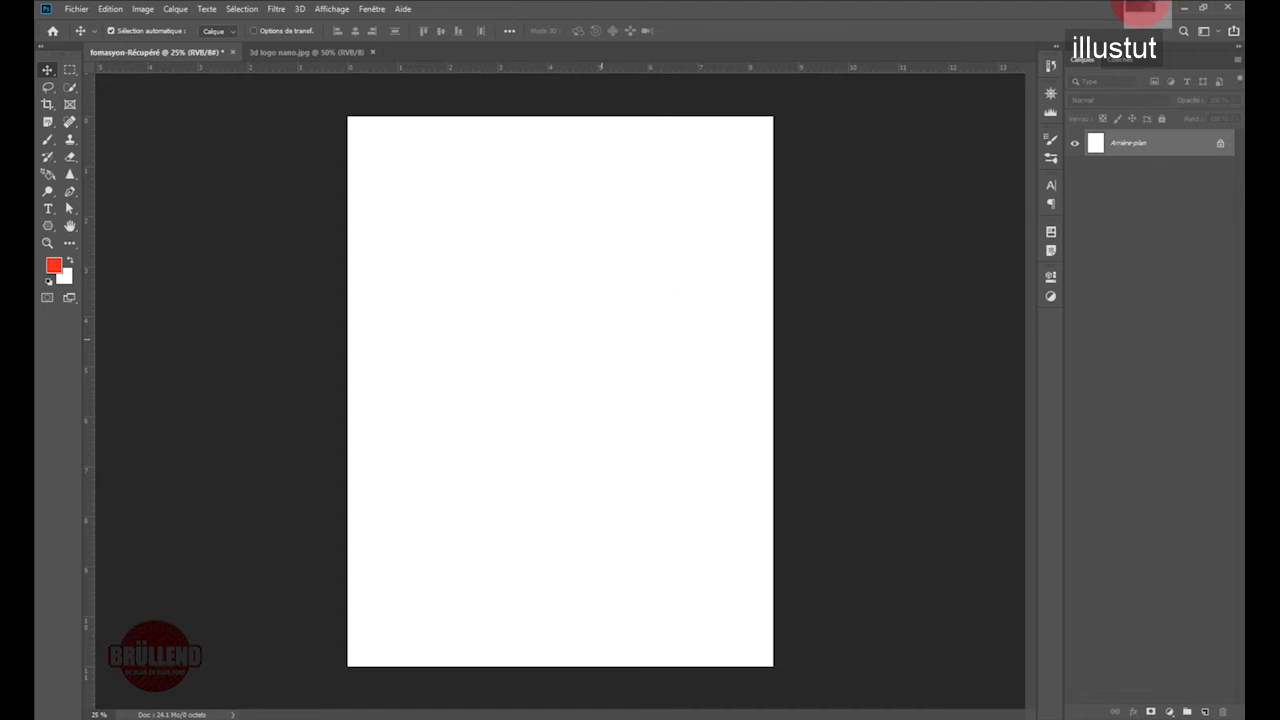
left_click_drag(1141, 2, 973, 104)
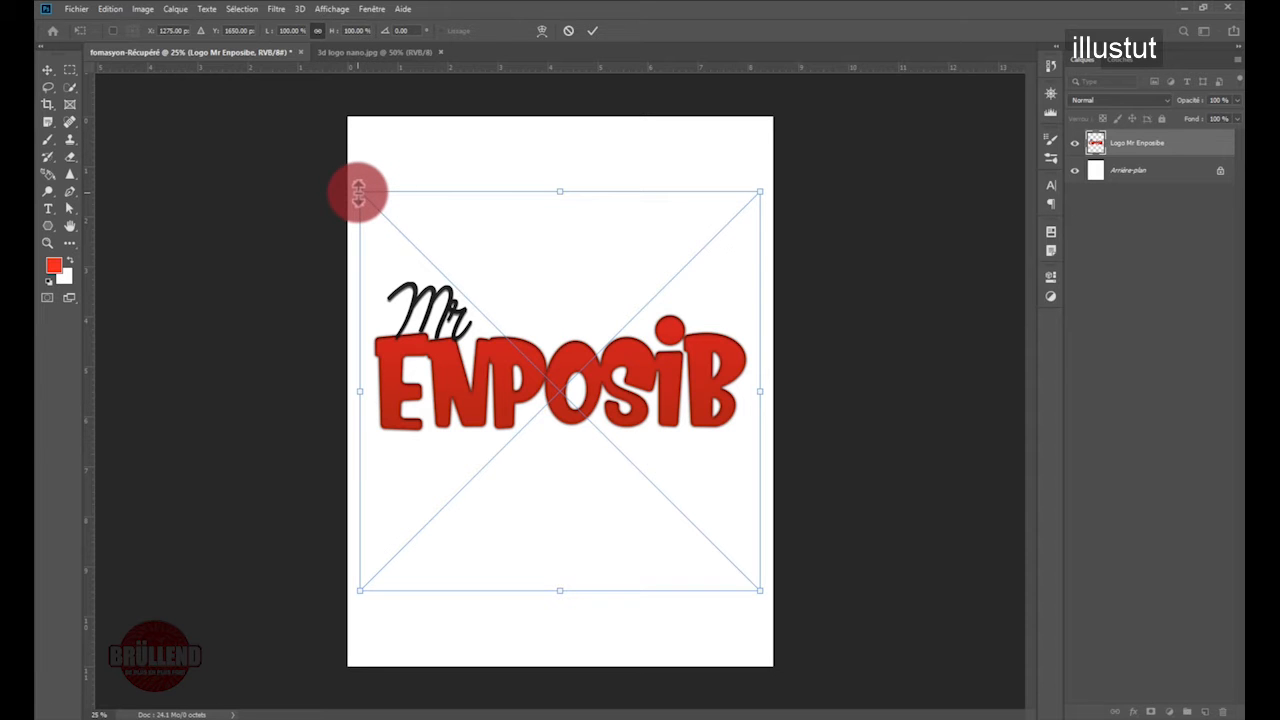
Step: Scale the placed red logo to about 99.67%, raise it on the page and rotate it to about -39.54°
mouse_move(357, 192)
left_mouse_down()
mouse_move(415, 310)
mouse_move(376, 176)
left_mouse_up()
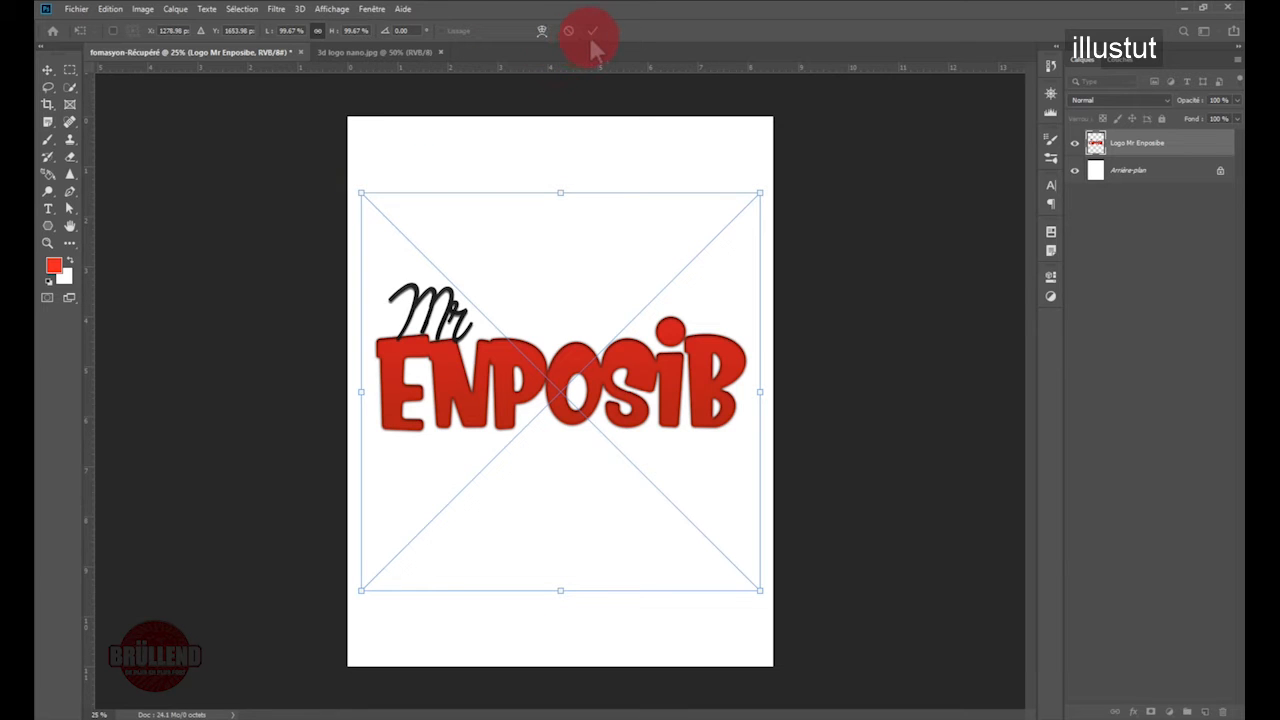
left_click_drag(563, 309, 565, 264)
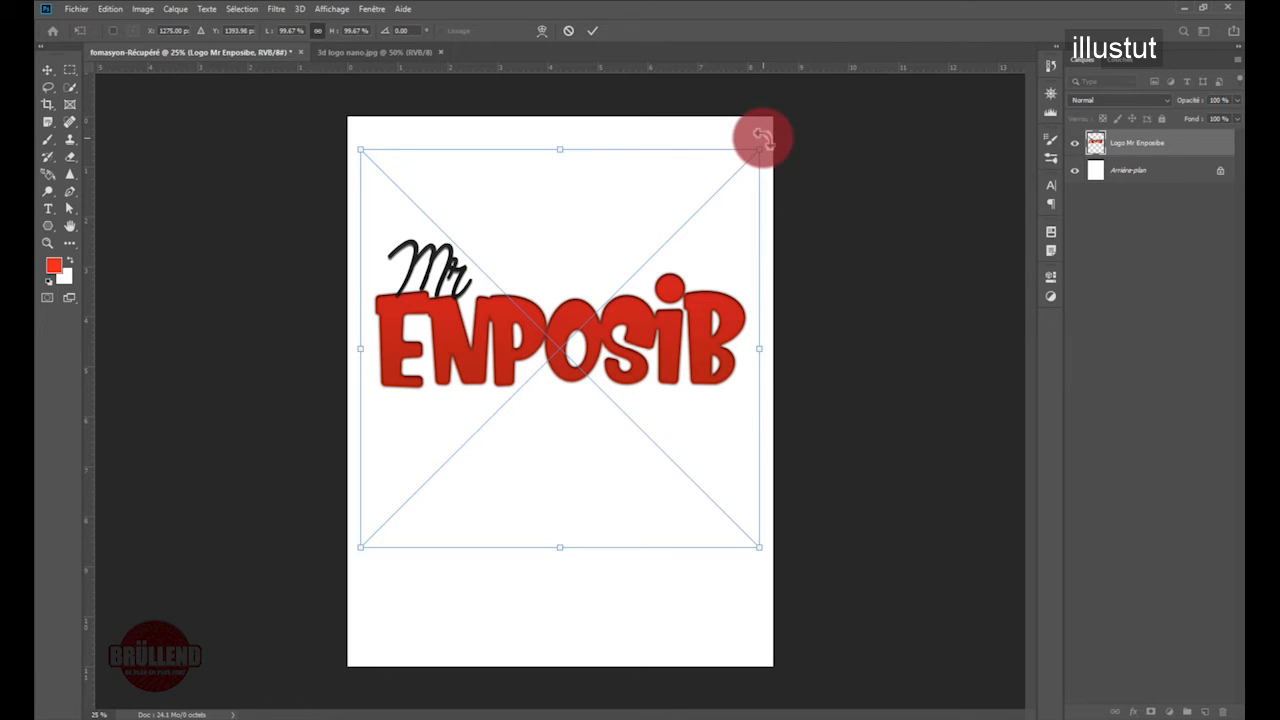
left_click_drag(774, 183, 569, 256)
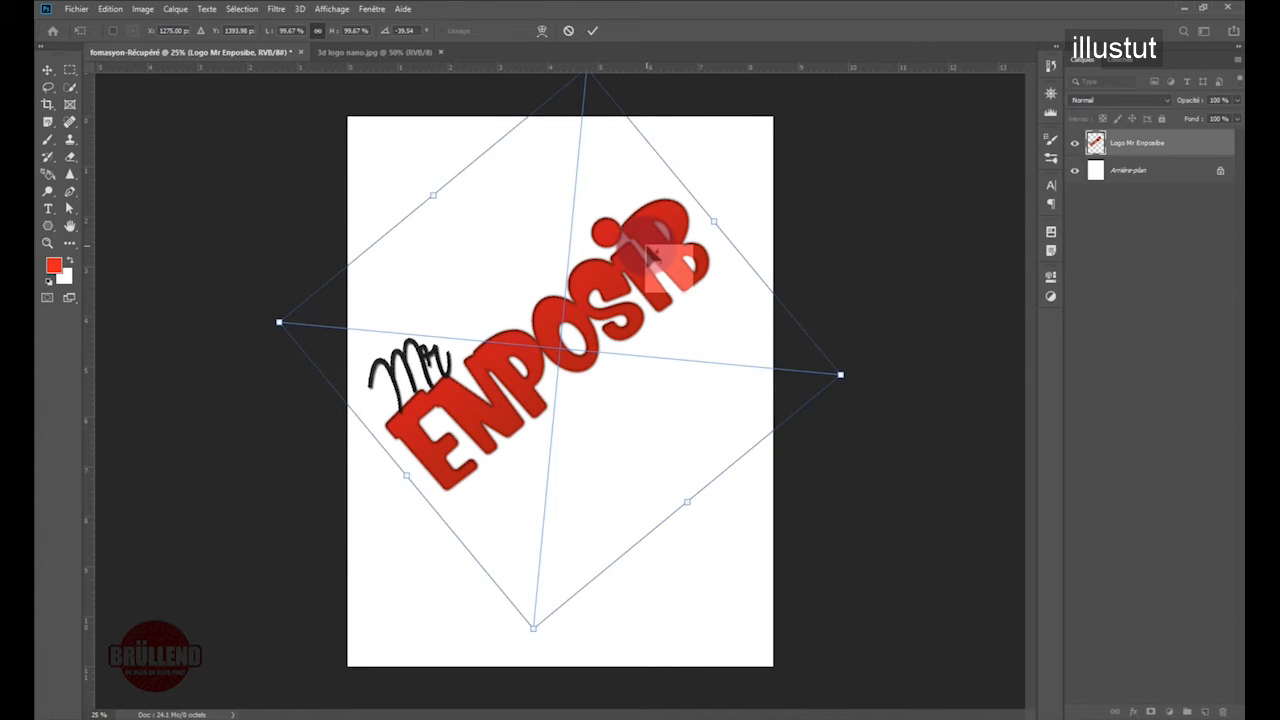
left_click(591, 33)
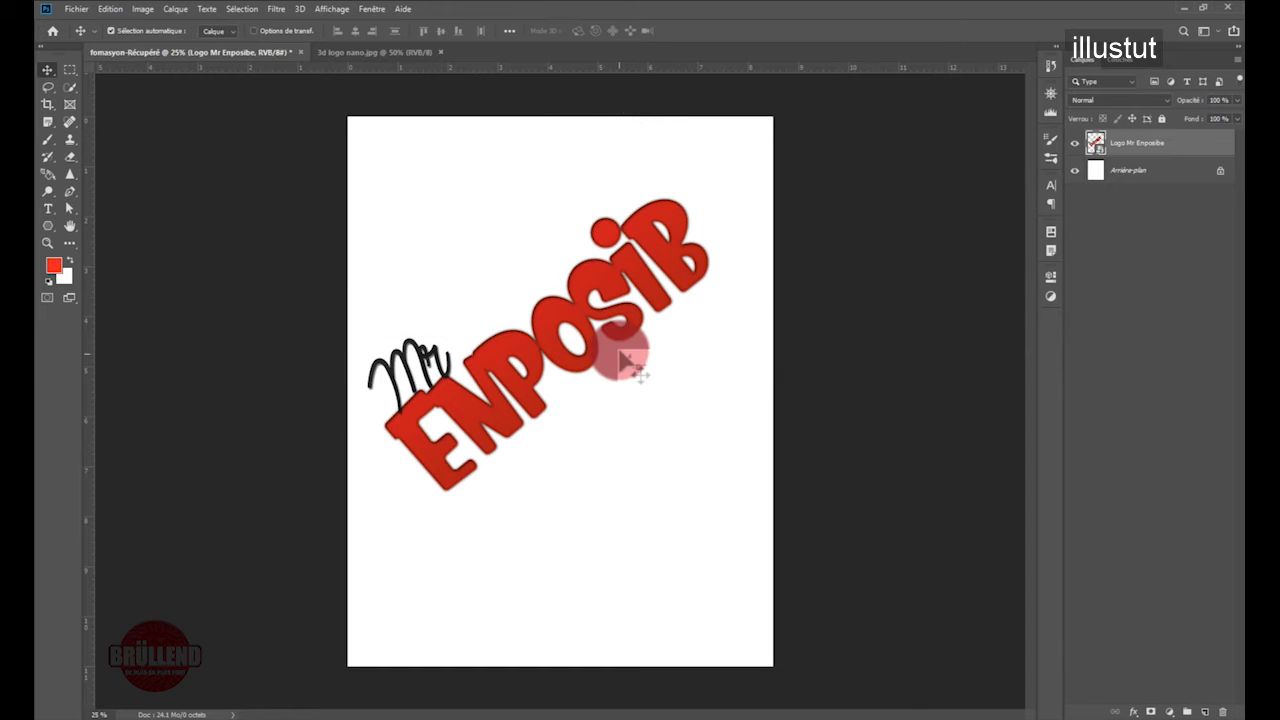
Step: Move the rotated red logo up to the upper part of the page
mouse_move(660, 257)
left_mouse_down()
mouse_move(682, 219)
mouse_move(653, 268)
mouse_move(675, 274)
mouse_move(652, 236)
mouse_move(670, 268)
mouse_move(652, 243)
mouse_move(663, 258)
left_mouse_up()
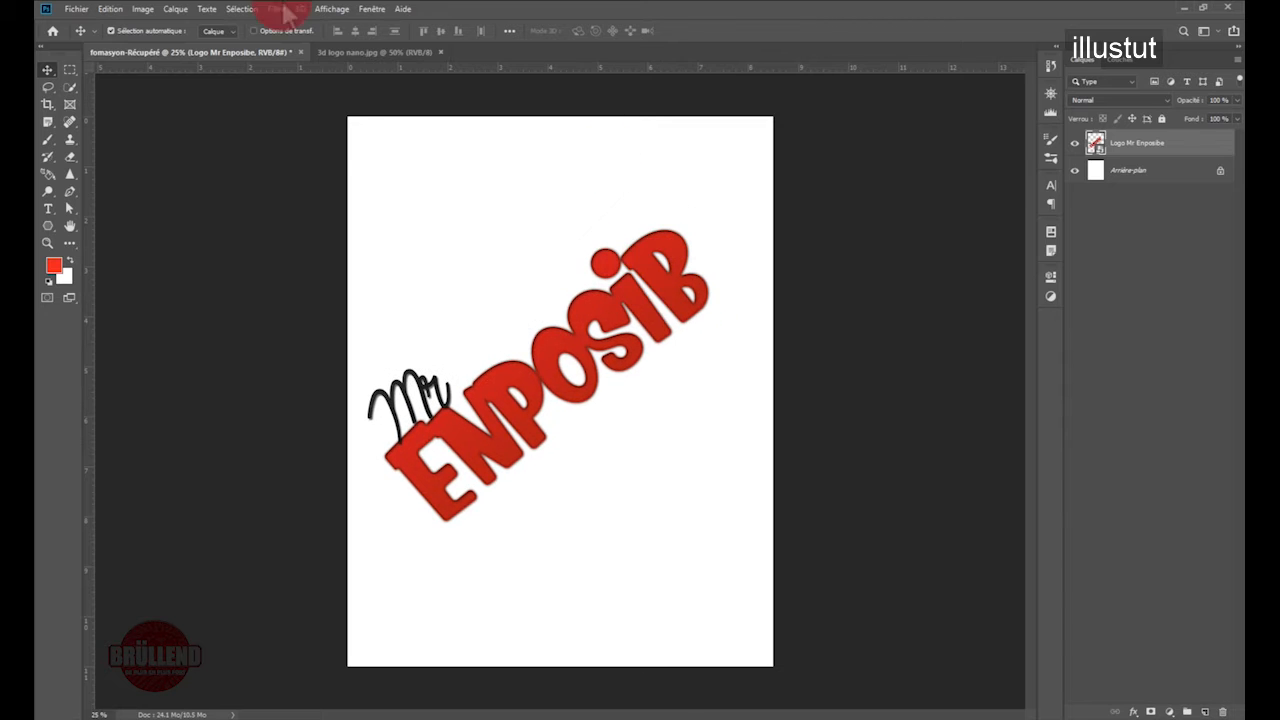
left_click(358, 51)
left_click_drag(350, 445, 643, 222)
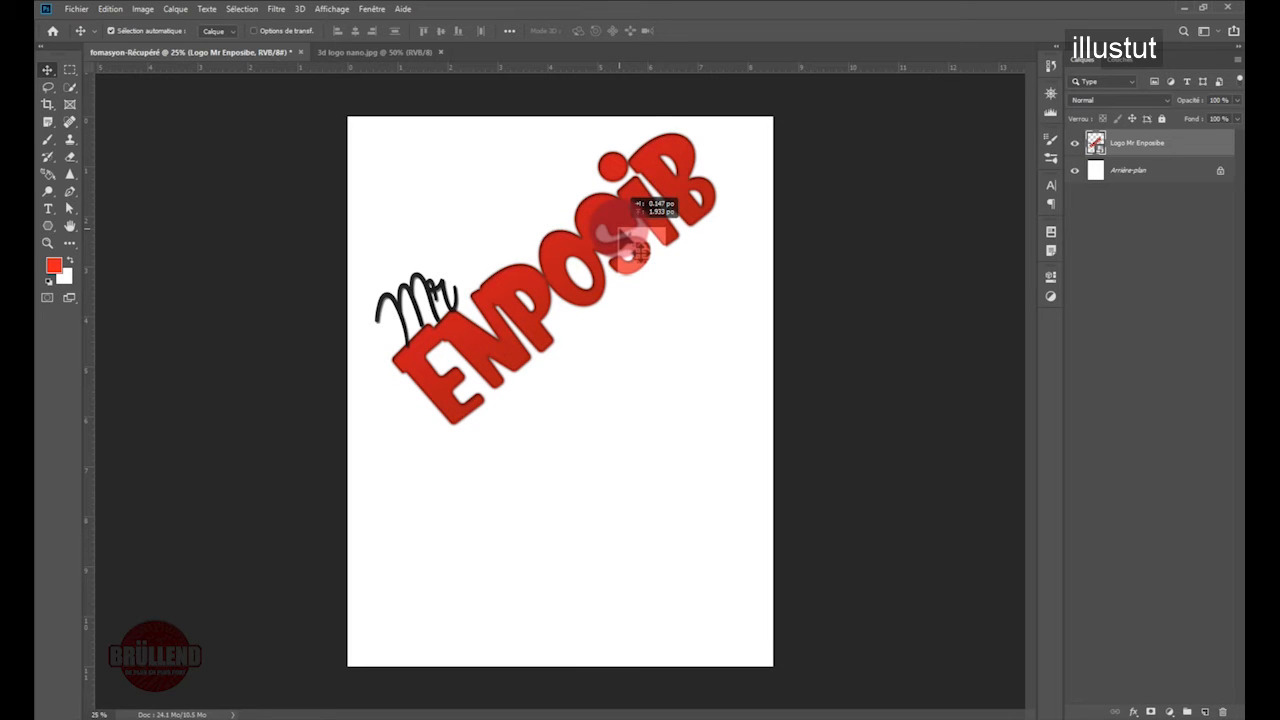
Step: Import and embed the "3d logo nano" JPG from the FICHIER JPEG folder into the current document
left_click(80, 12)
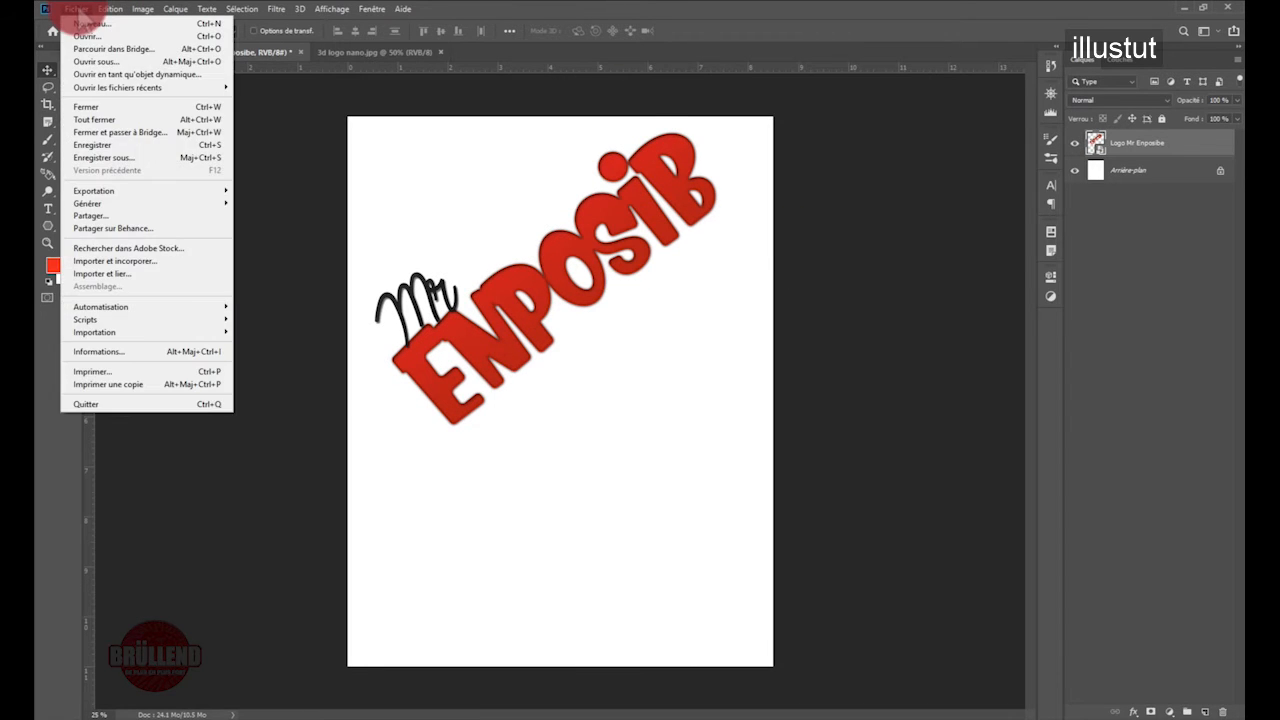
left_click(121, 261)
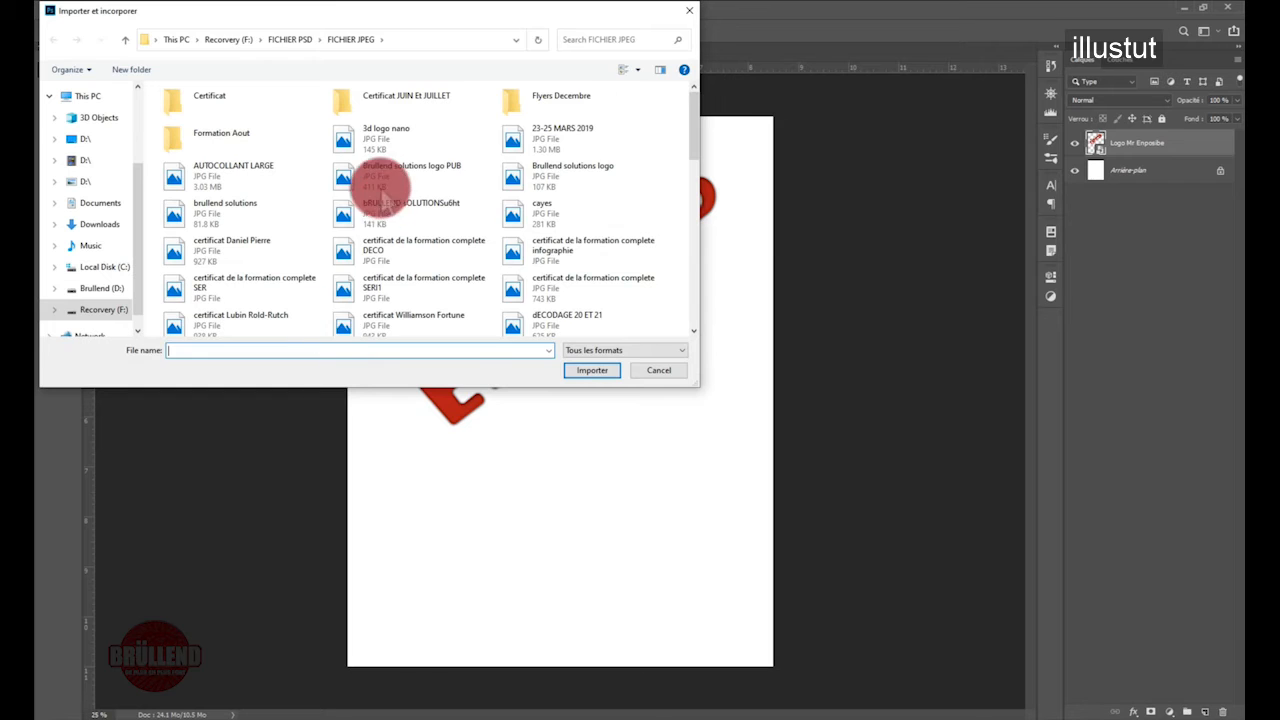
left_click(368, 140)
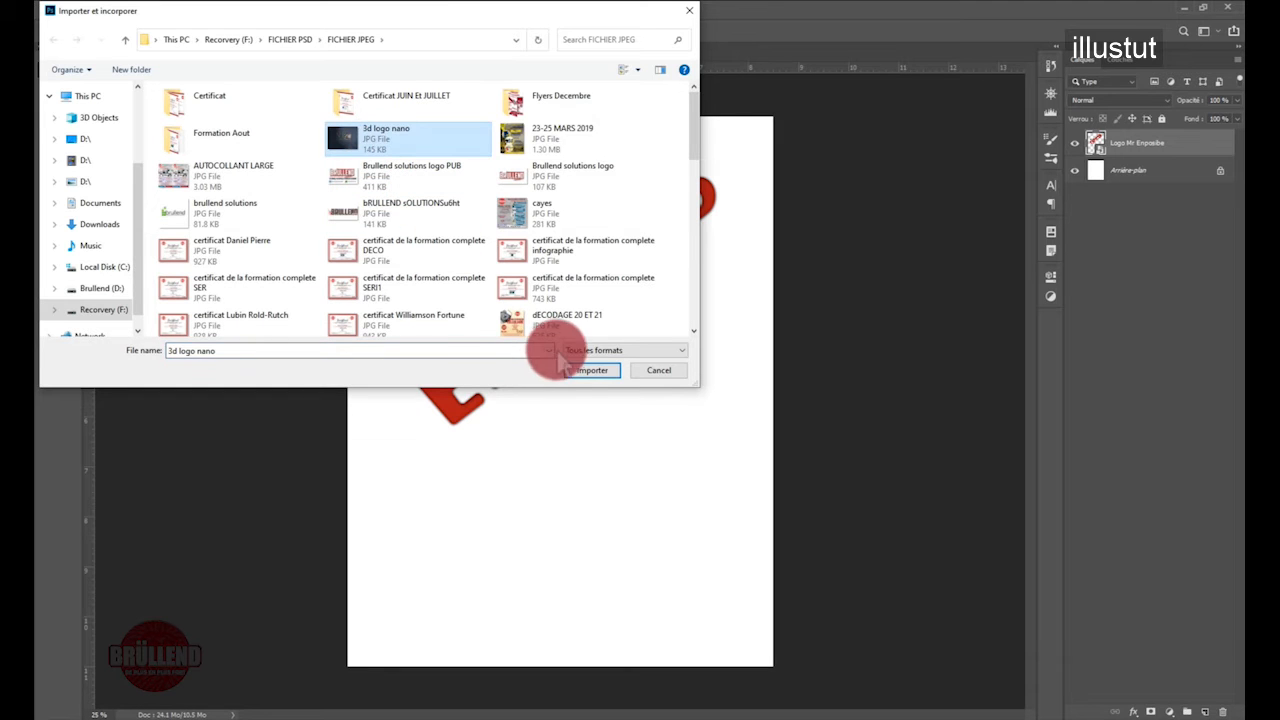
left_click(592, 370)
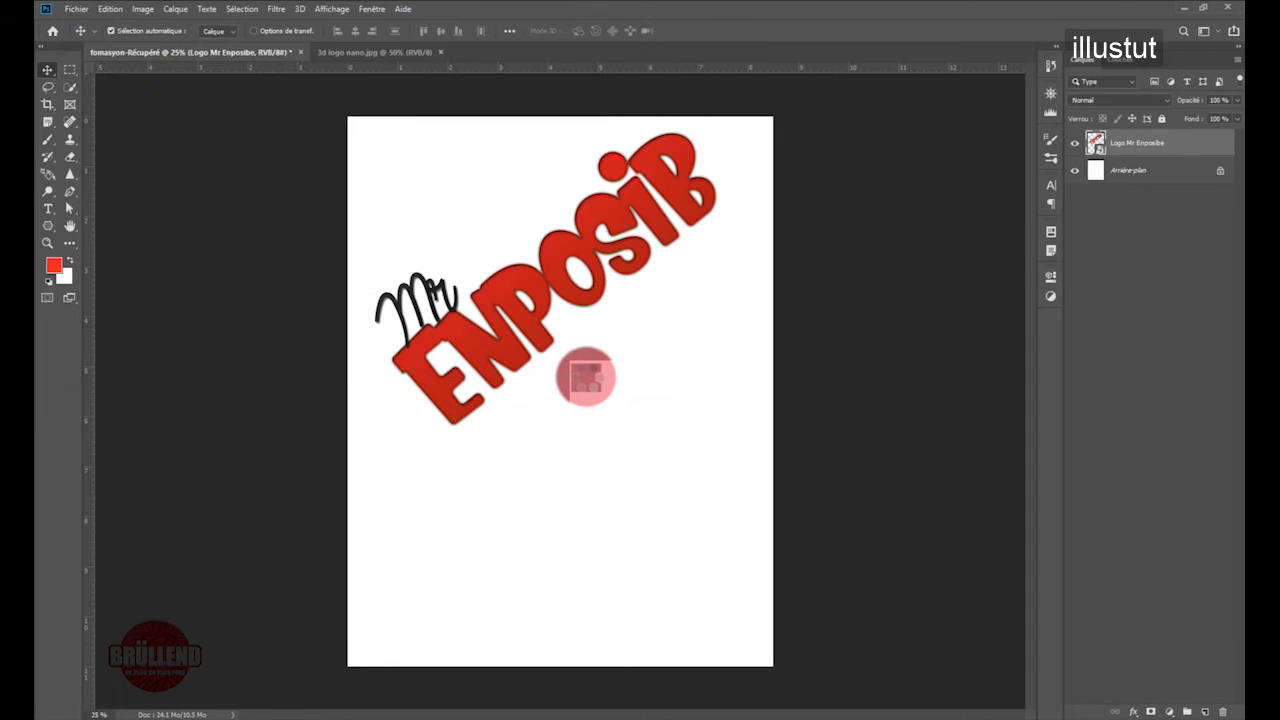
Step: Scale the embedded Nano logo image to about 74.32%, rotate it to about -38.57° and position it just beneath the red logo
left_click_drag(584, 341, 594, 446)
left_click_drag(577, 510, 602, 423)
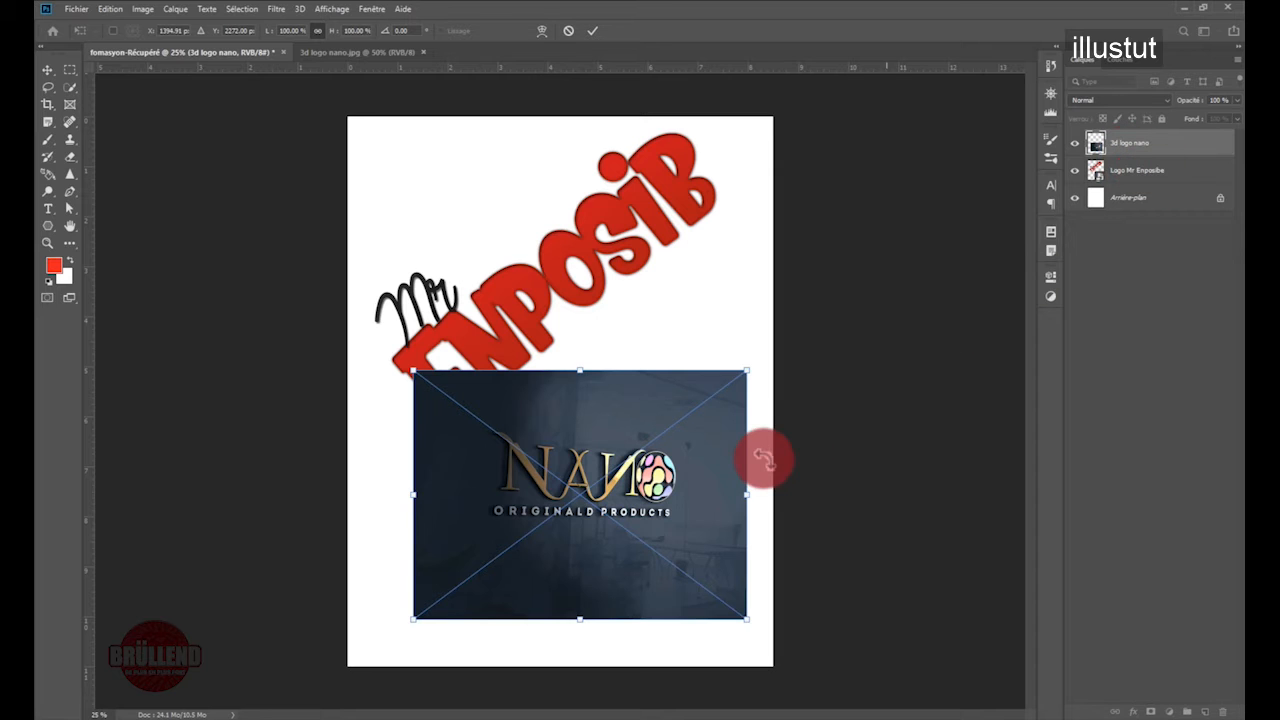
left_click_drag(650, 432, 655, 385)
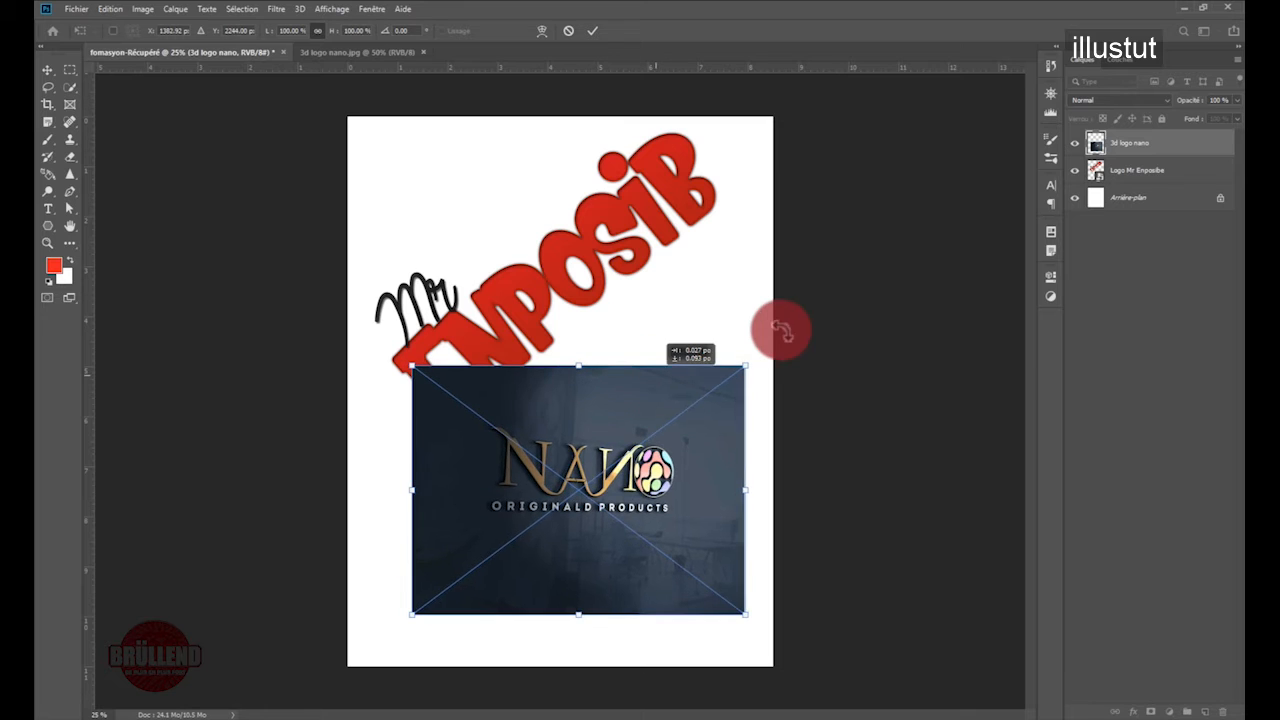
left_click_drag(771, 331, 601, 389)
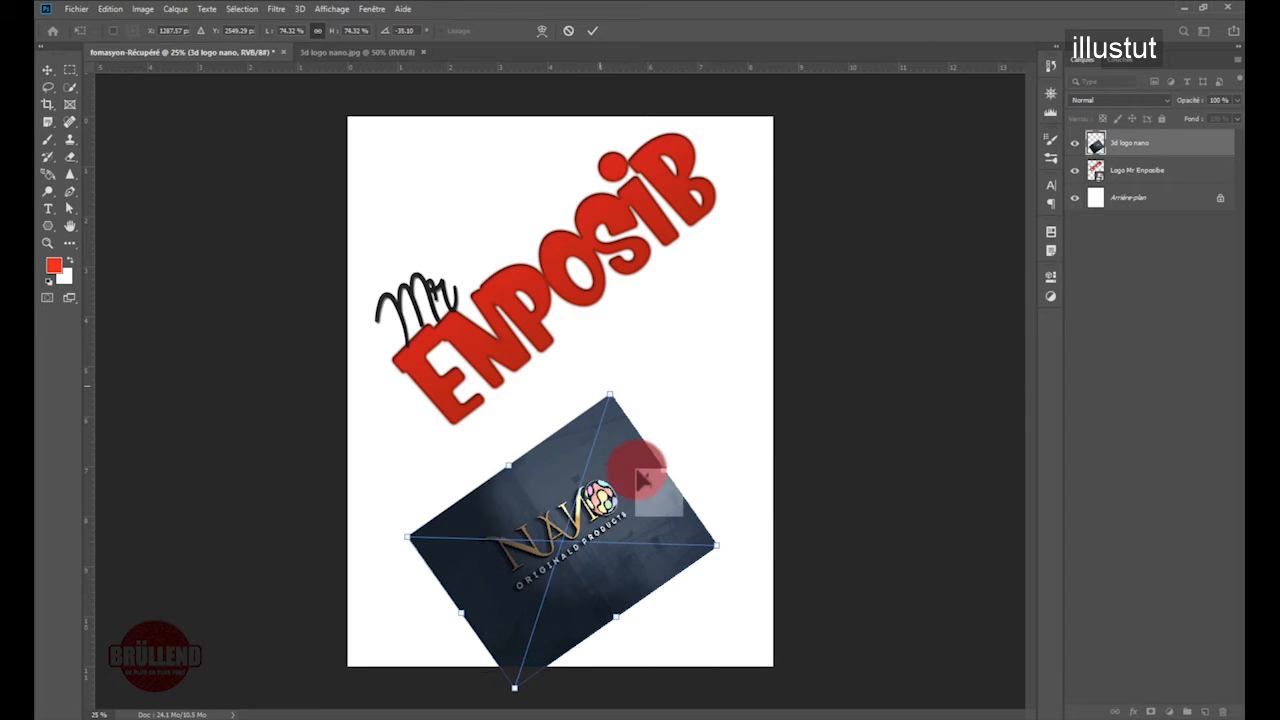
left_click_drag(603, 468, 651, 386)
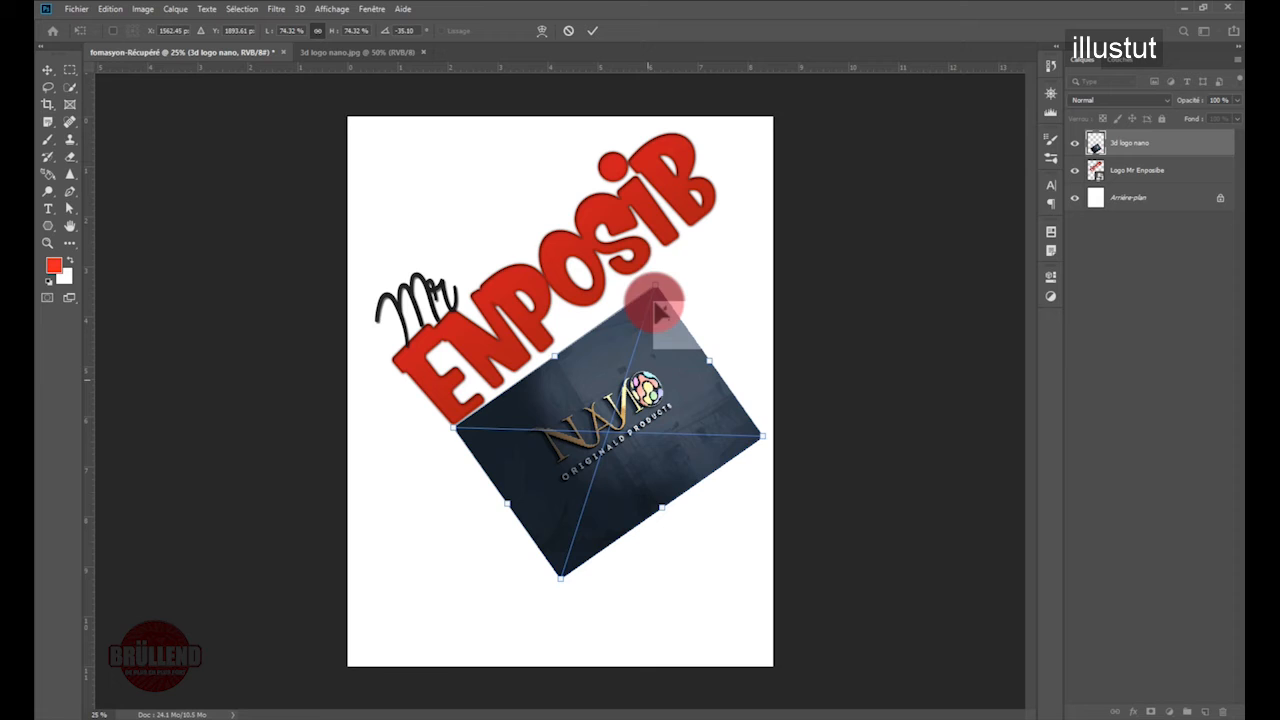
left_click_drag(666, 251, 657, 236)
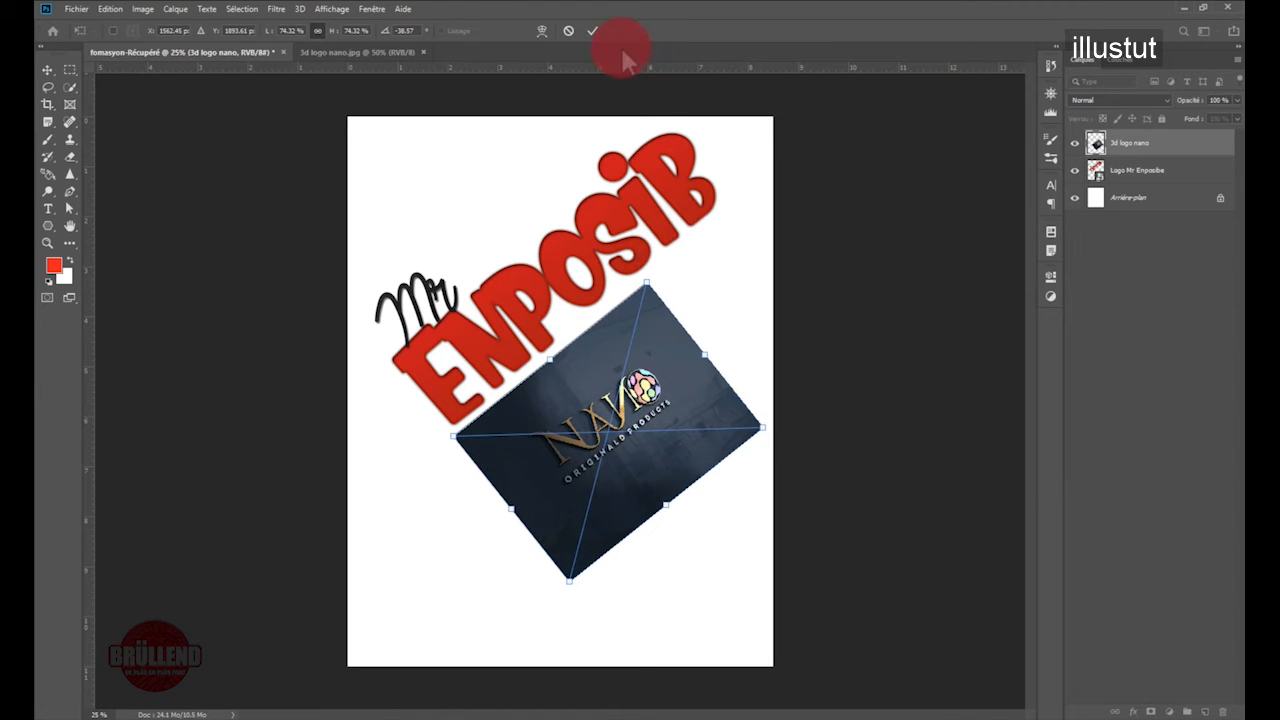
left_click(590, 37)
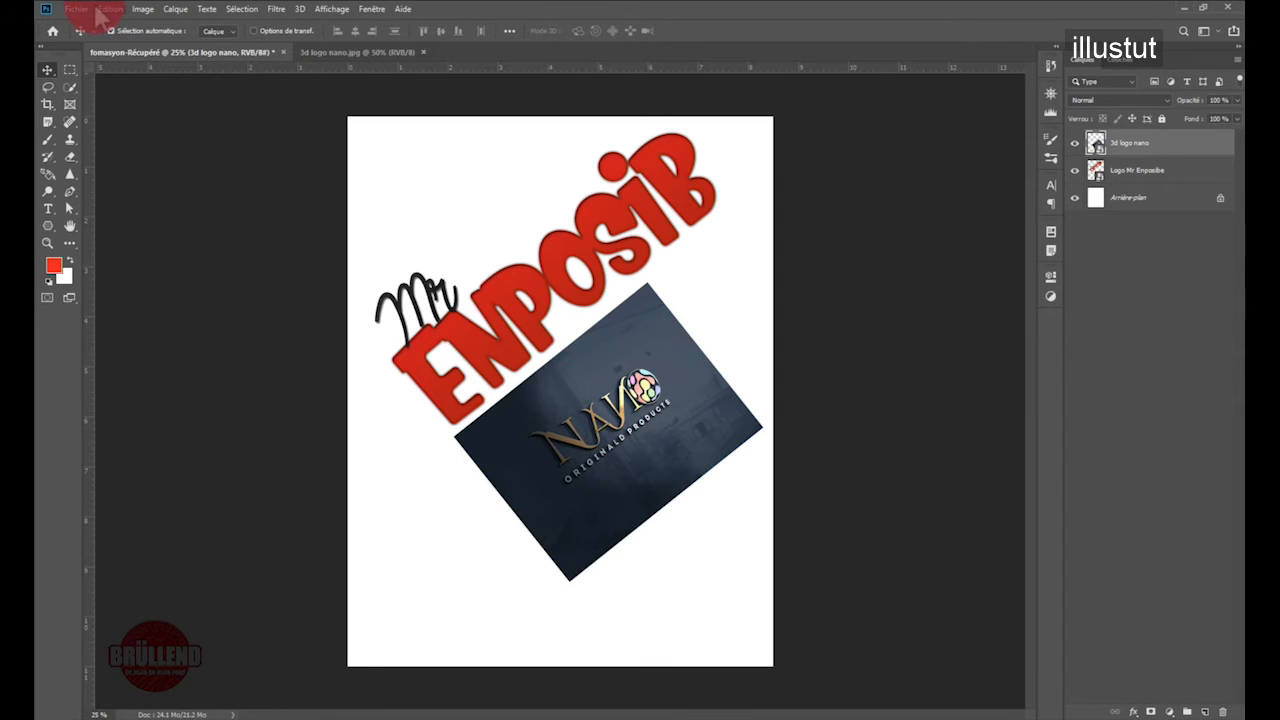
Step: Import the "23-25 MARS 2019" JPG from the FICHIER JPEG folder into the current document as a linked image
left_click(95, 10)
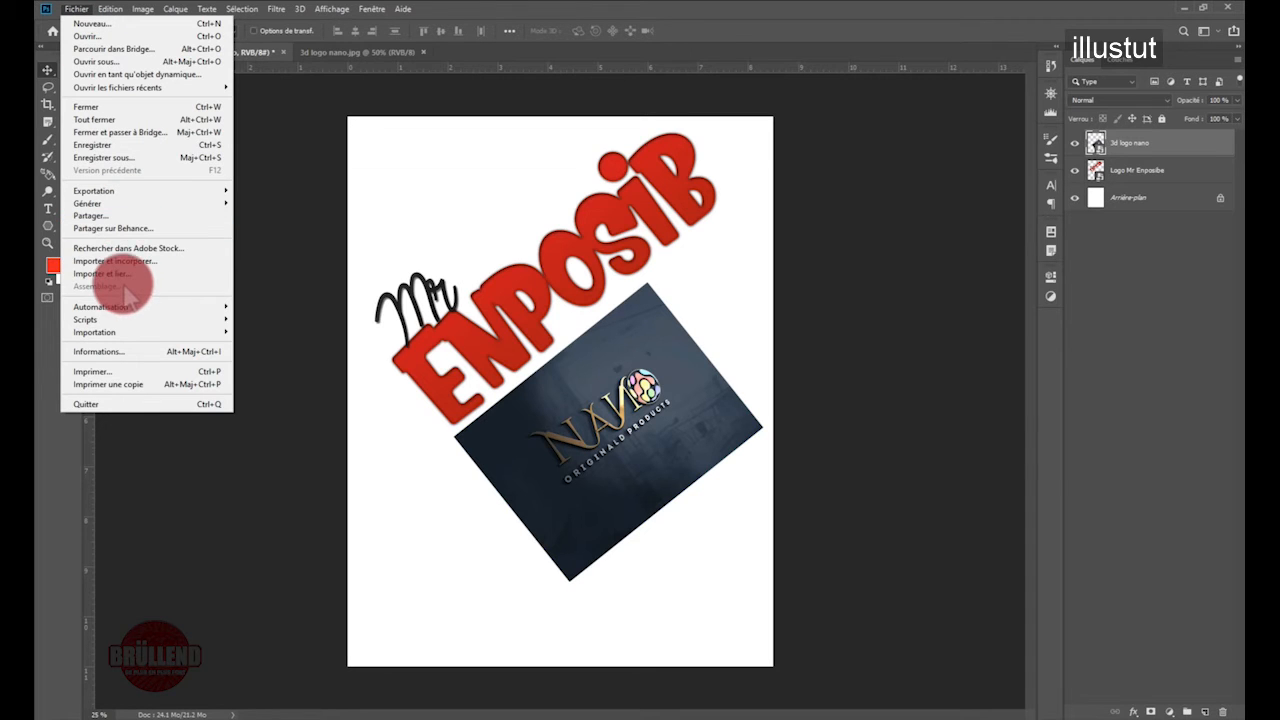
left_click(122, 274)
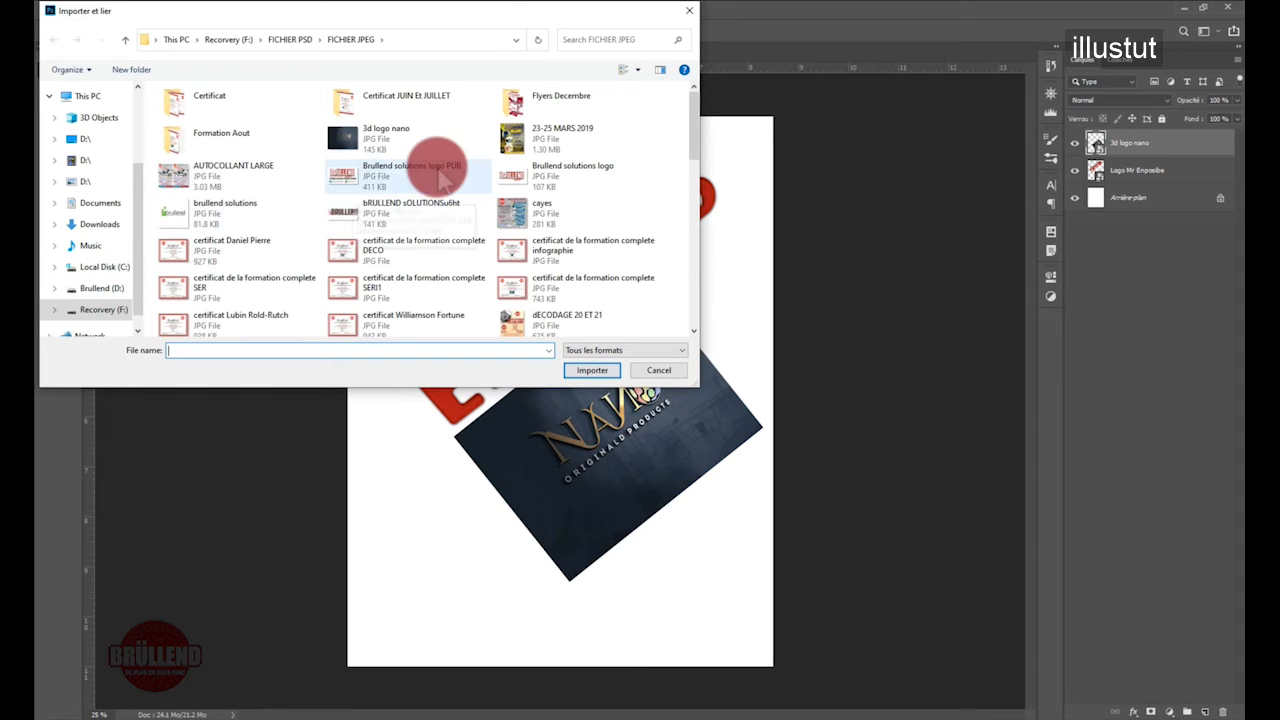
left_click(535, 145)
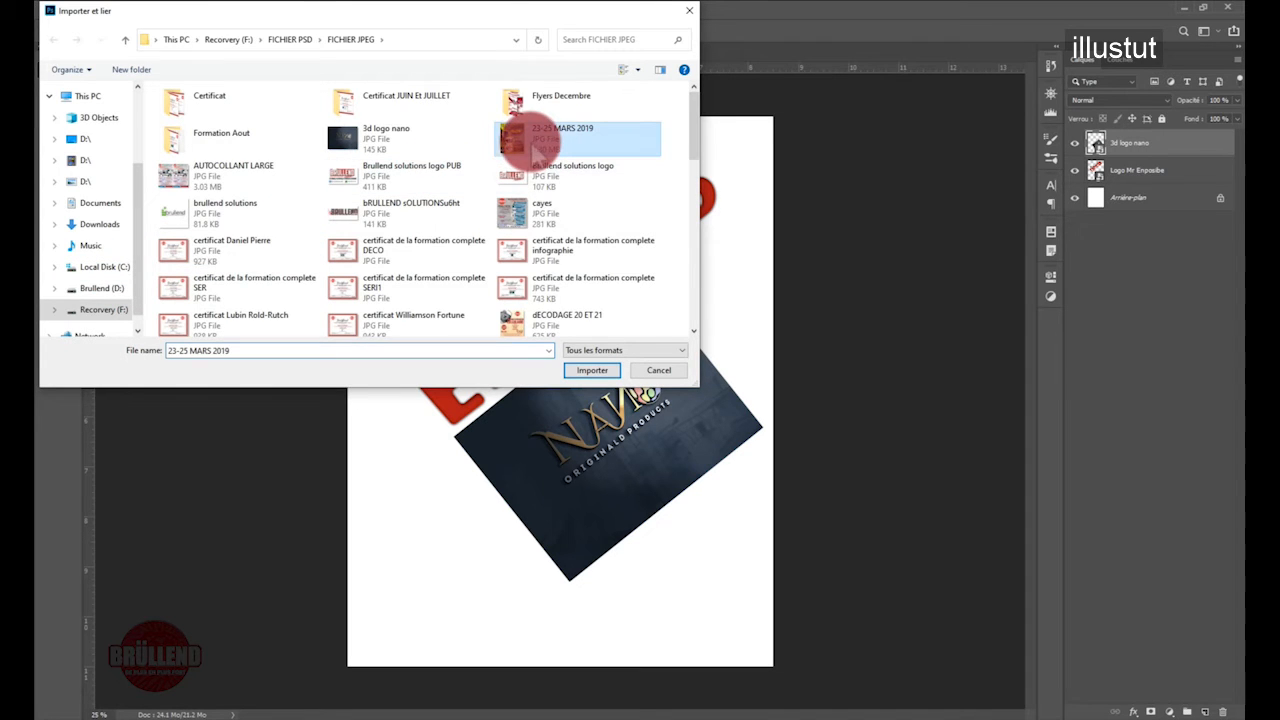
left_click(590, 370)
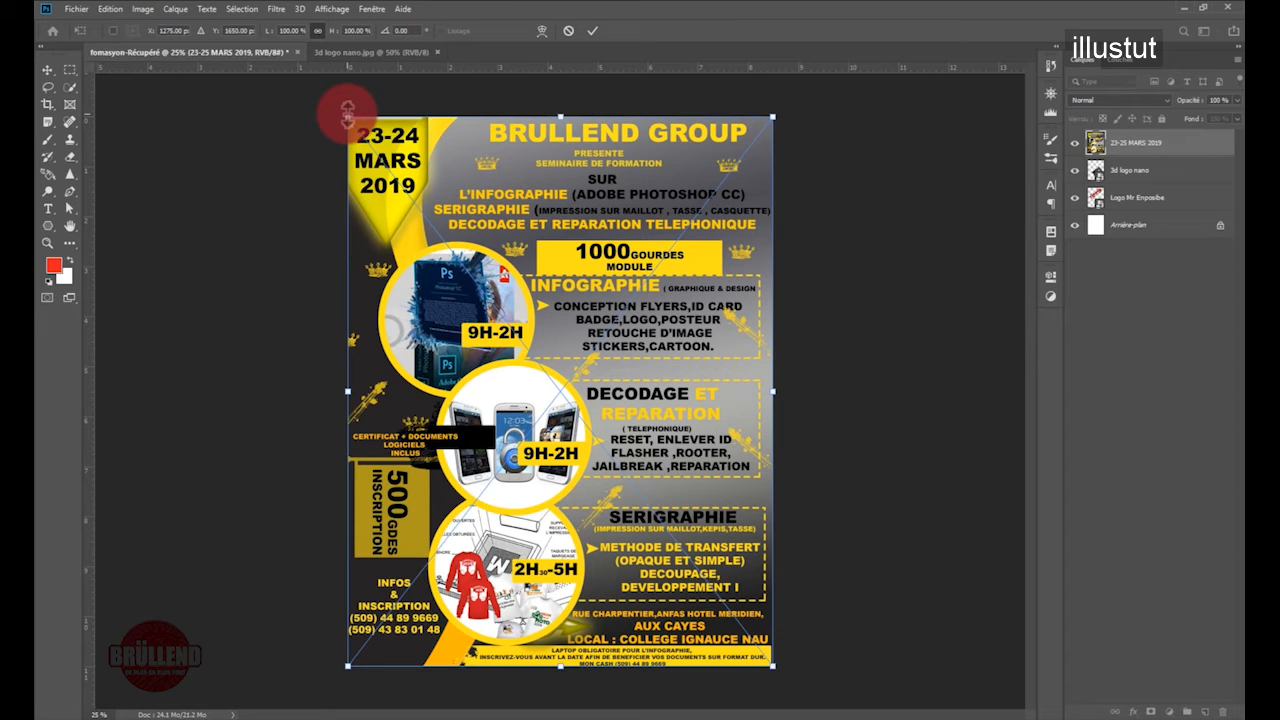
Step: Scale the linked flyer to about 24.82% and place it just inside the page's lower-right corner
left_click_drag(348, 110, 622, 563)
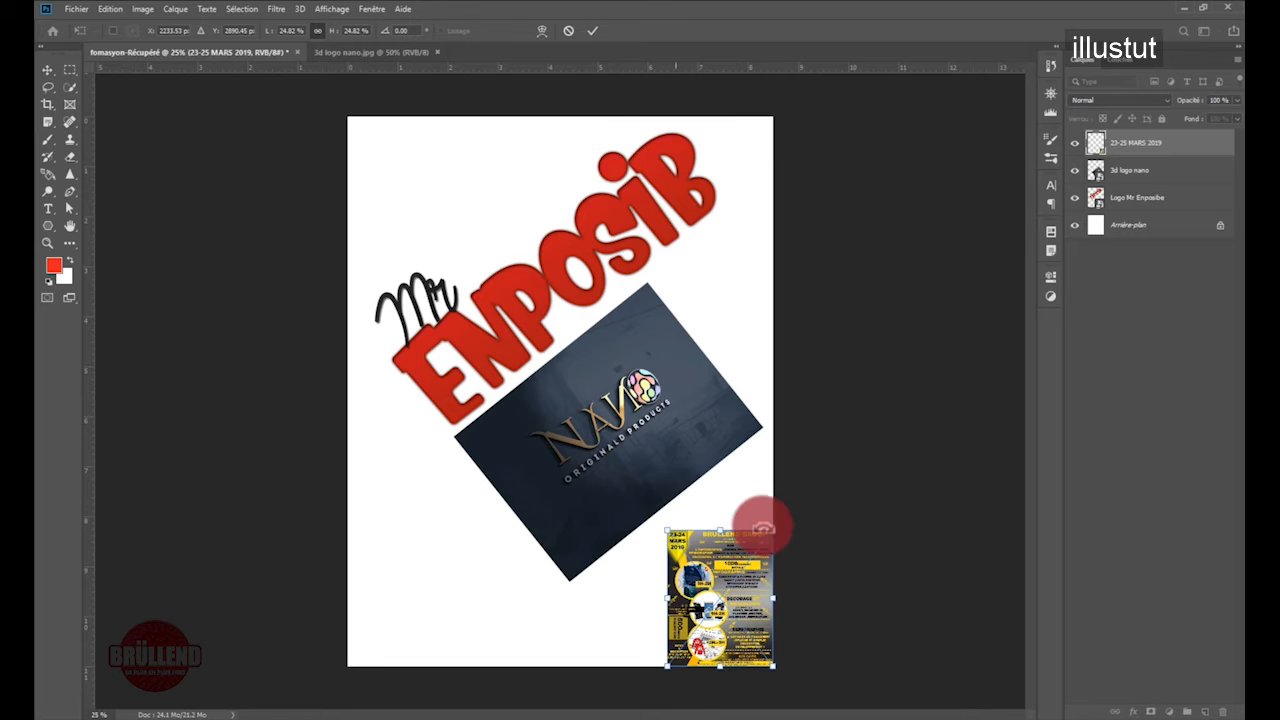
left_click_drag(723, 549, 712, 505)
left_click(592, 31)
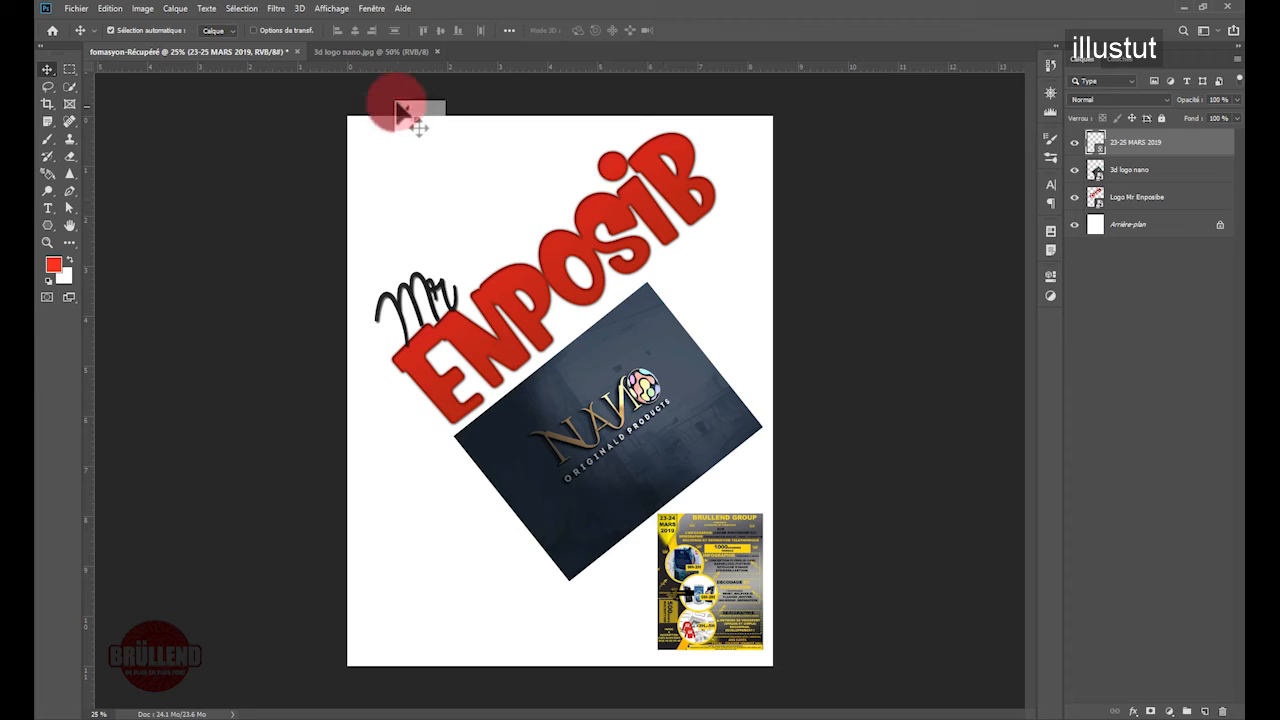
Step: Examine the dimensions, fit preset, resolution and resampling settings of the 3d logo nano.jpg document in Image Size
left_click(394, 50)
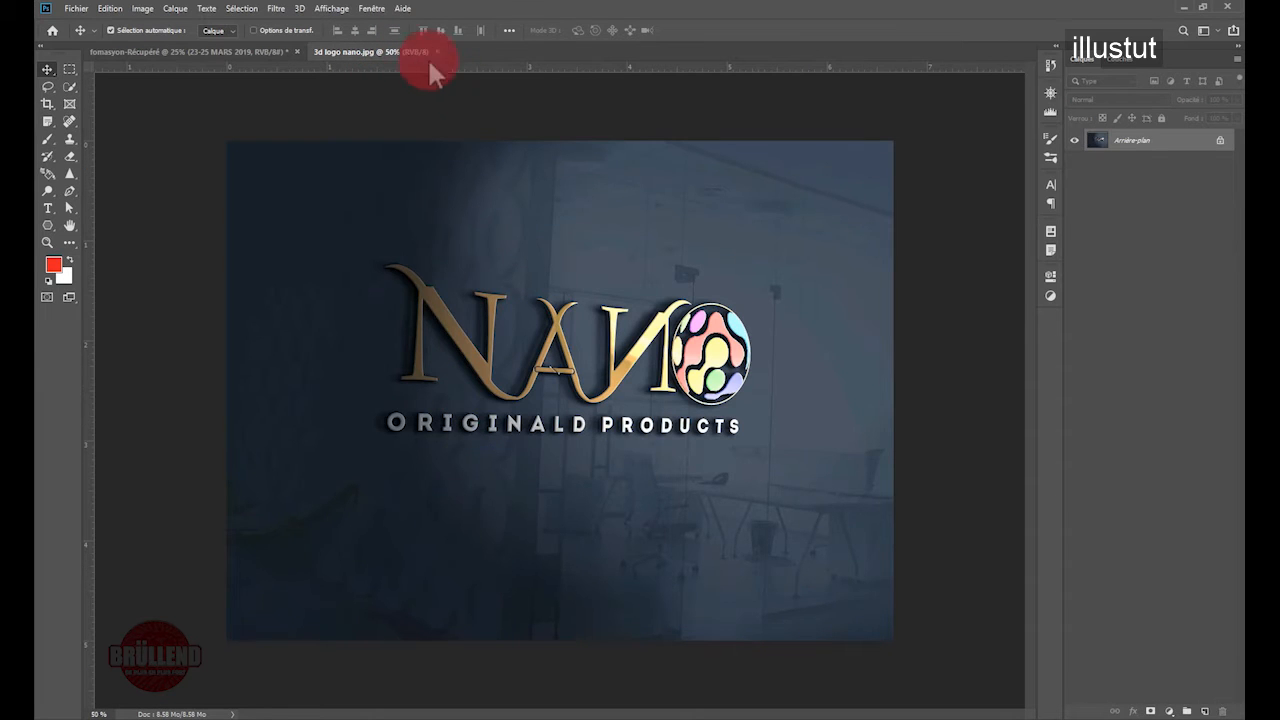
left_click(143, 9)
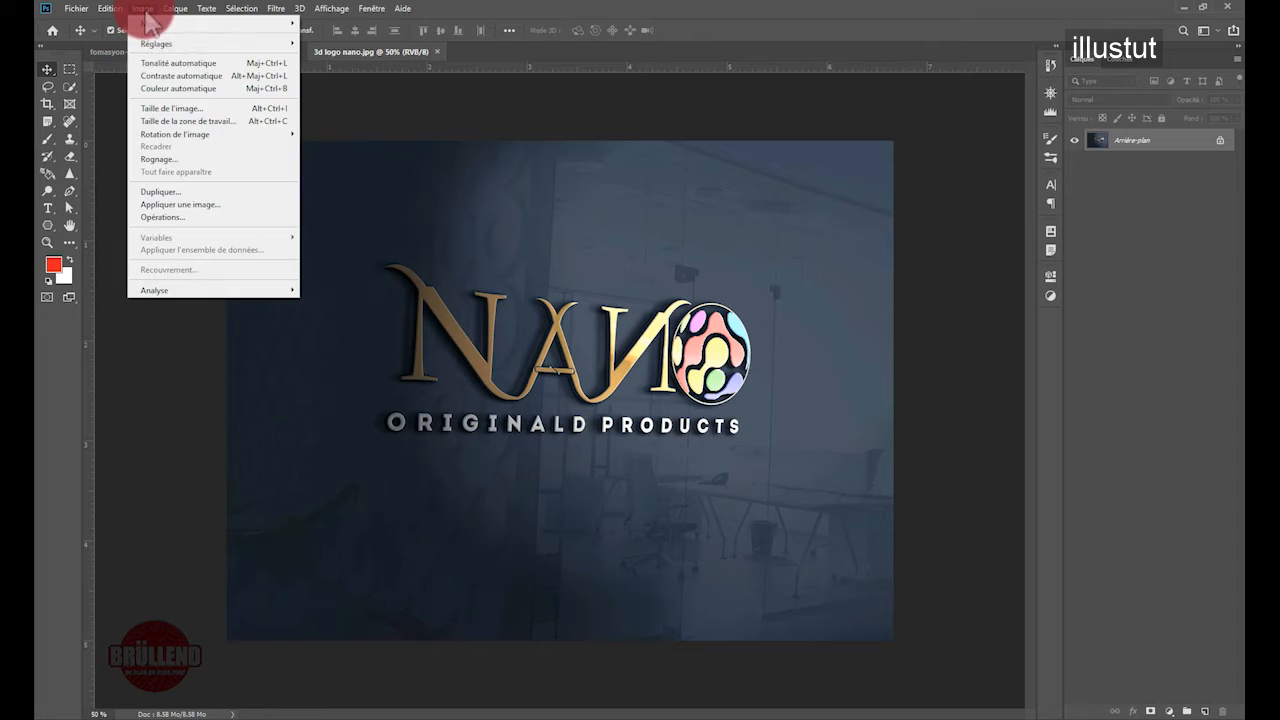
left_click(208, 108)
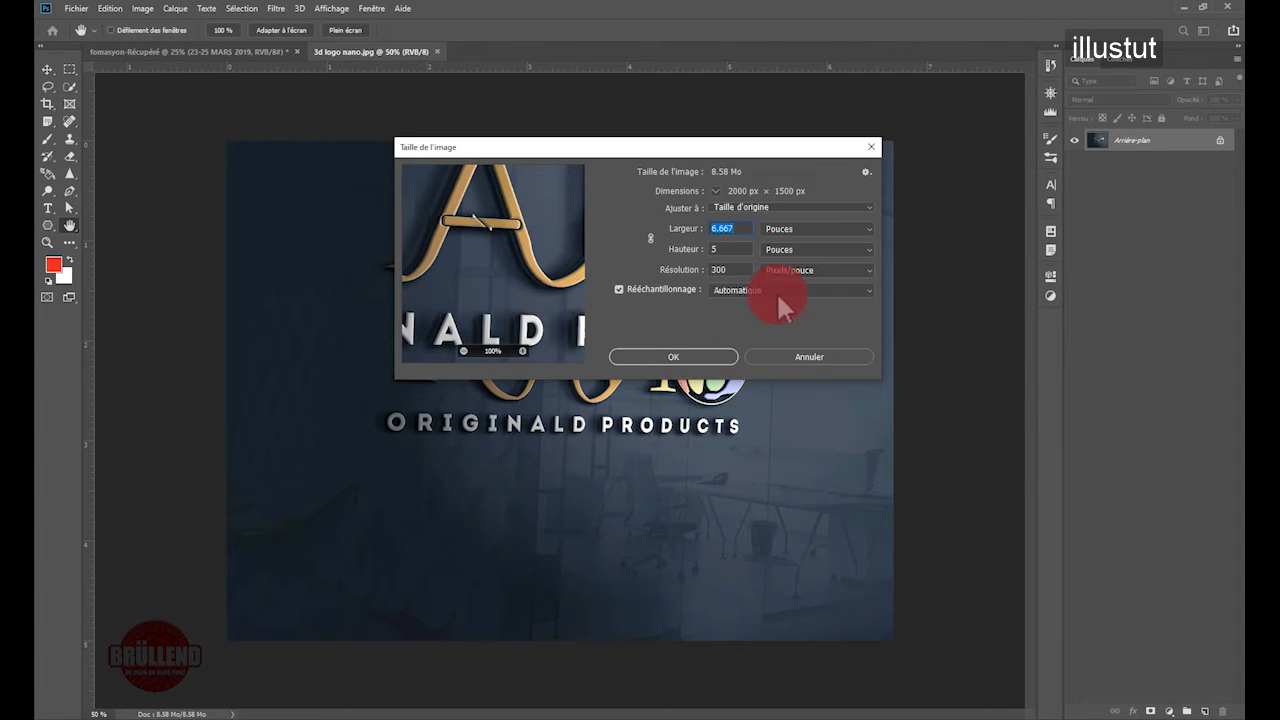
left_click_drag(619, 145, 649, 167)
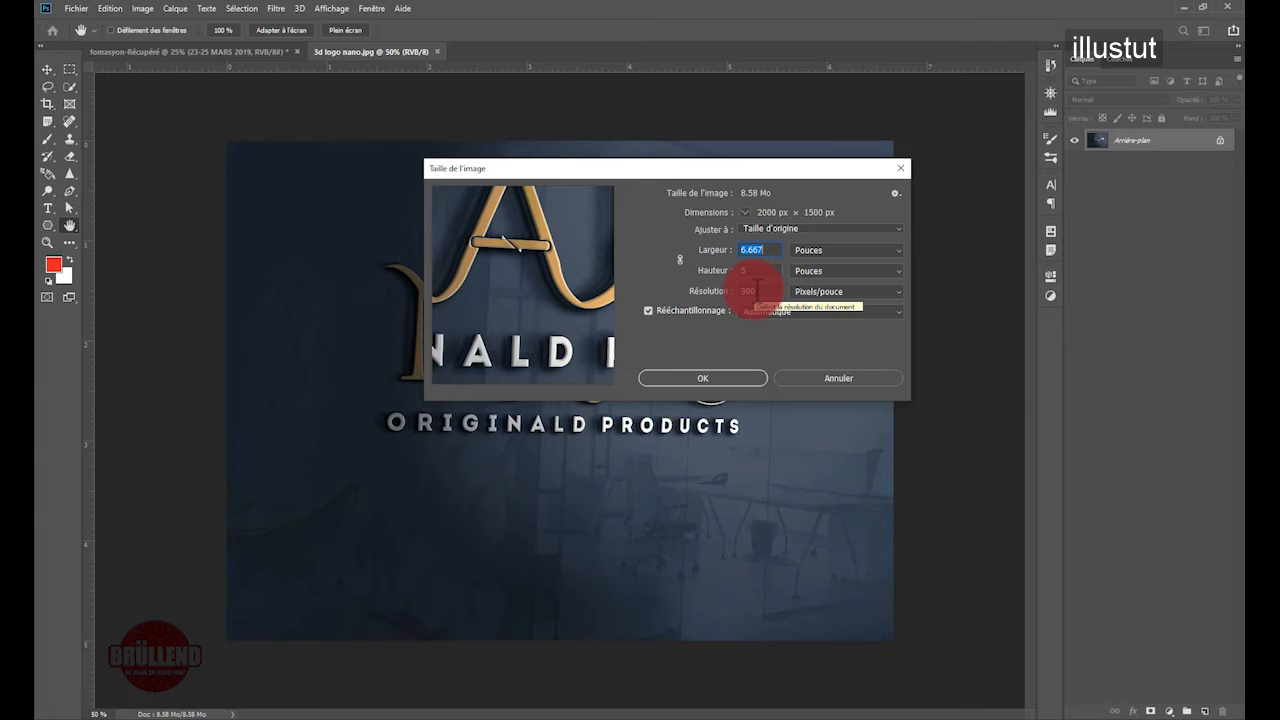
key("shift+Tab")
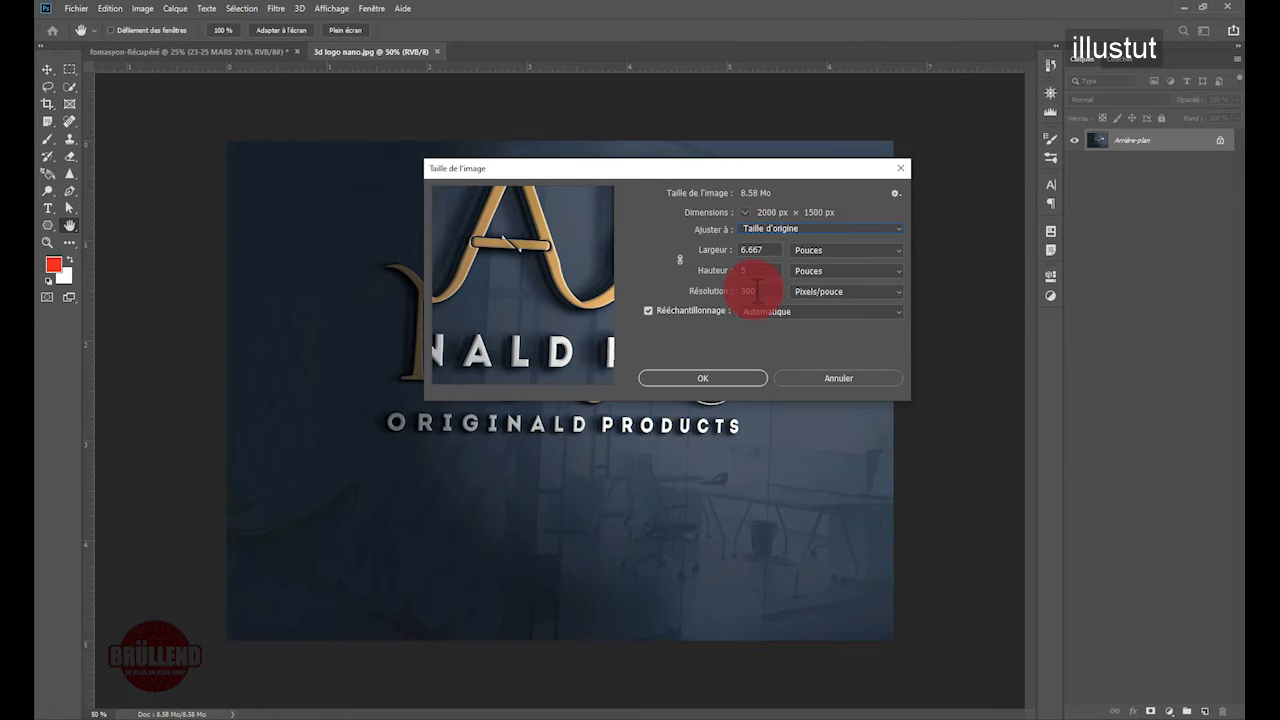
left_click(875, 228)
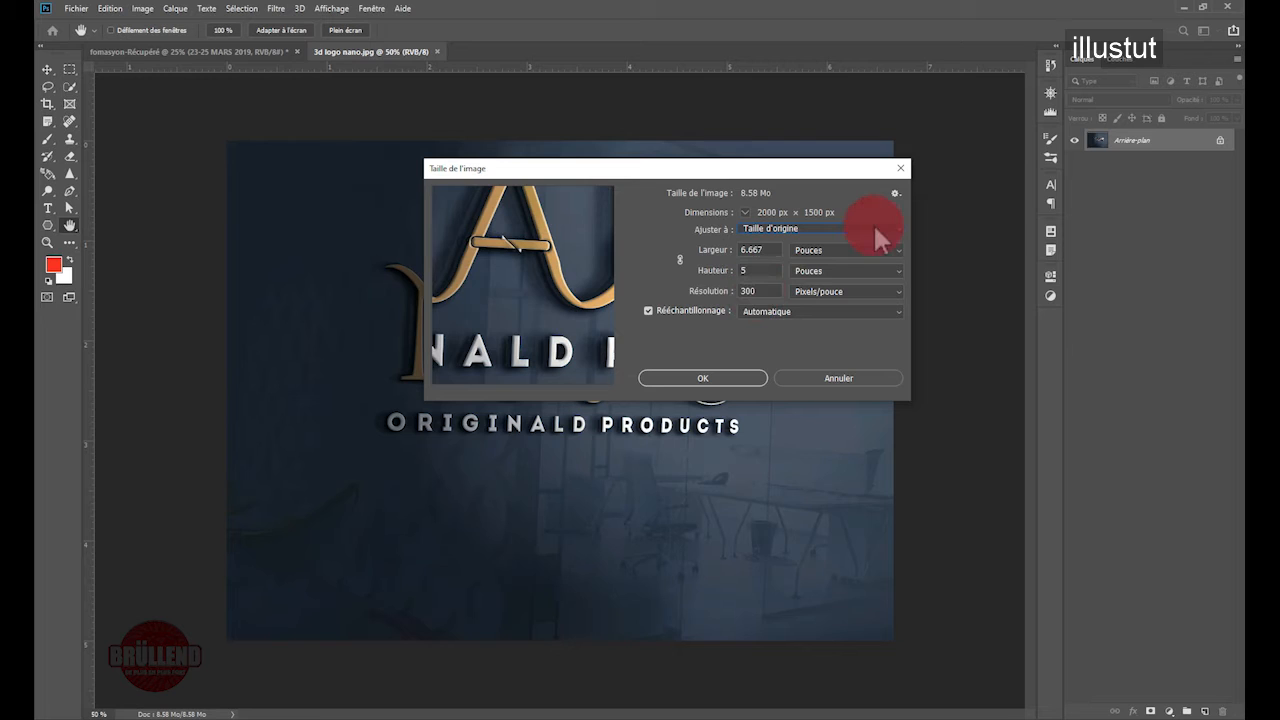
left_click(712, 381)
left_click(724, 378)
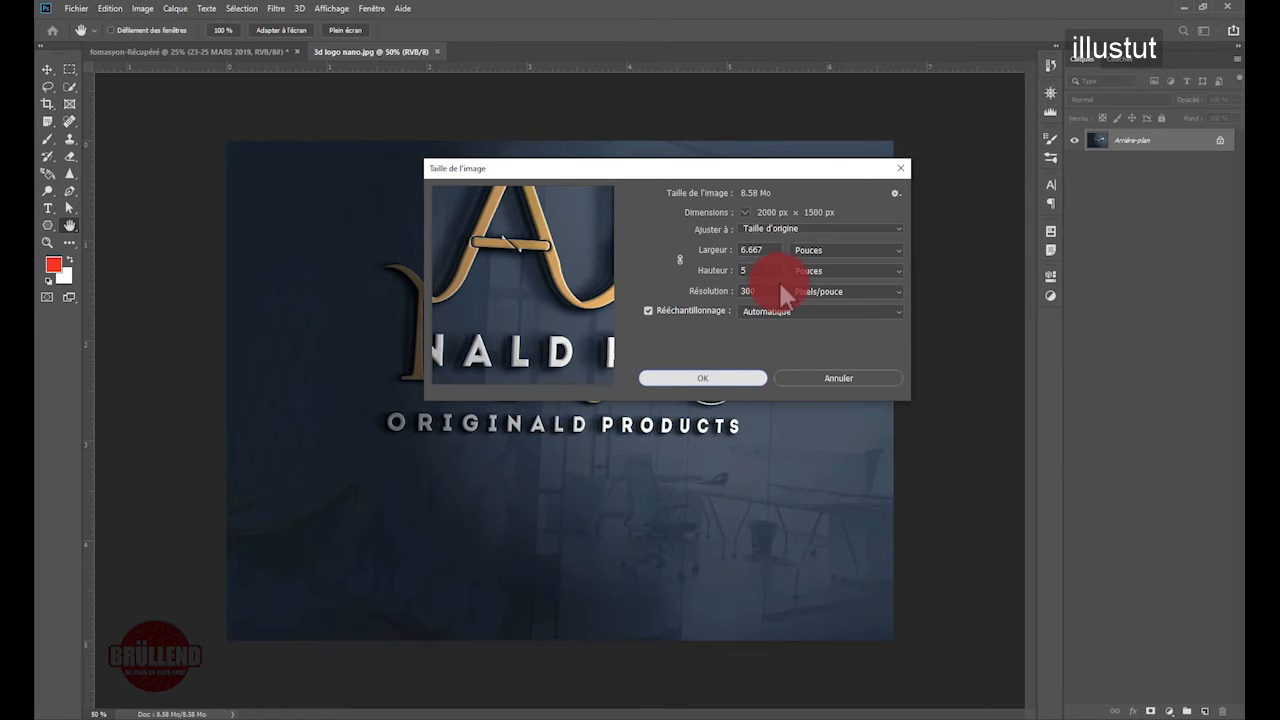
key("Return")
key("v")
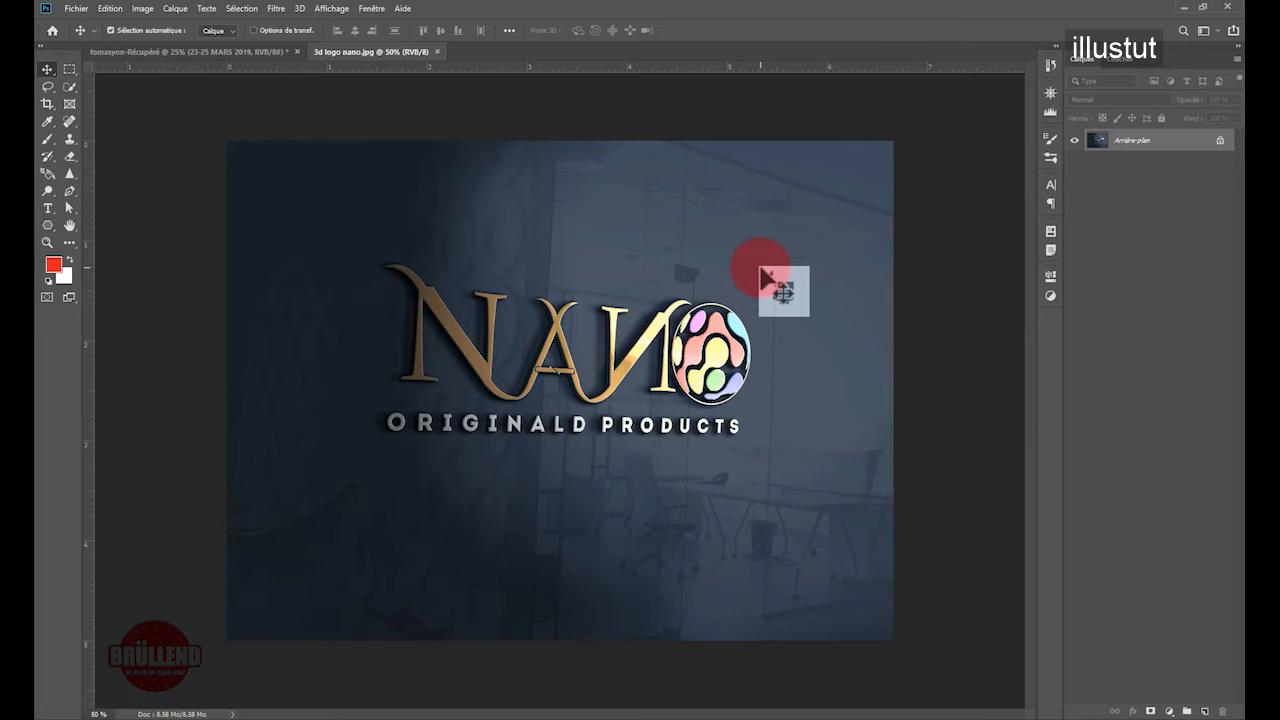
left_click_drag(761, 268, 775, 248)
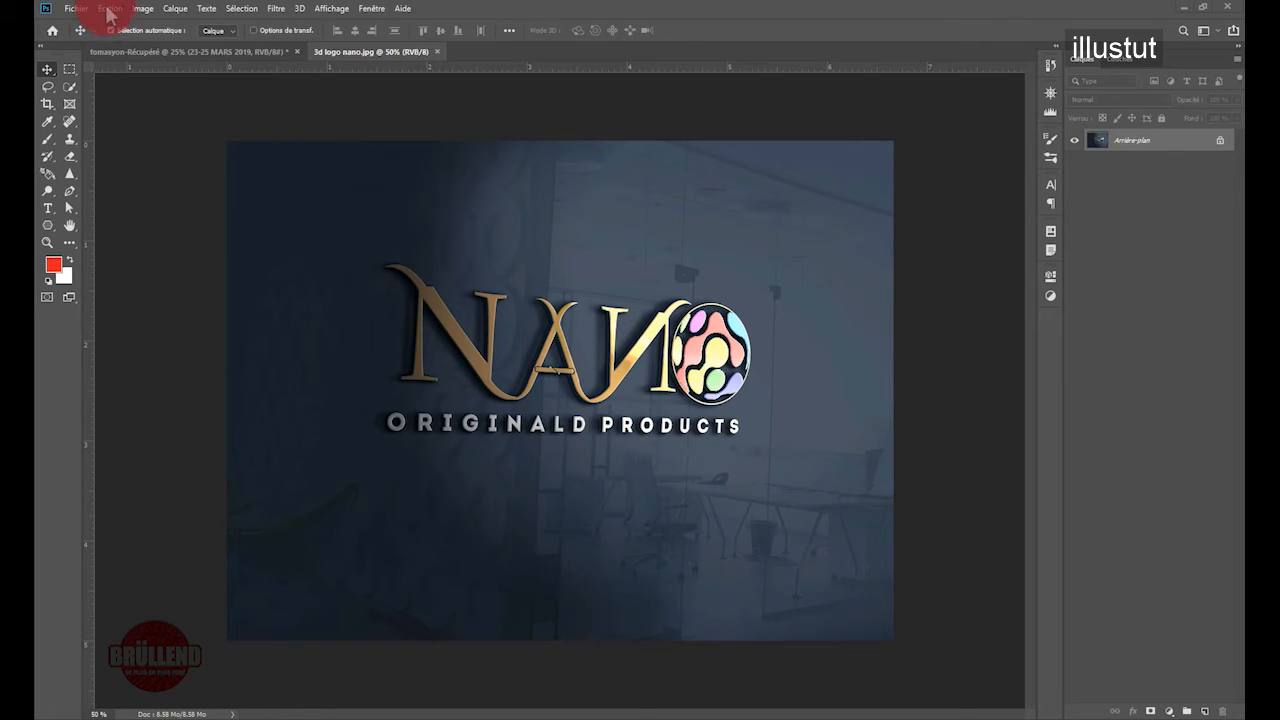
Step: Set up an Export As of the Nano logo image with JPG as the file format
left_click(72, 10)
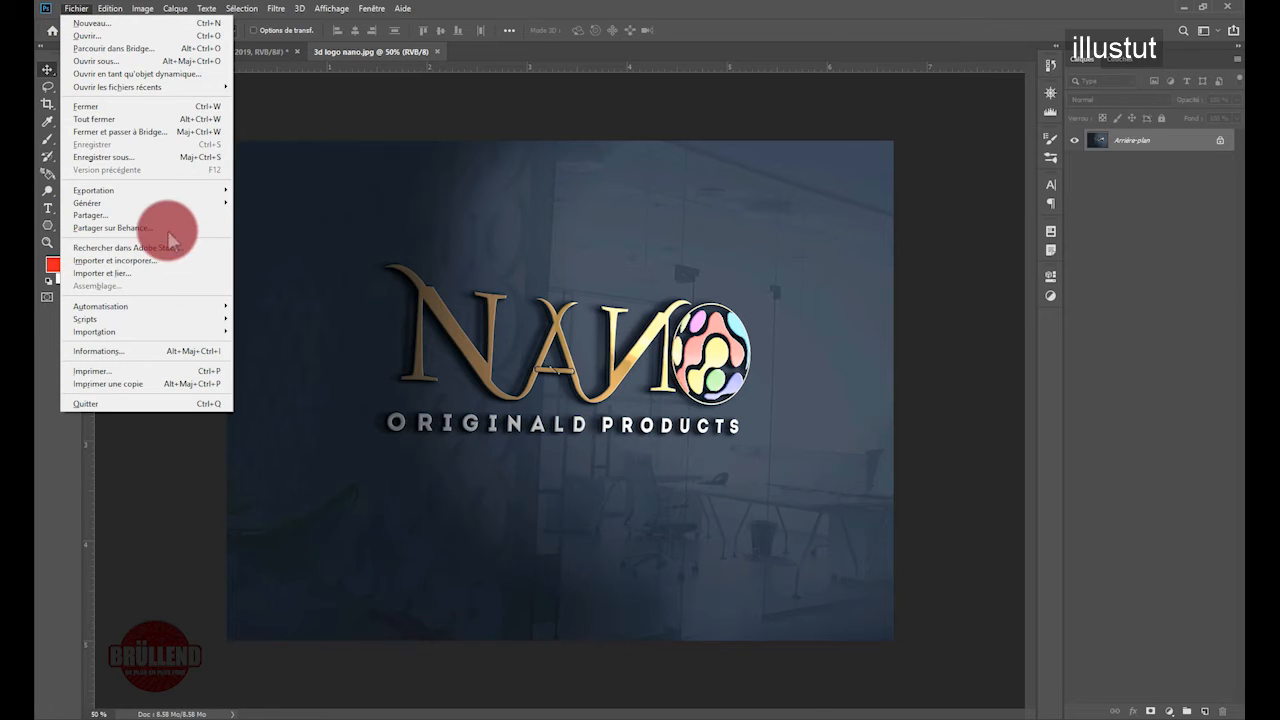
mouse_move(171, 189)
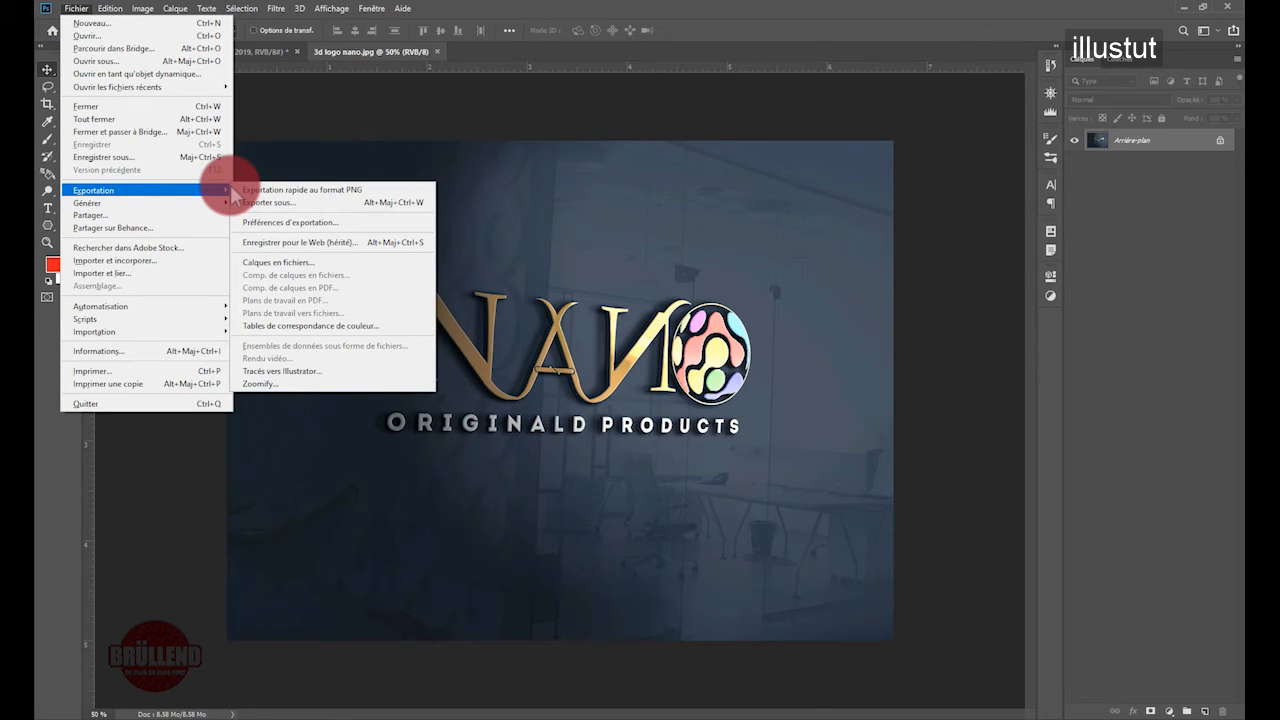
left_click(343, 204)
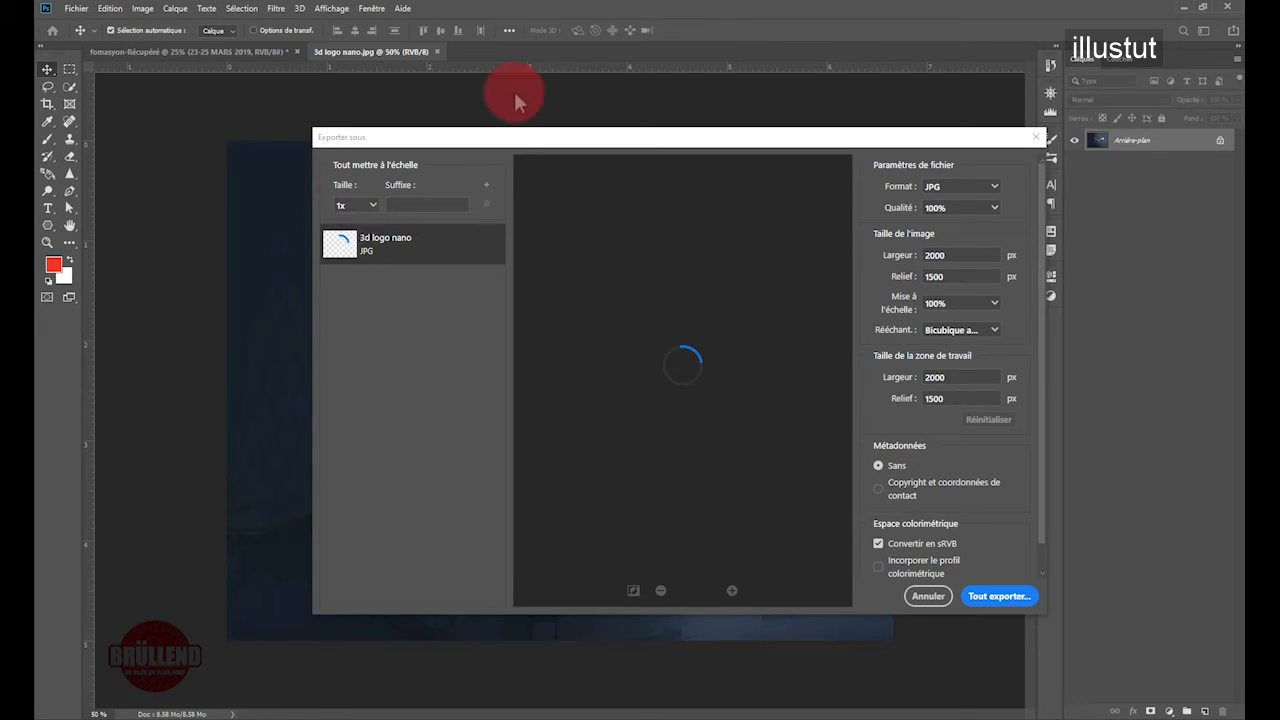
left_click(995, 196)
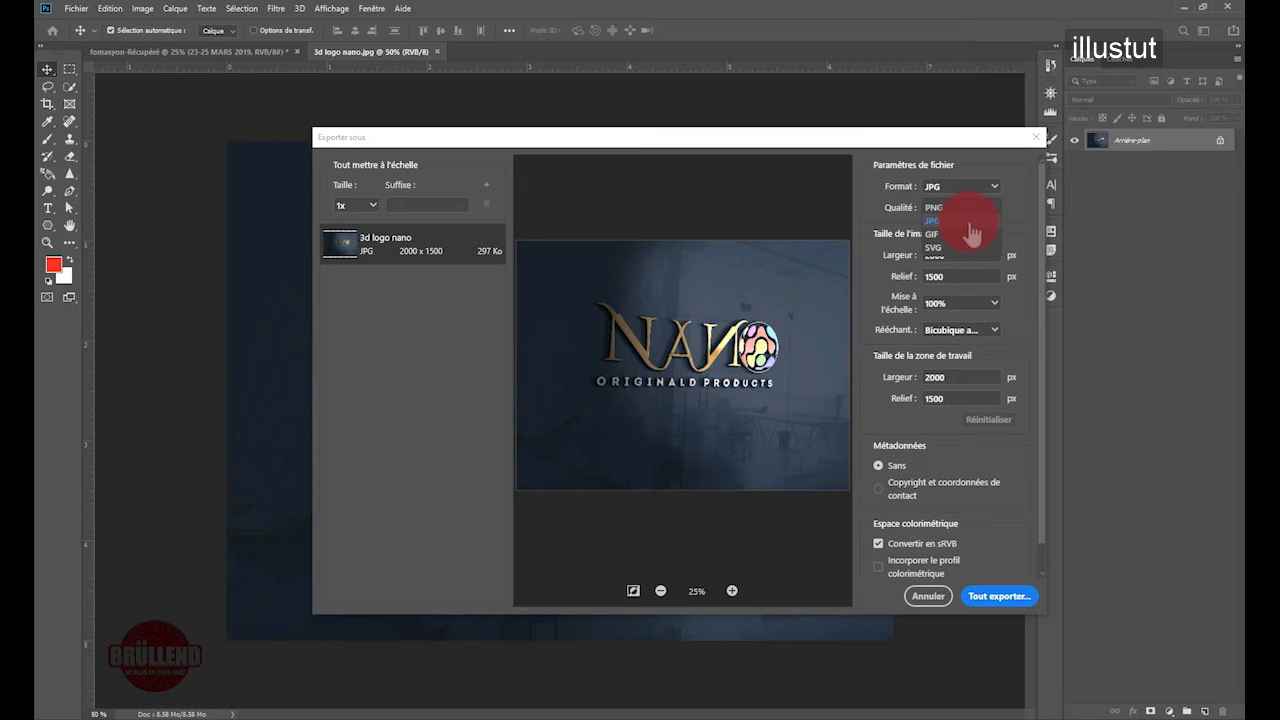
left_click(972, 221)
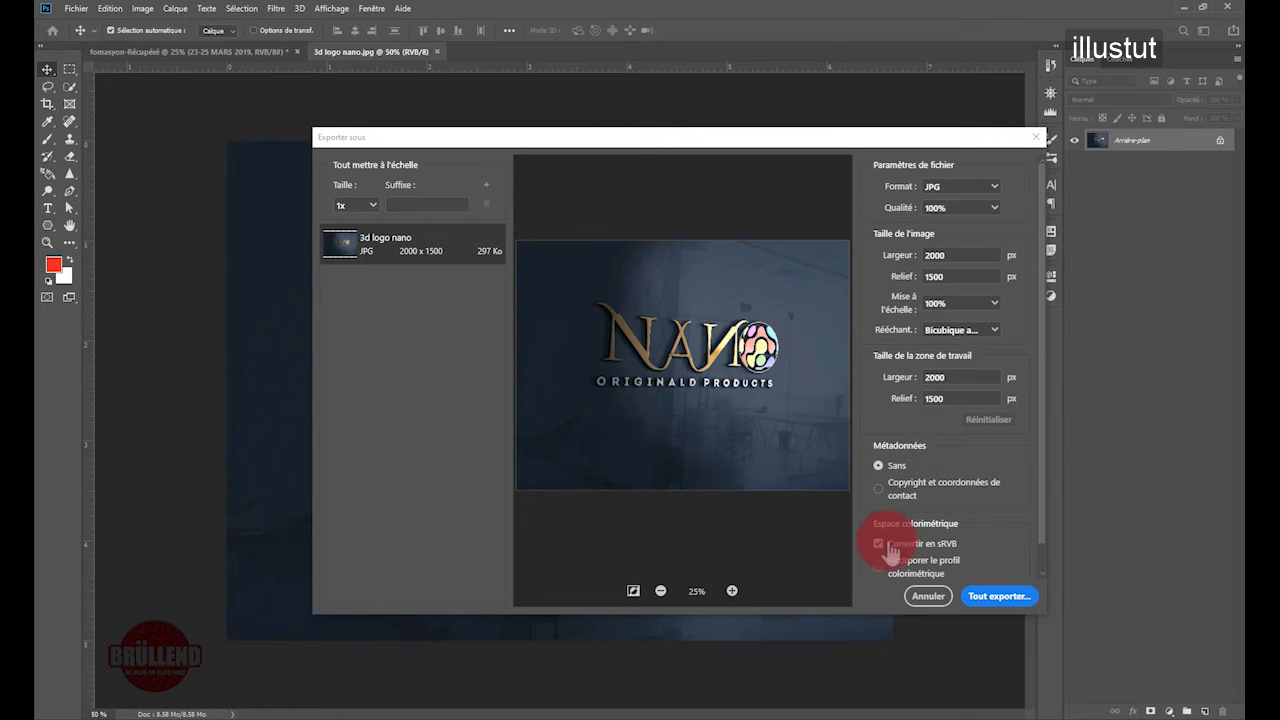
Step: Export the Nano logo image to the D:\ location under the file name "3d logo nano"
left_click(1028, 598)
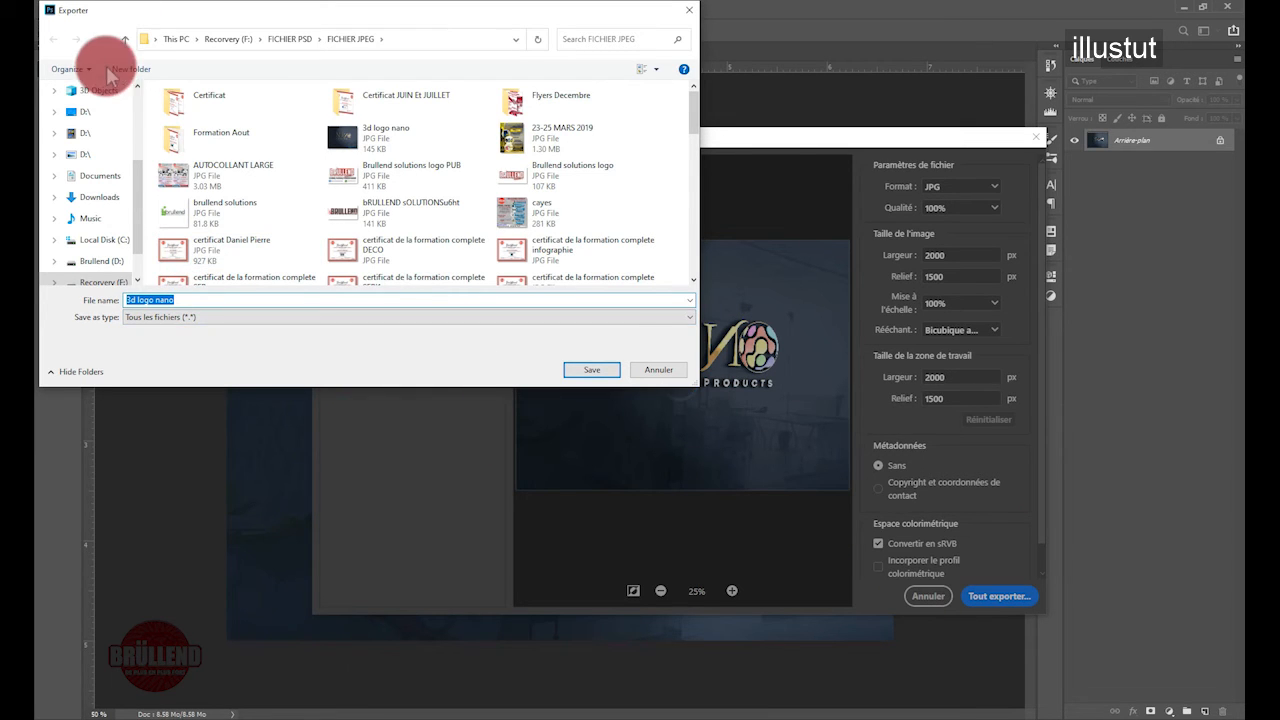
left_click(97, 118)
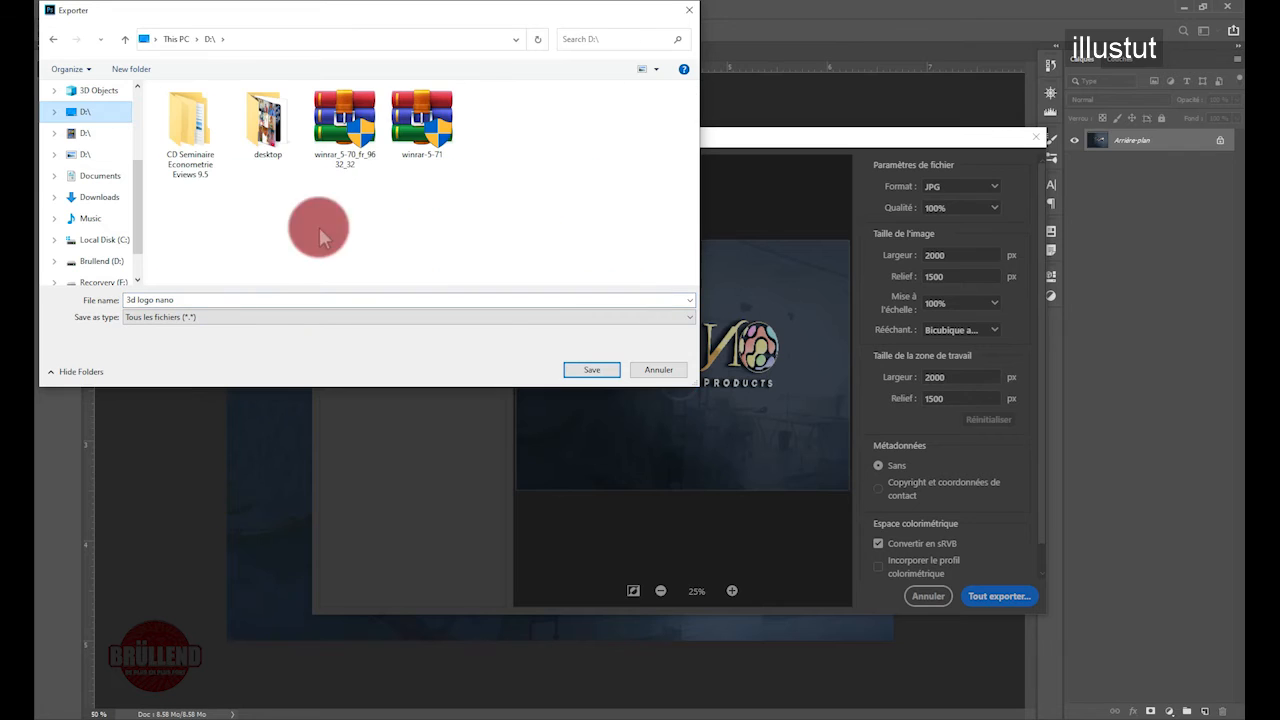
left_click(588, 372)
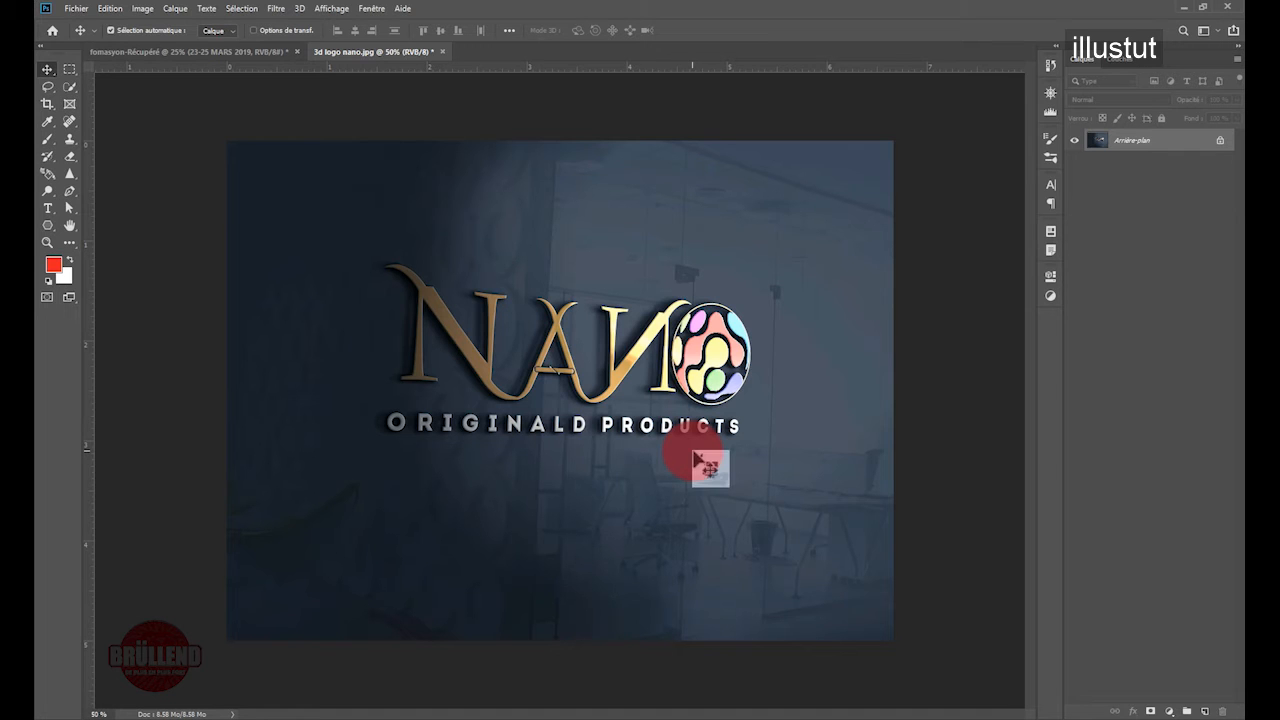
Step: Save the fomasyon-Récupéré document as a Photoshop PSD file in the D:\ location with maximised compatibility
left_click(135, 55)
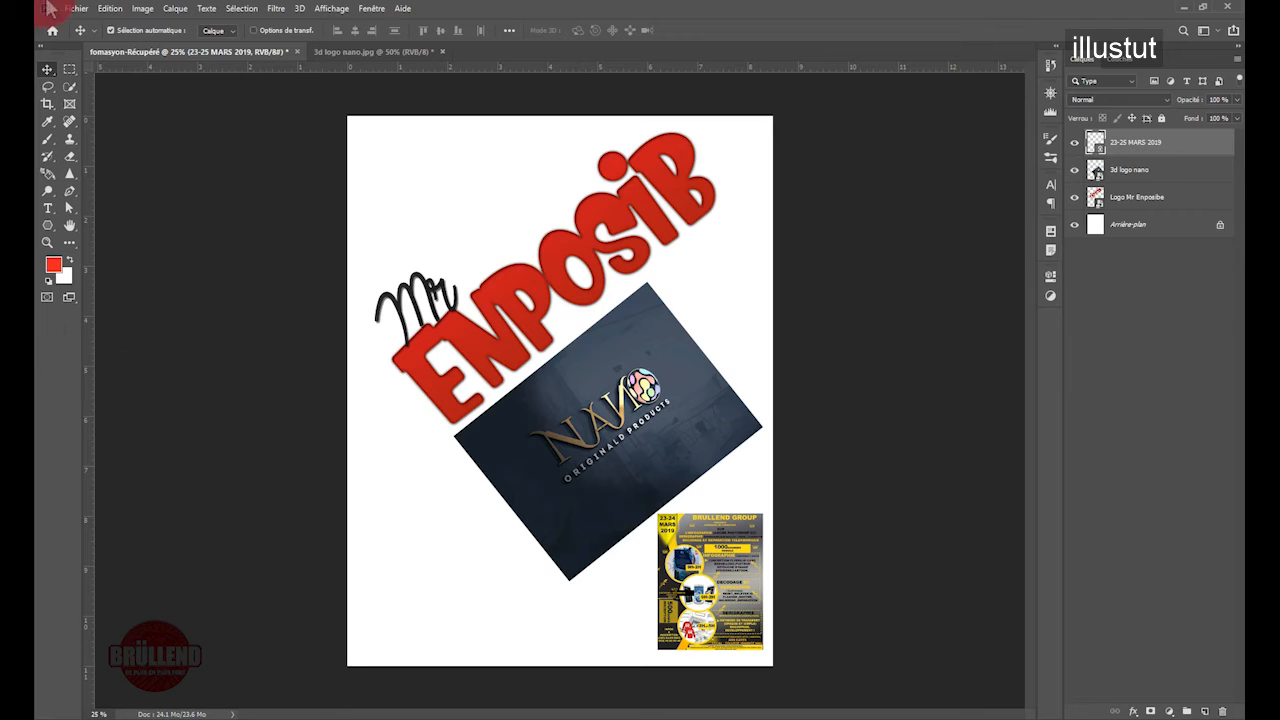
left_click(80, 14)
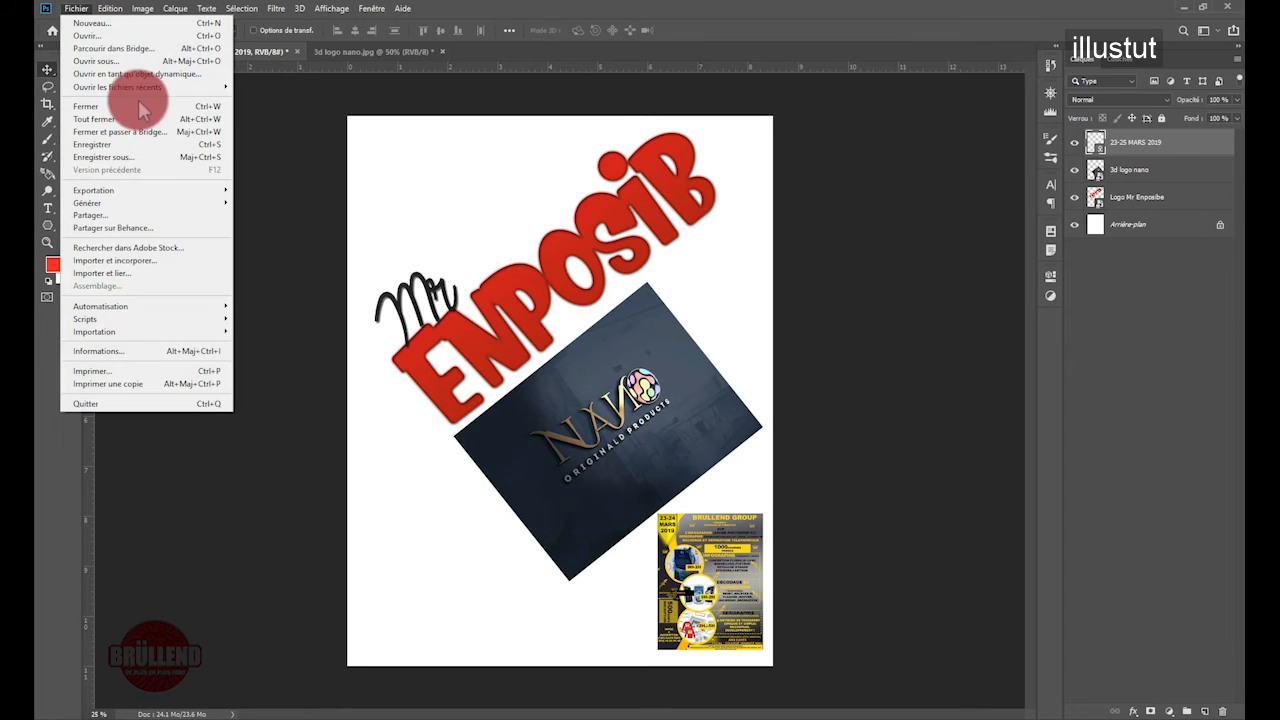
left_click(165, 157)
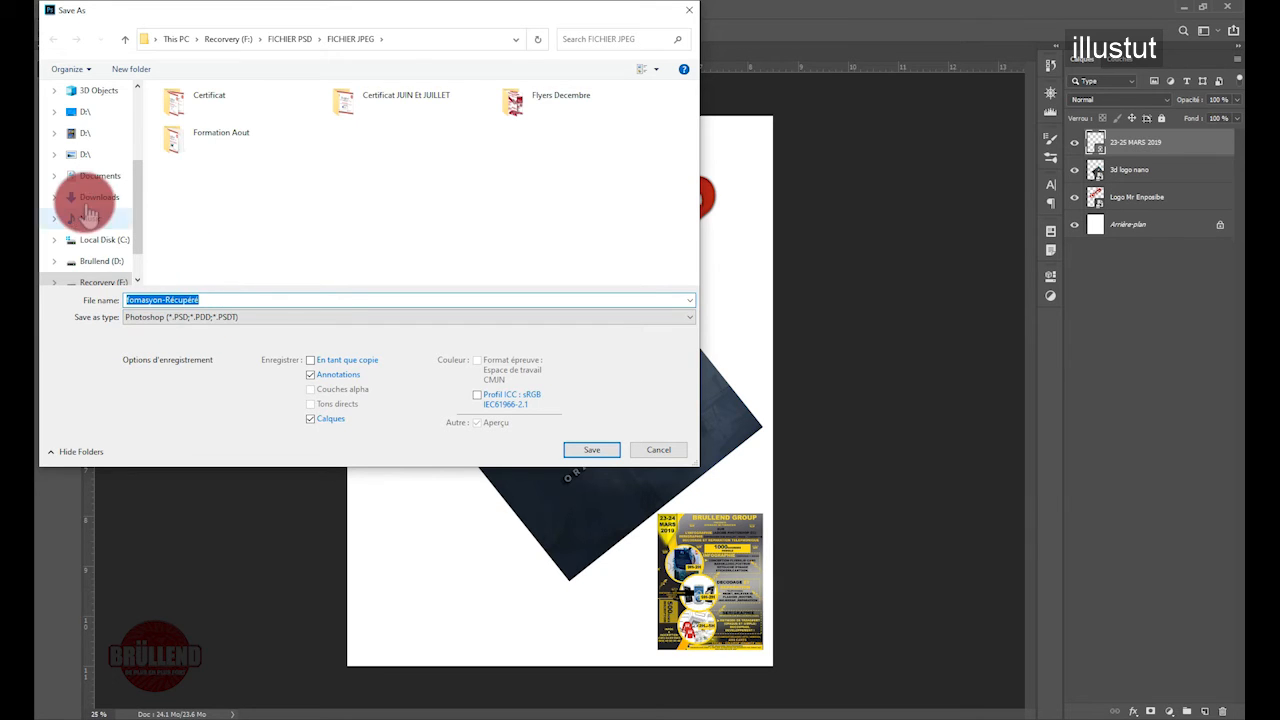
left_click(80, 111)
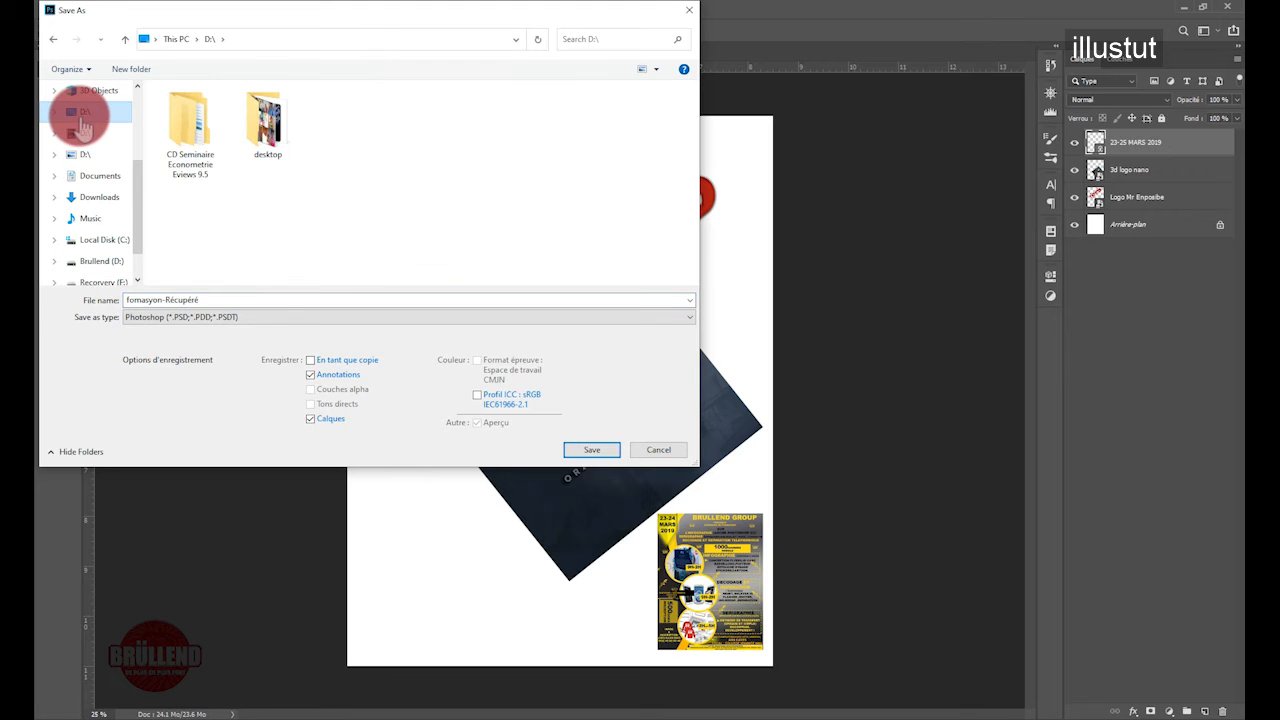
left_click(594, 449)
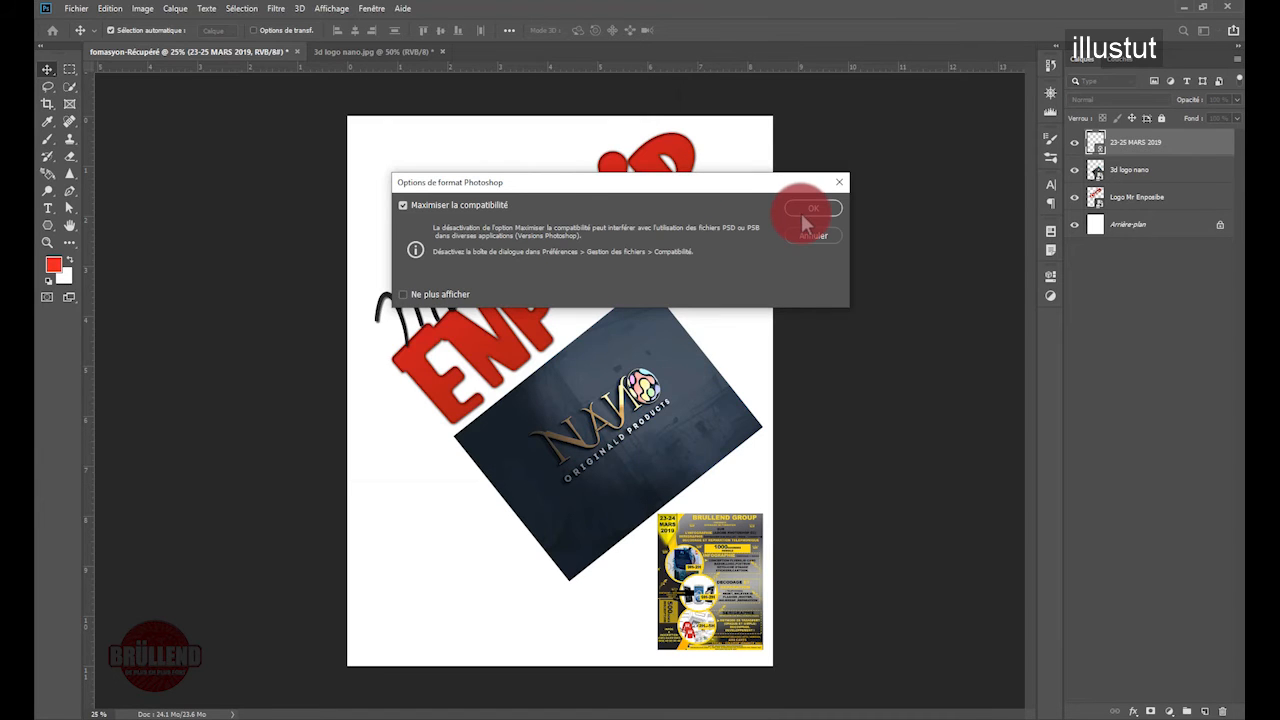
left_click(806, 210)
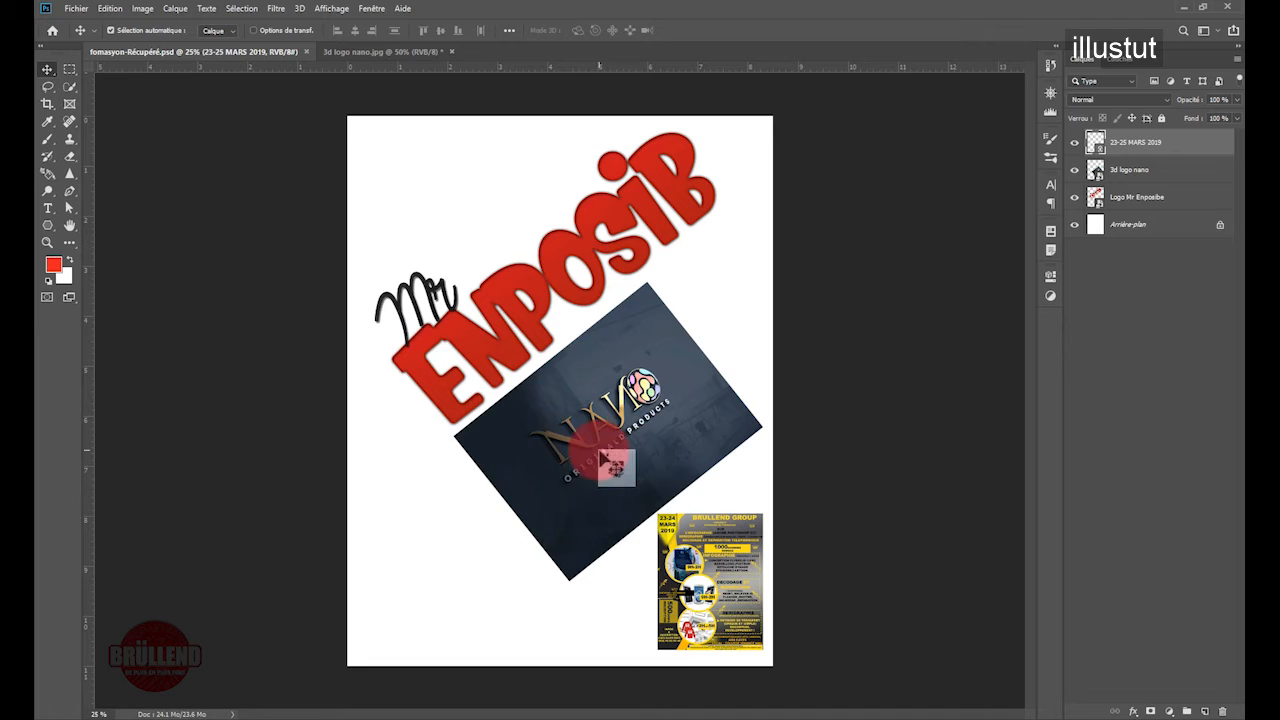
Step: Shift the rotated Nano logo image slightly up and to the right, and save the document again
left_click_drag(612, 447, 622, 433)
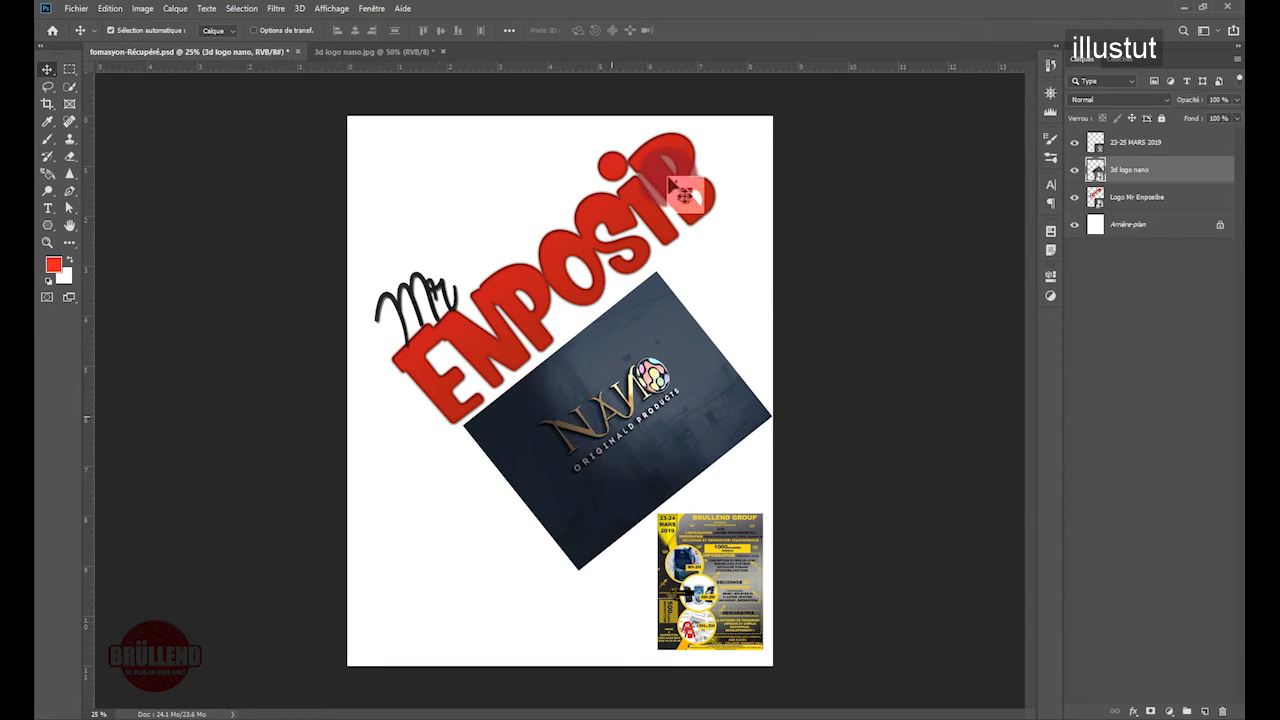
left_click(76, 8)
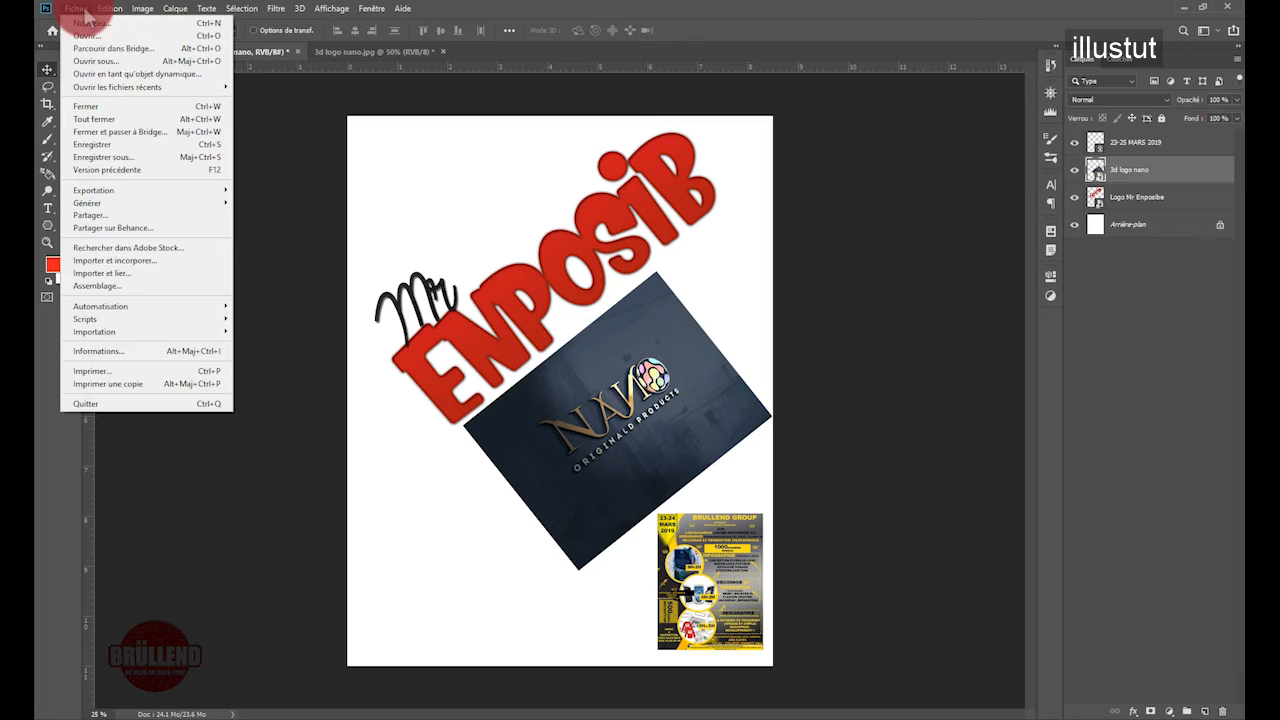
left_click(118, 144)
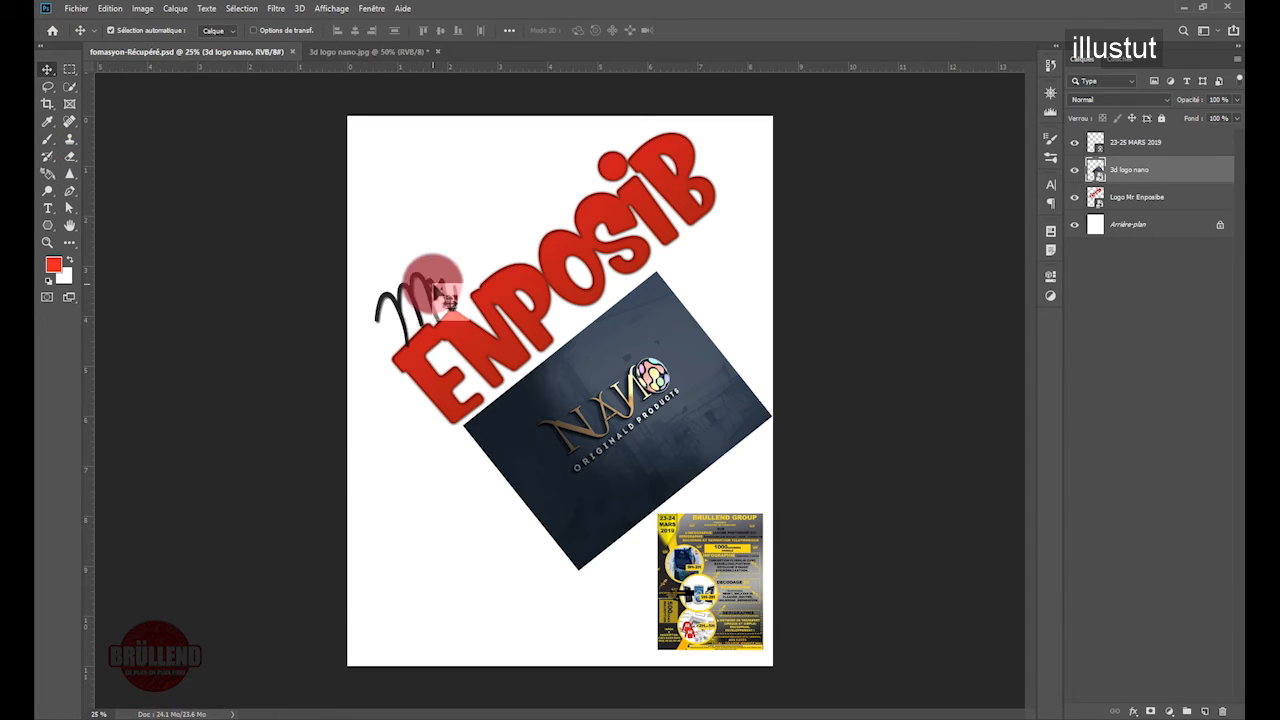
Step: Examine the file formats offered by Save As for the fomasyon-Récupéré document, and leave without saving
left_click(76, 9)
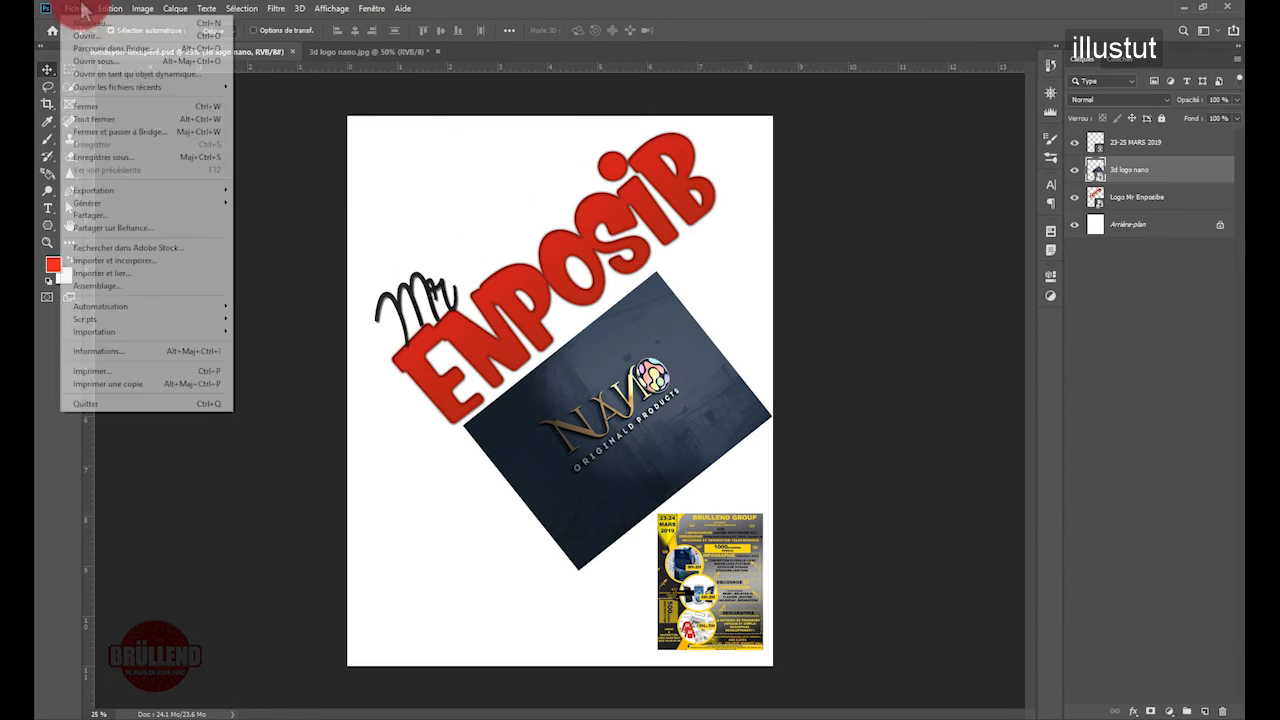
left_click(119, 158)
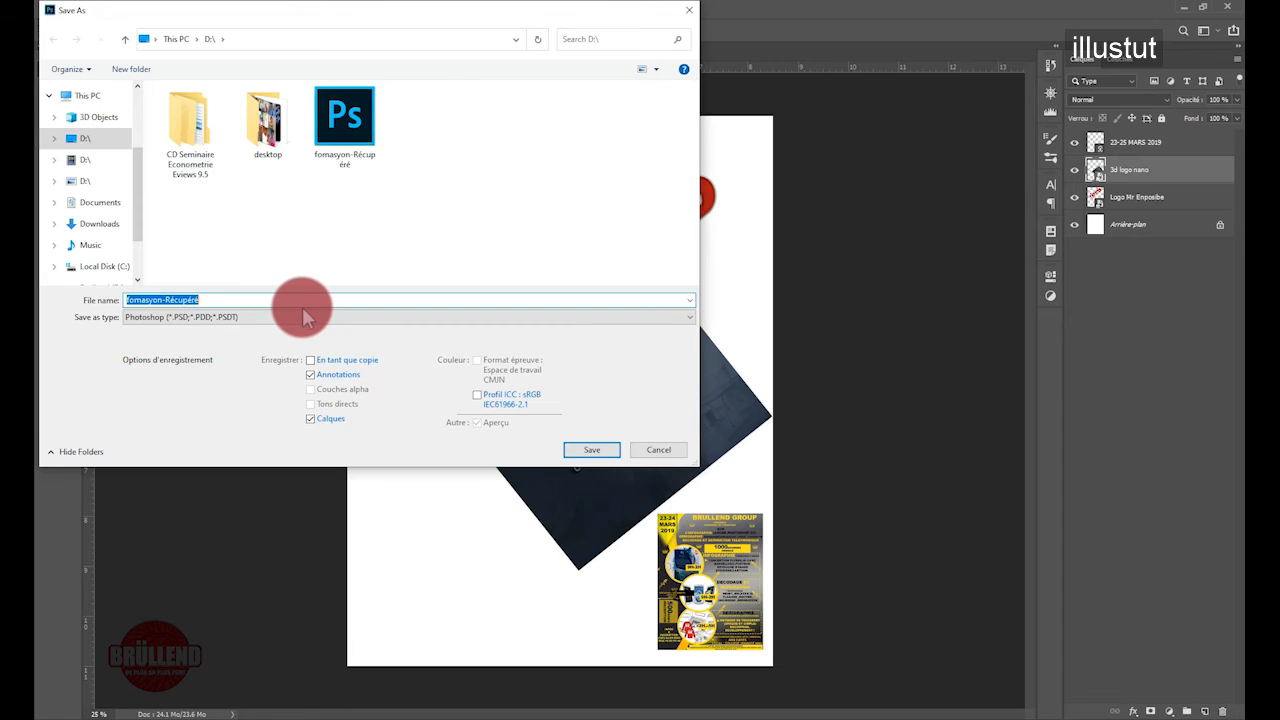
left_click(305, 318)
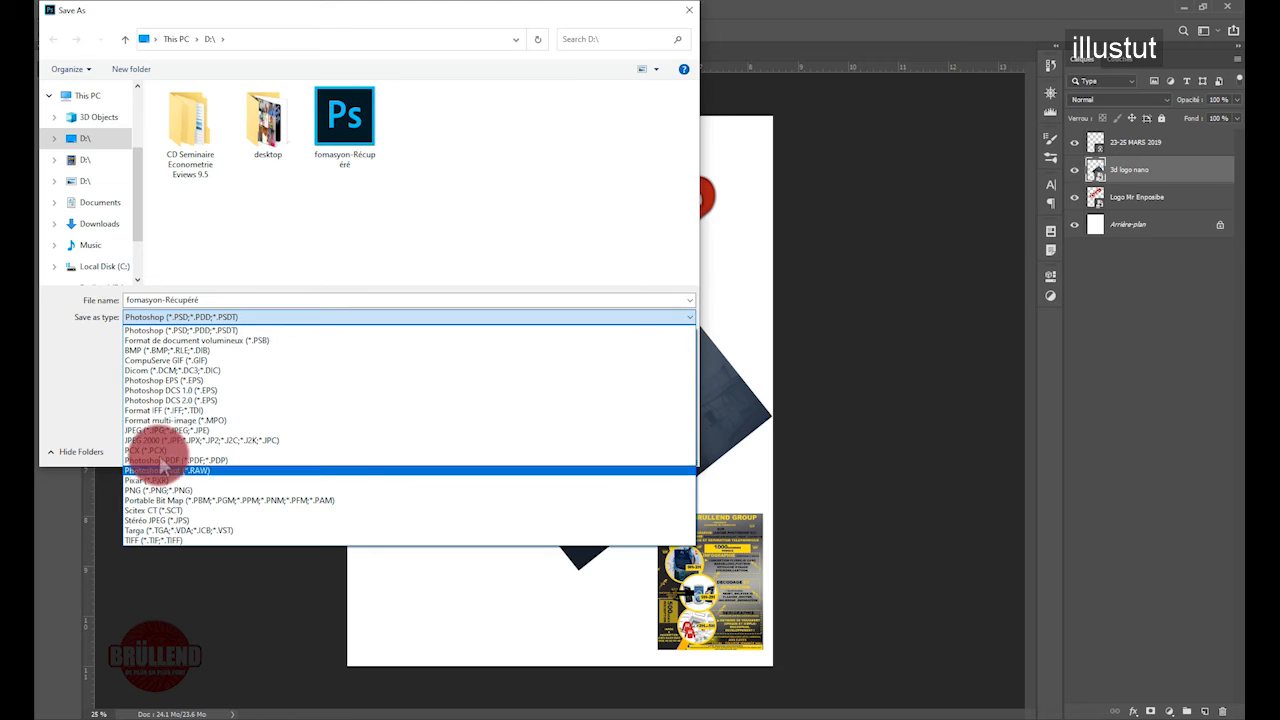
left_click(279, 228)
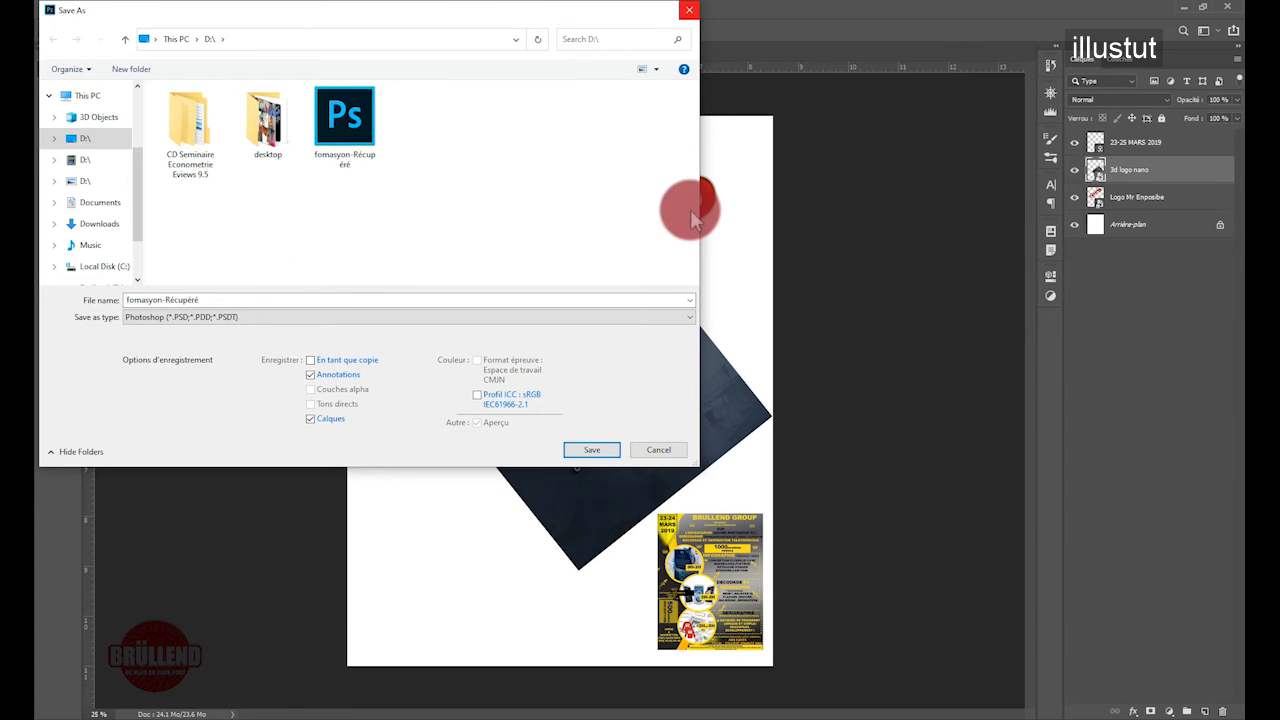
left_click(658, 452)
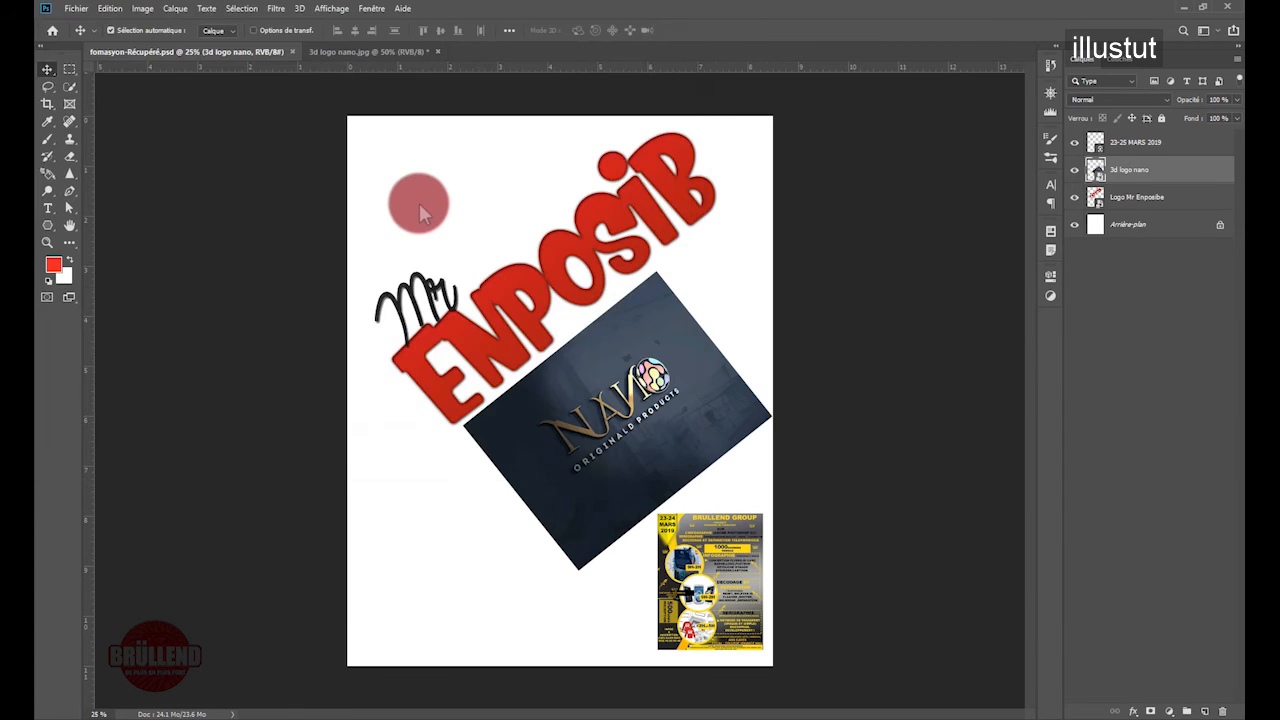
Step: Close the fomasyon-Récupéré document and 3d logo nano.jpg, discarding the changes to the JPG
left_click(291, 51)
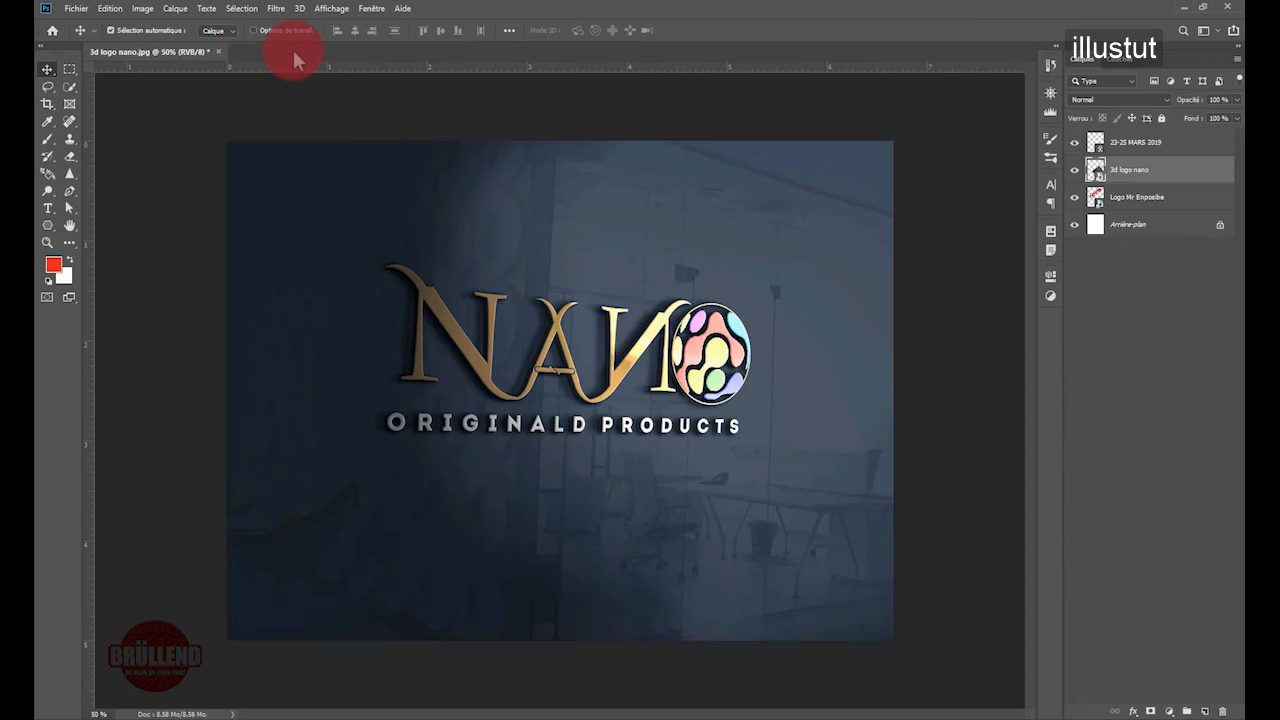
left_click(217, 51)
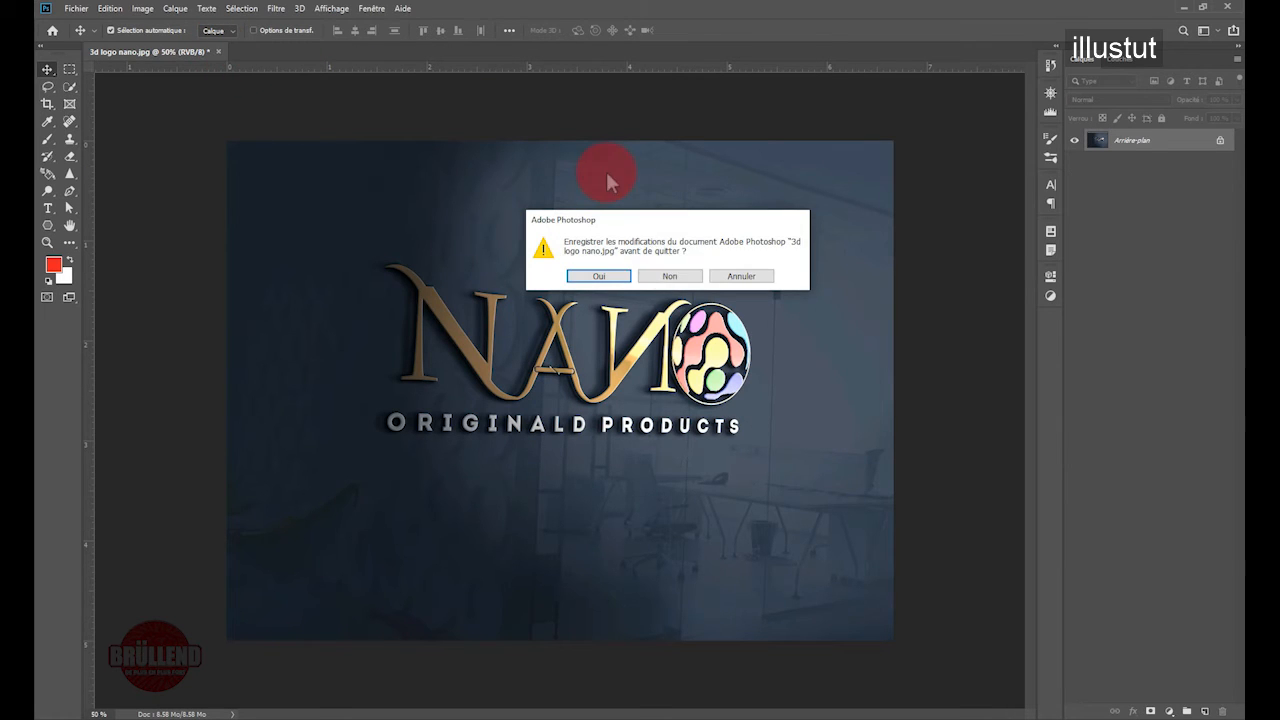
left_click(668, 276)
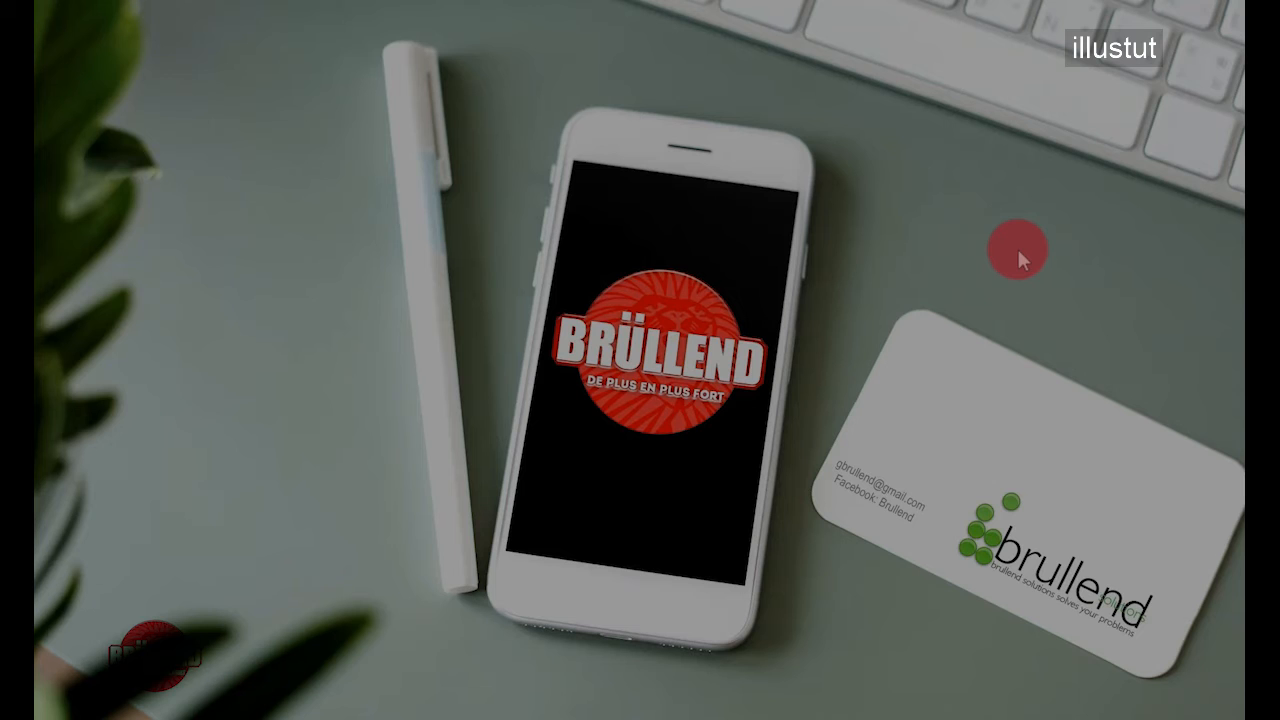
Step: Switch to File Explorer and open the fomasyon-Récupéré PSD file from the D:\ location in Photoshop
key("super")
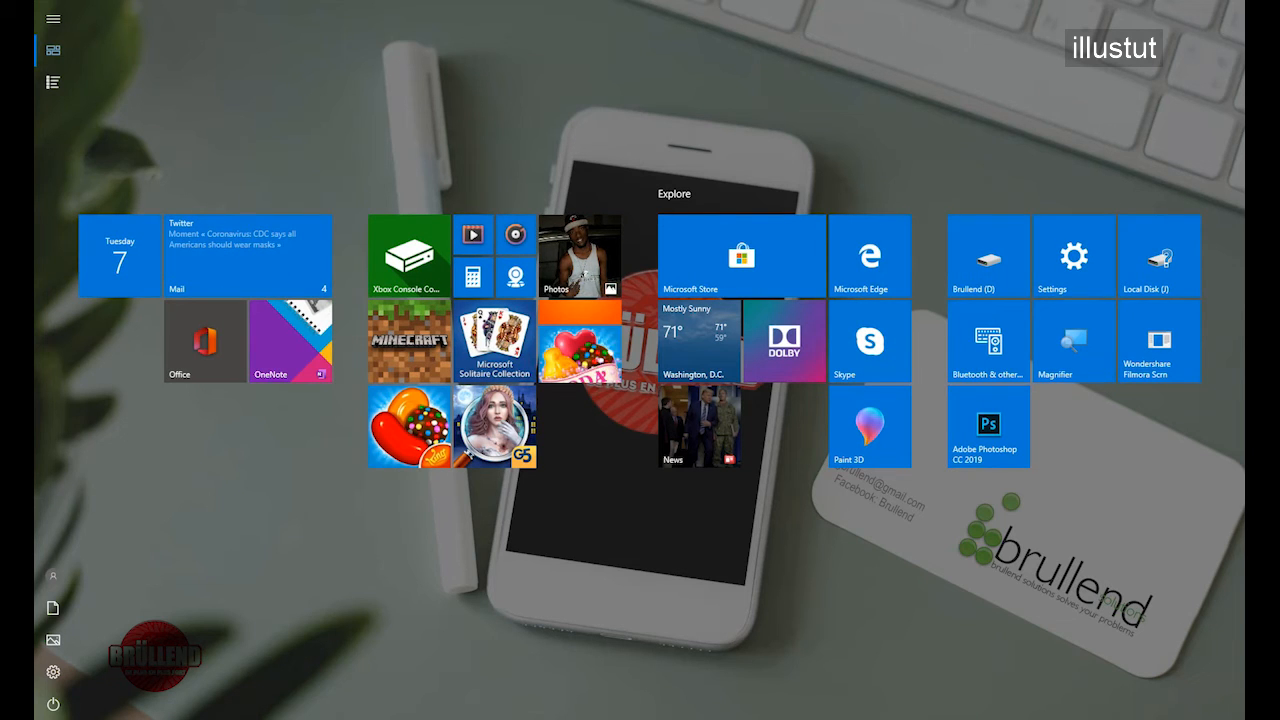
mouse_move(1260, 283)
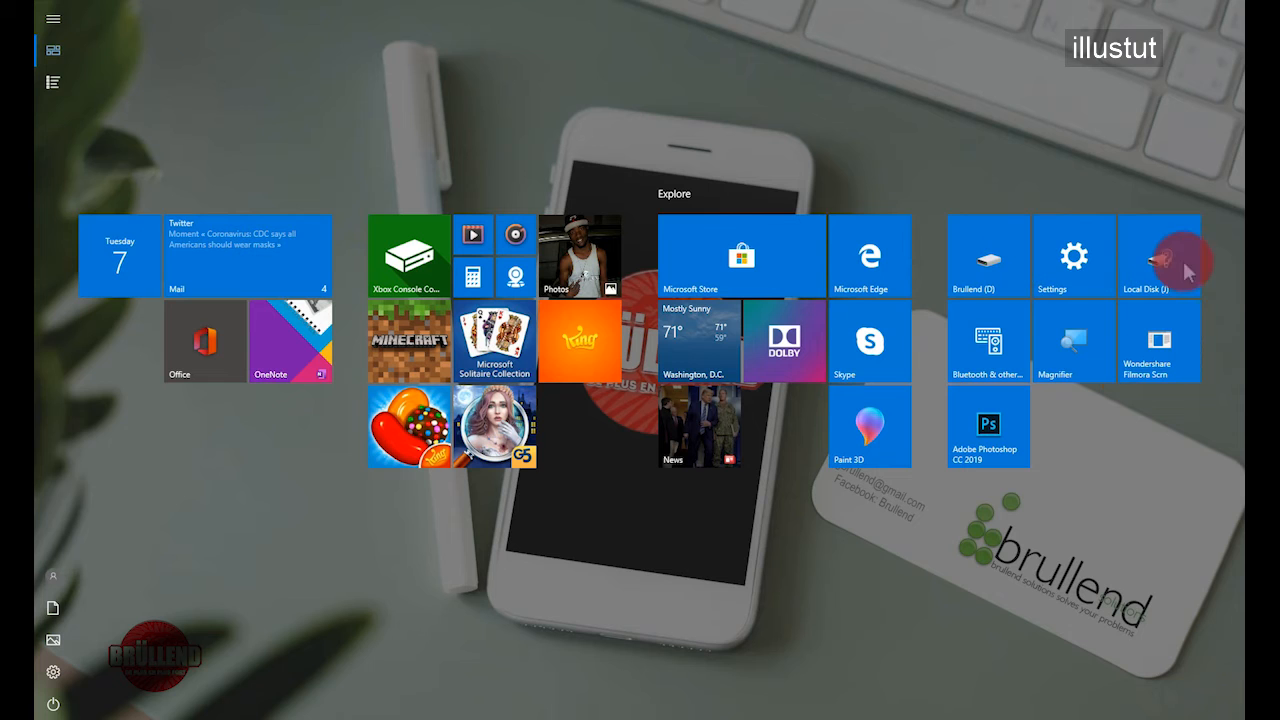
mouse_move(1262, 287)
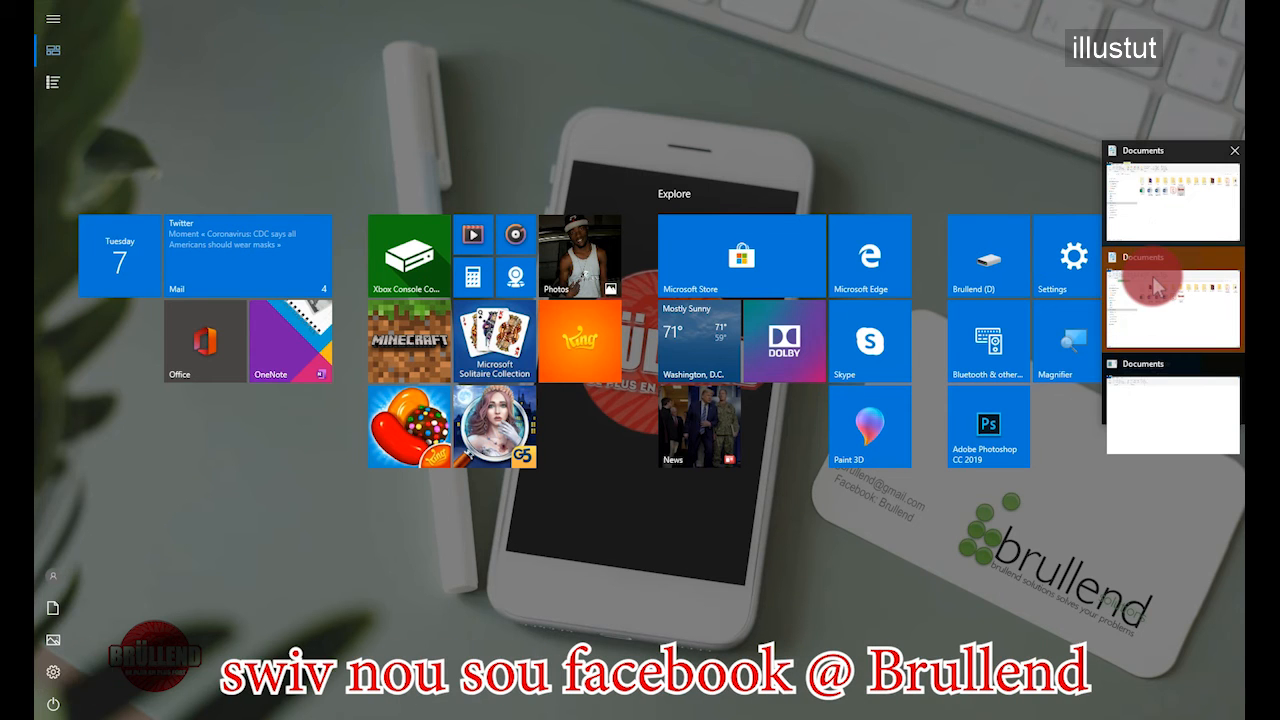
left_click(1153, 277)
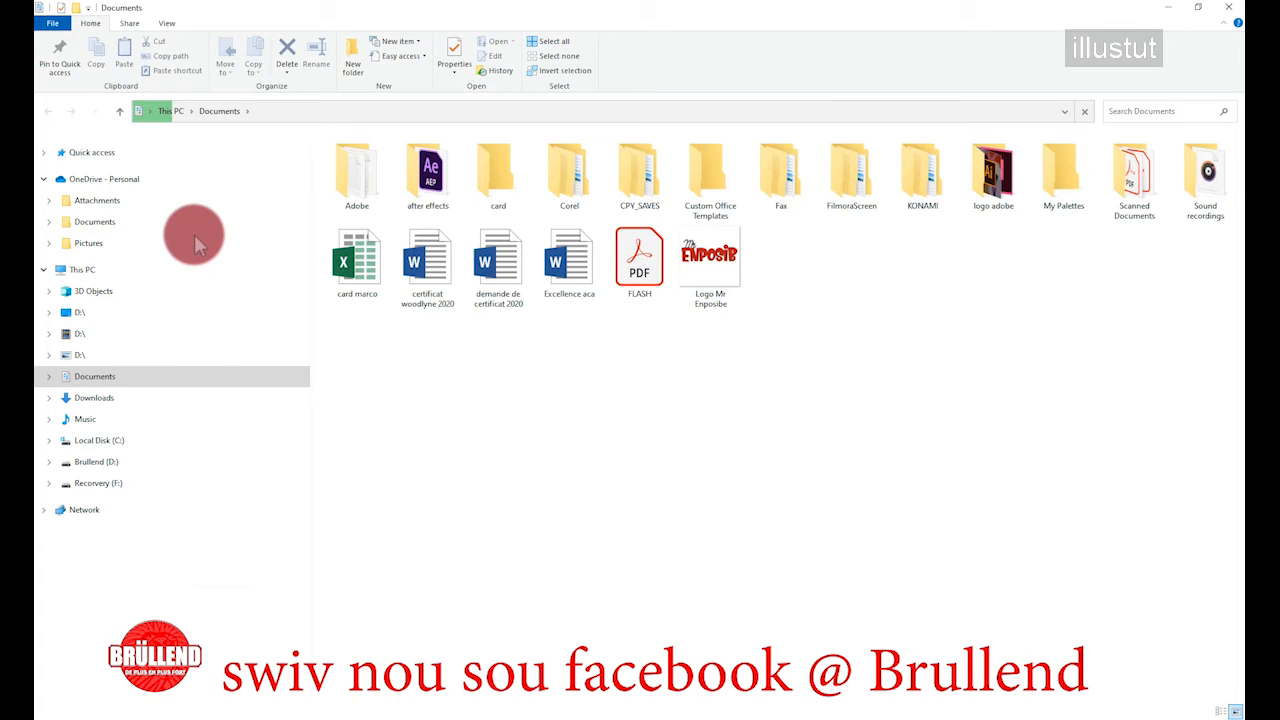
left_click(160, 316)
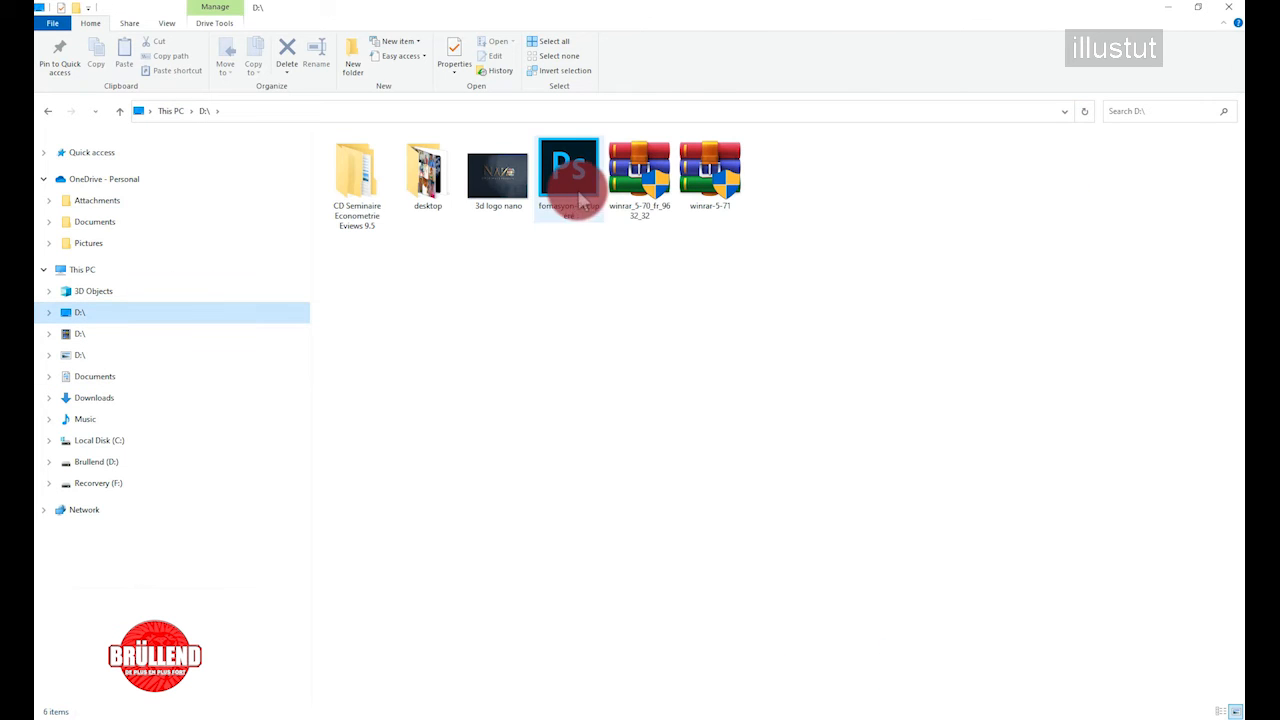
left_click(588, 194)
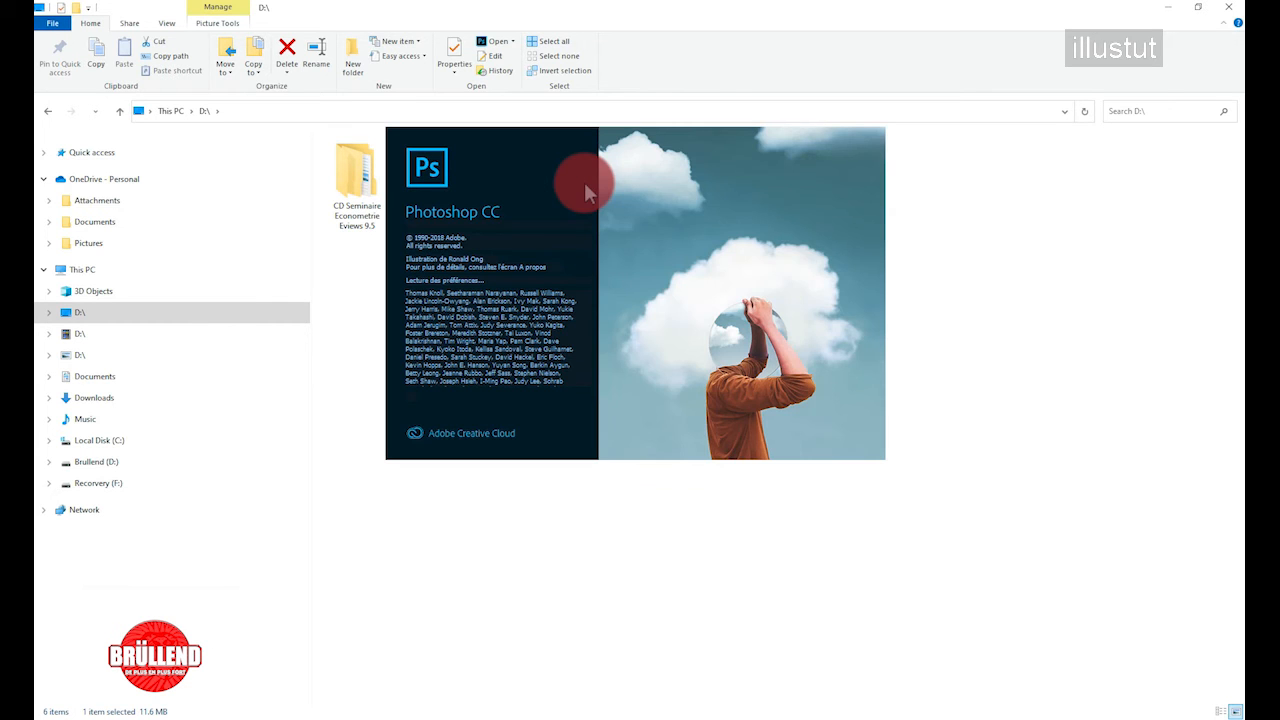
right_click(745, 195)
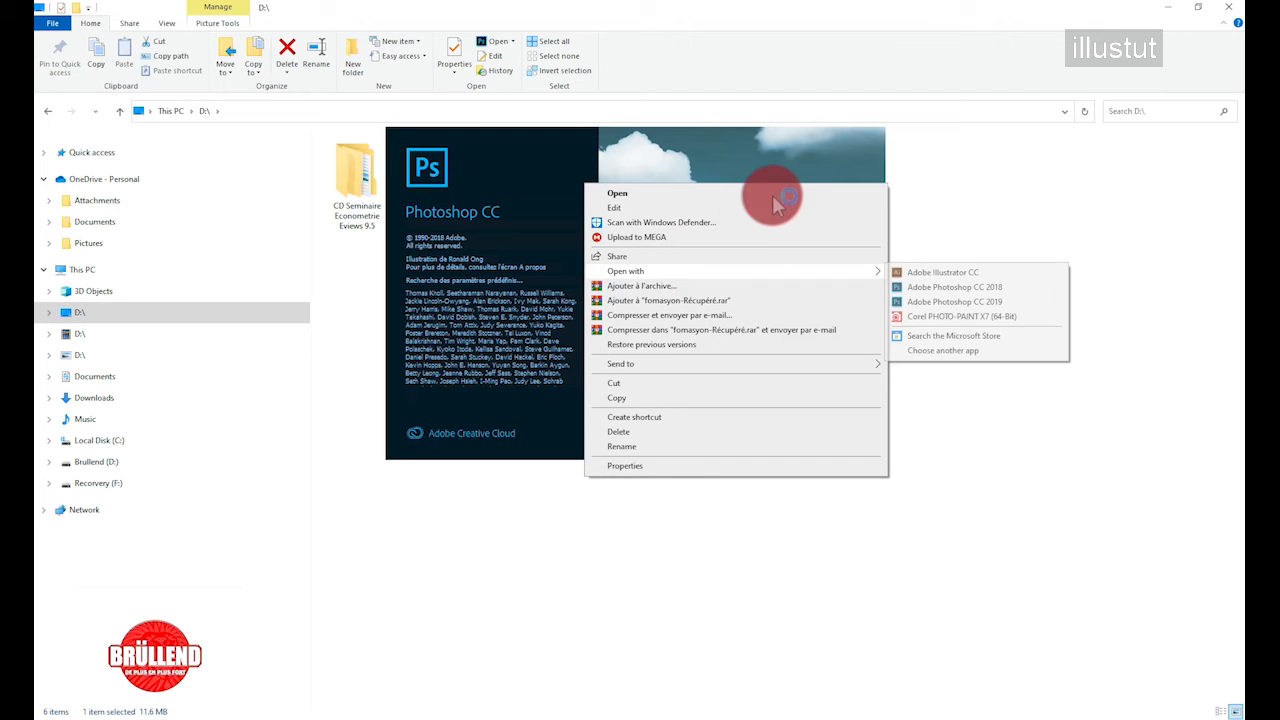
left_click(692, 151)
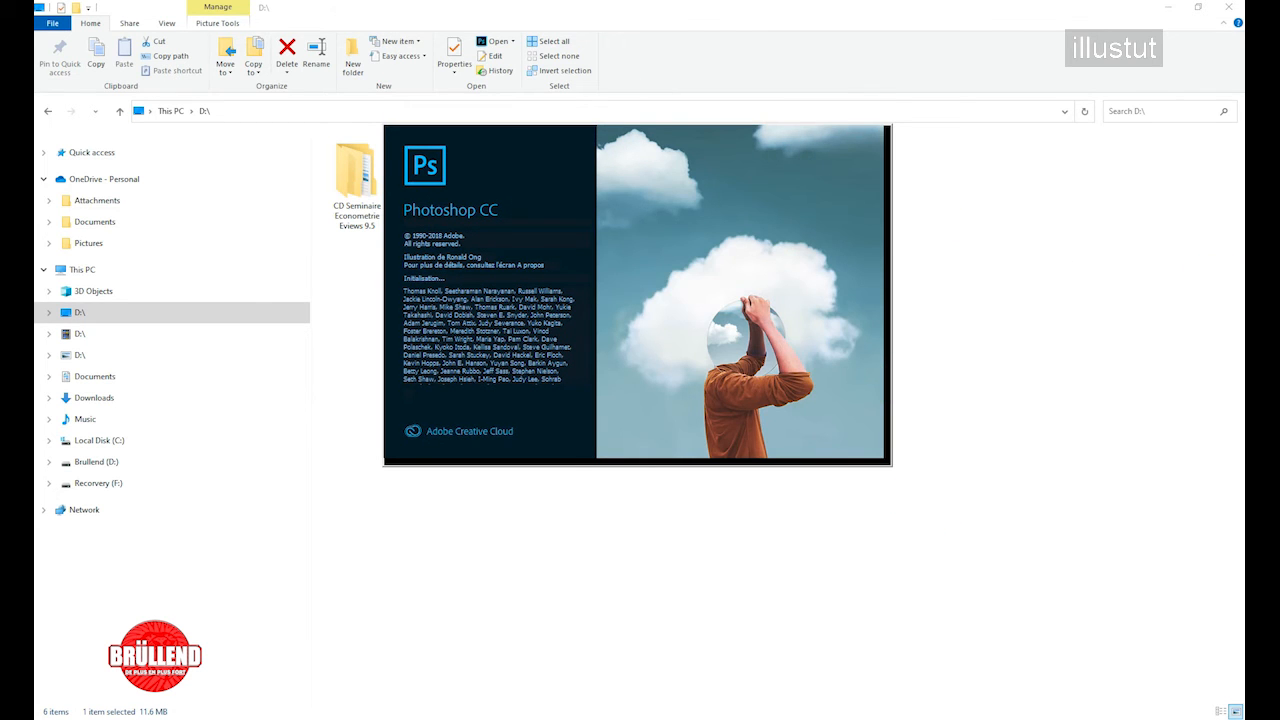
Step: Close the open File Explorer windows and dismiss the Photoshop not-responding dialog
mouse_move(1256, 280)
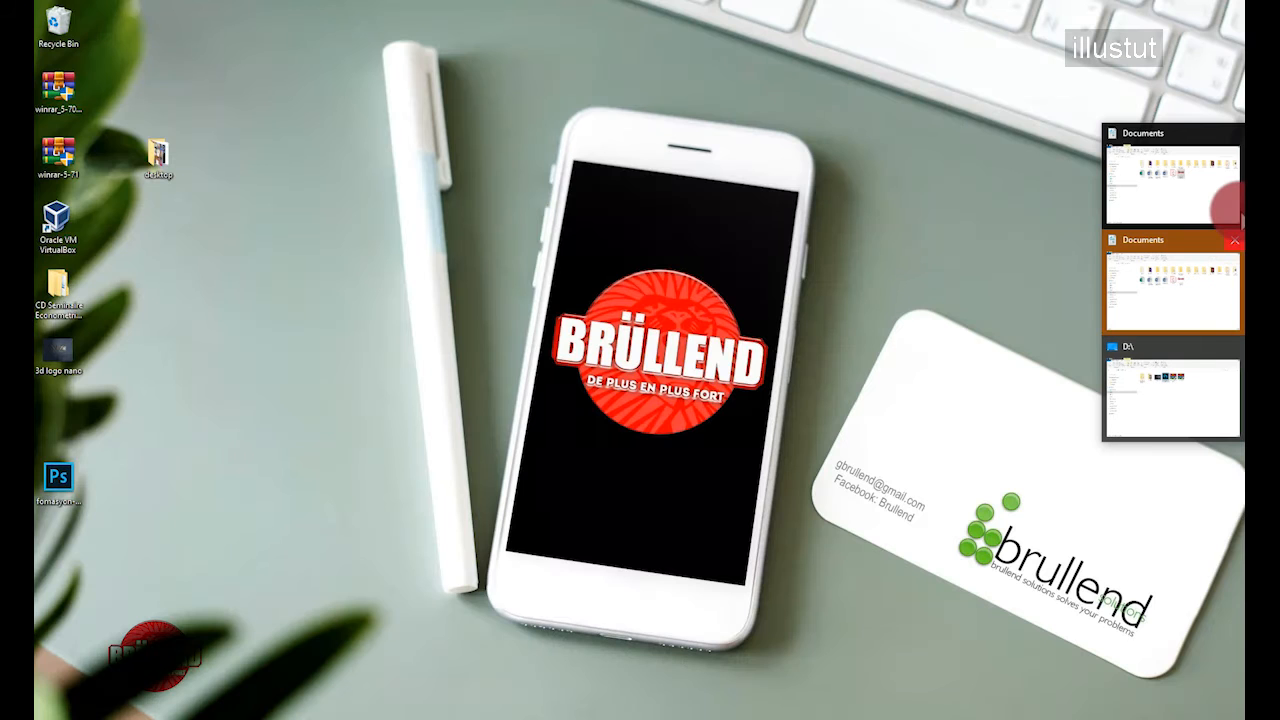
left_click(1235, 187)
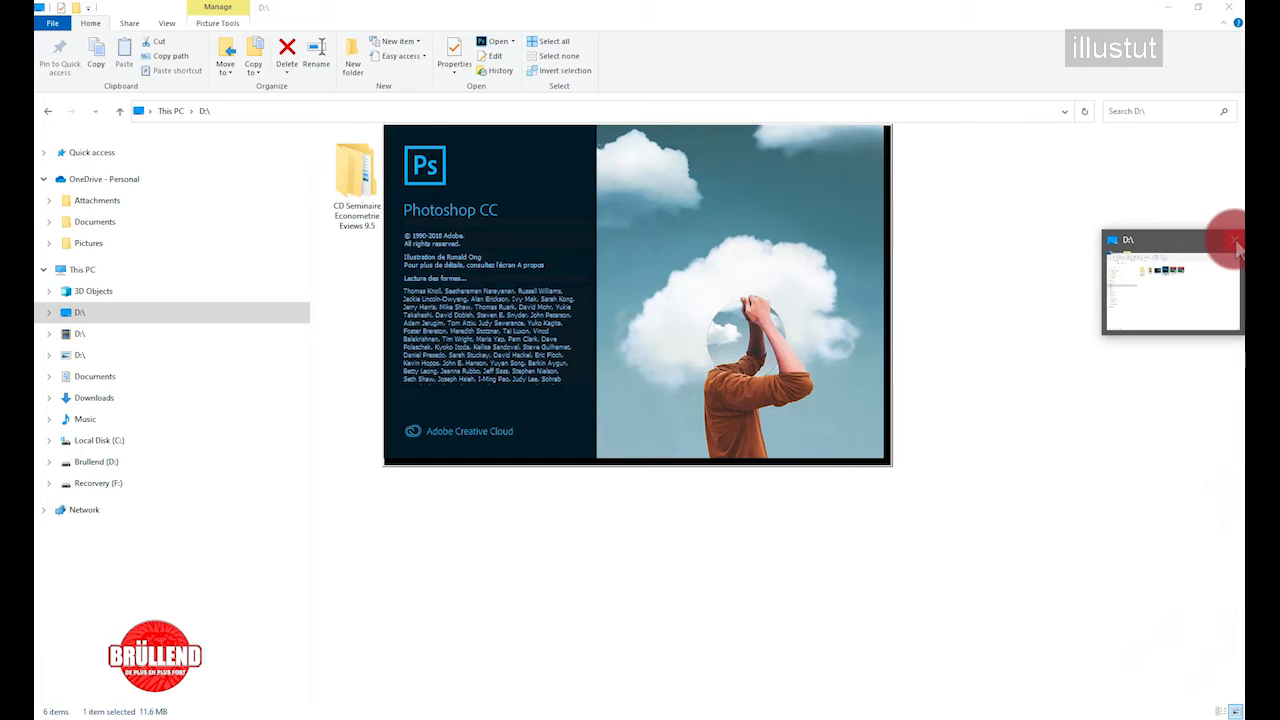
left_click(1234, 242)
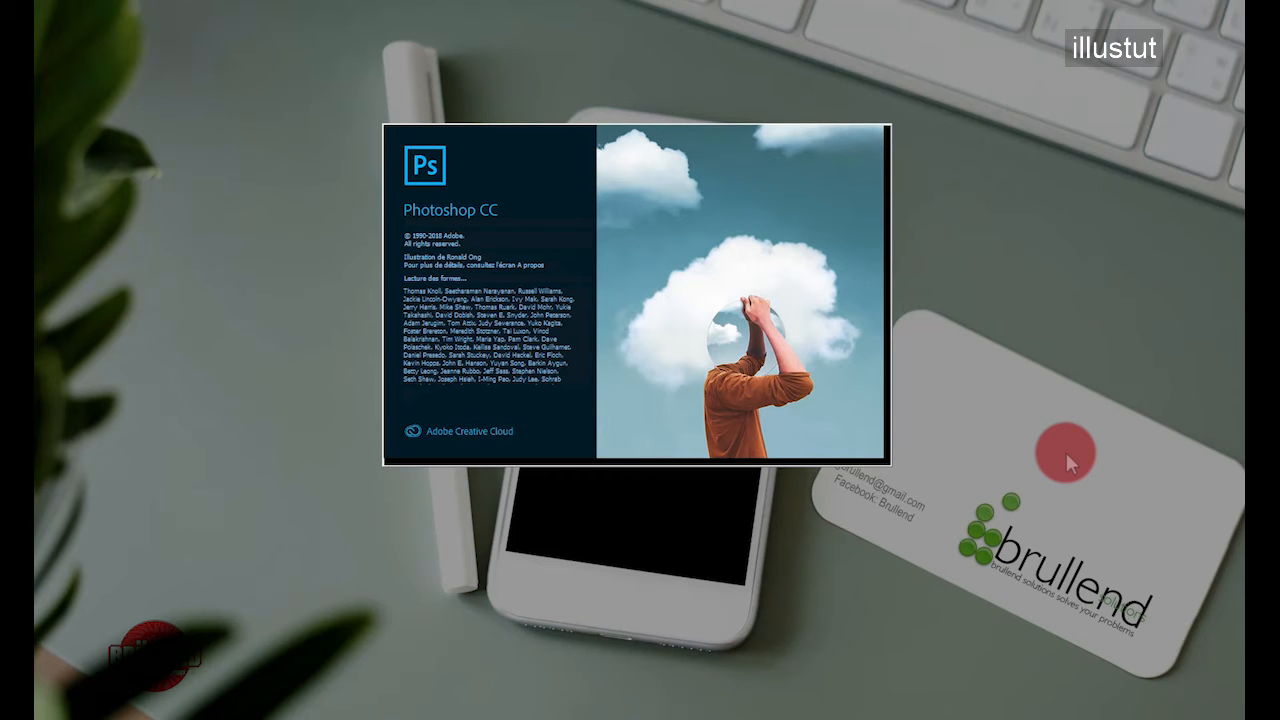
key("super")
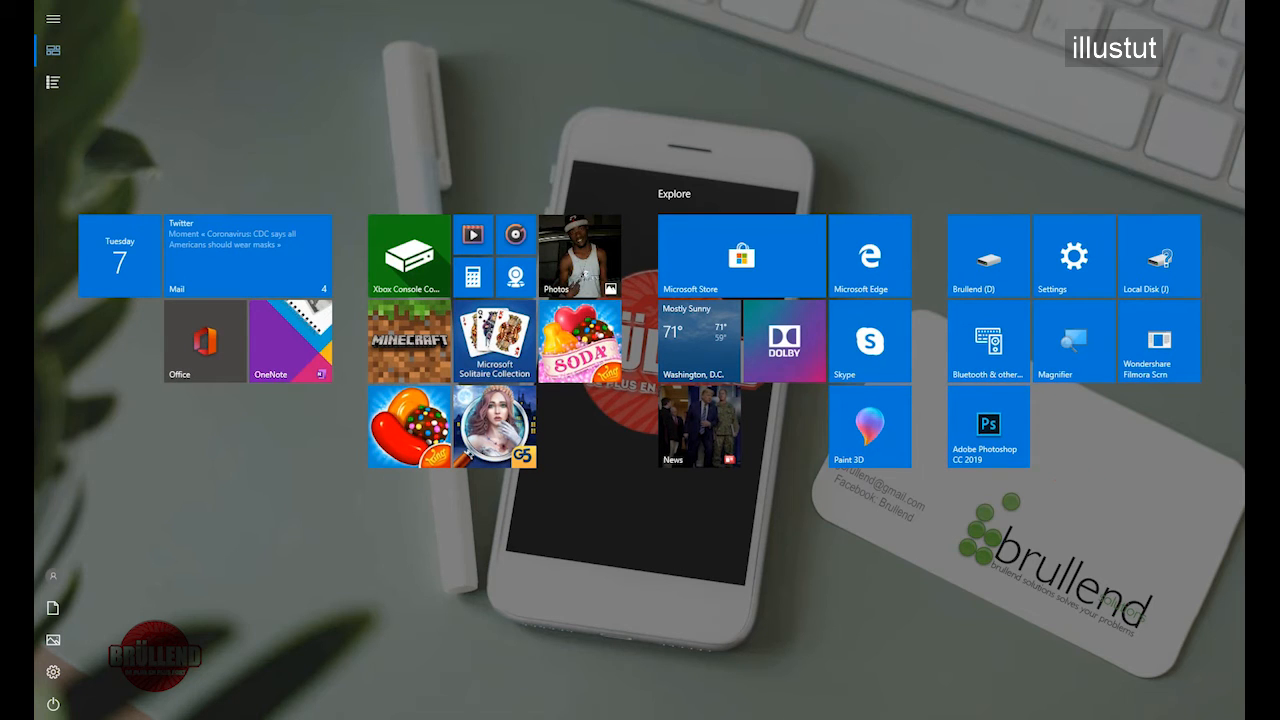
key("super")
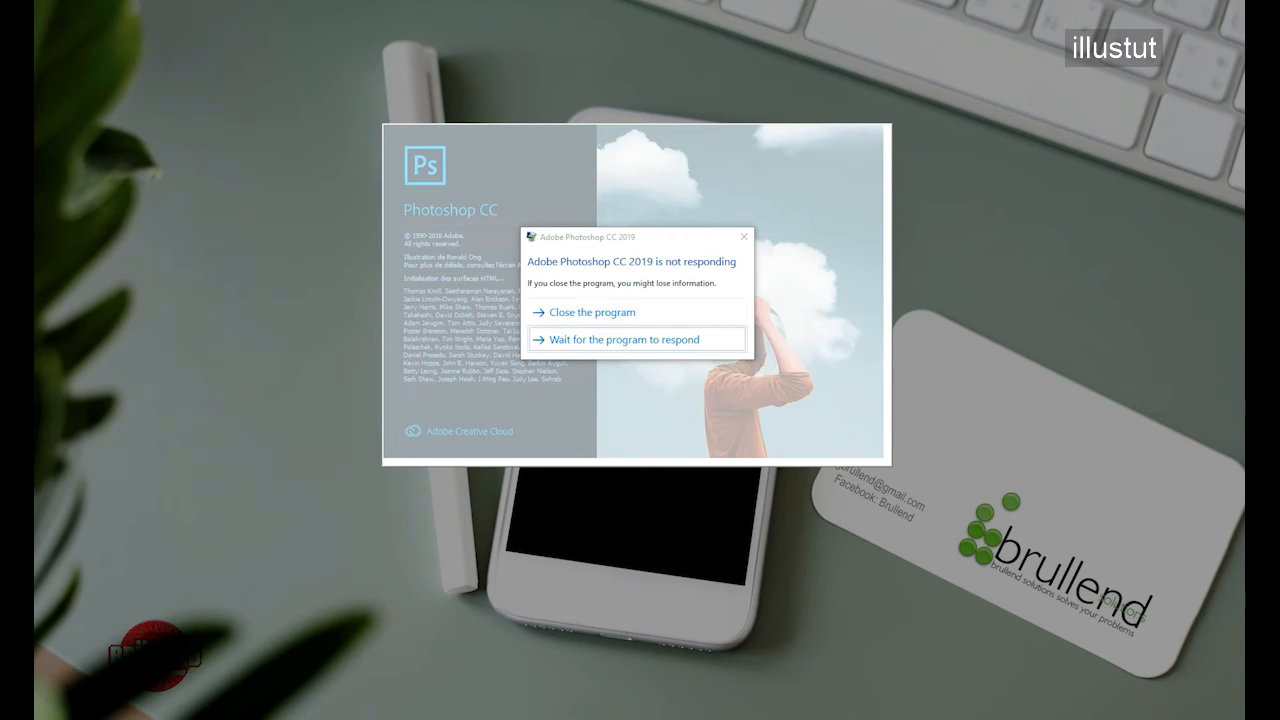
left_click(678, 305)
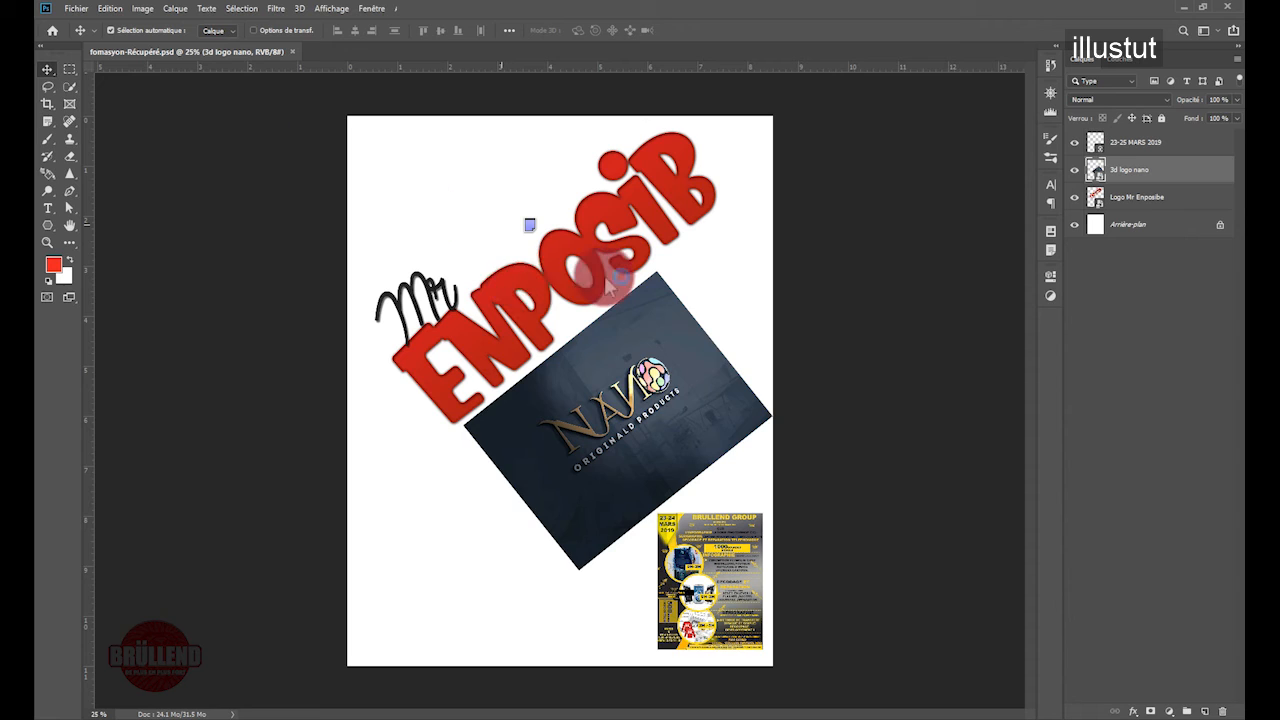
Step: Move the Nano logo image down and to the right, and shift the Mr Enposib logo slightly down
left_click(521, 264)
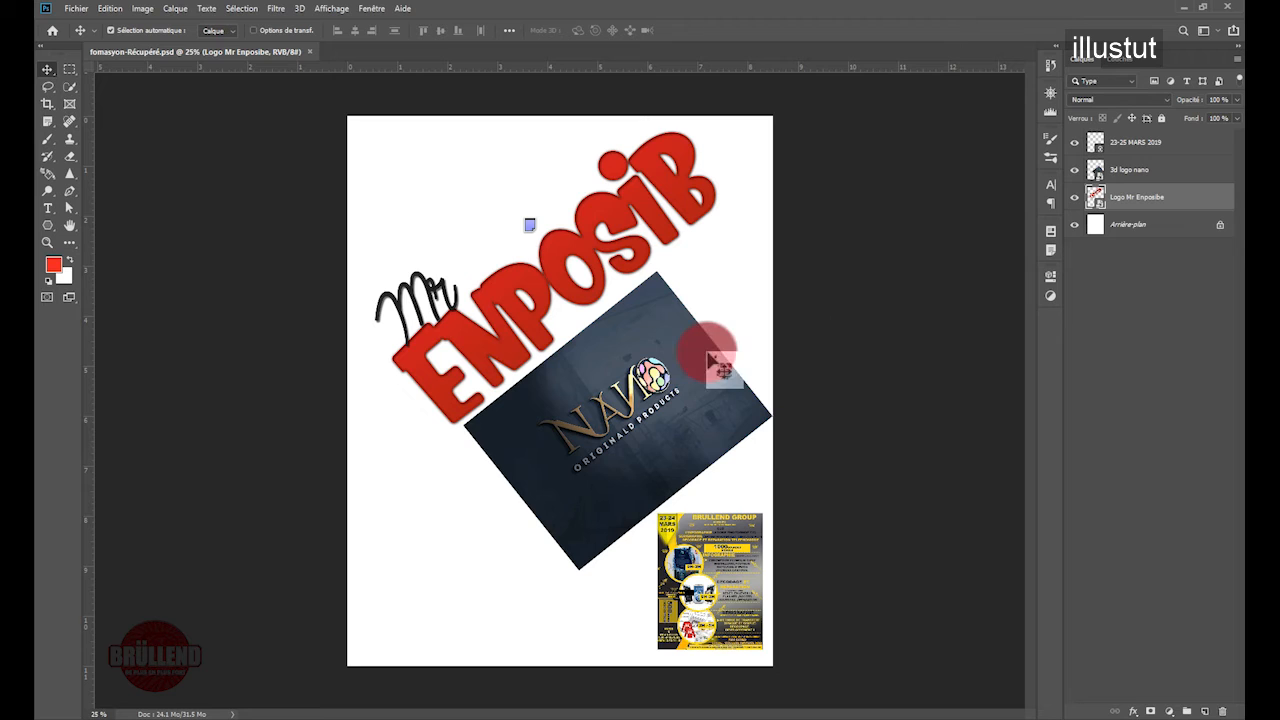
mouse_move(667, 408)
left_mouse_down()
mouse_move(622, 452)
mouse_move(691, 405)
left_mouse_up()
left_click_drag(540, 315, 500, 355)
left_click_drag(558, 273, 592, 257)
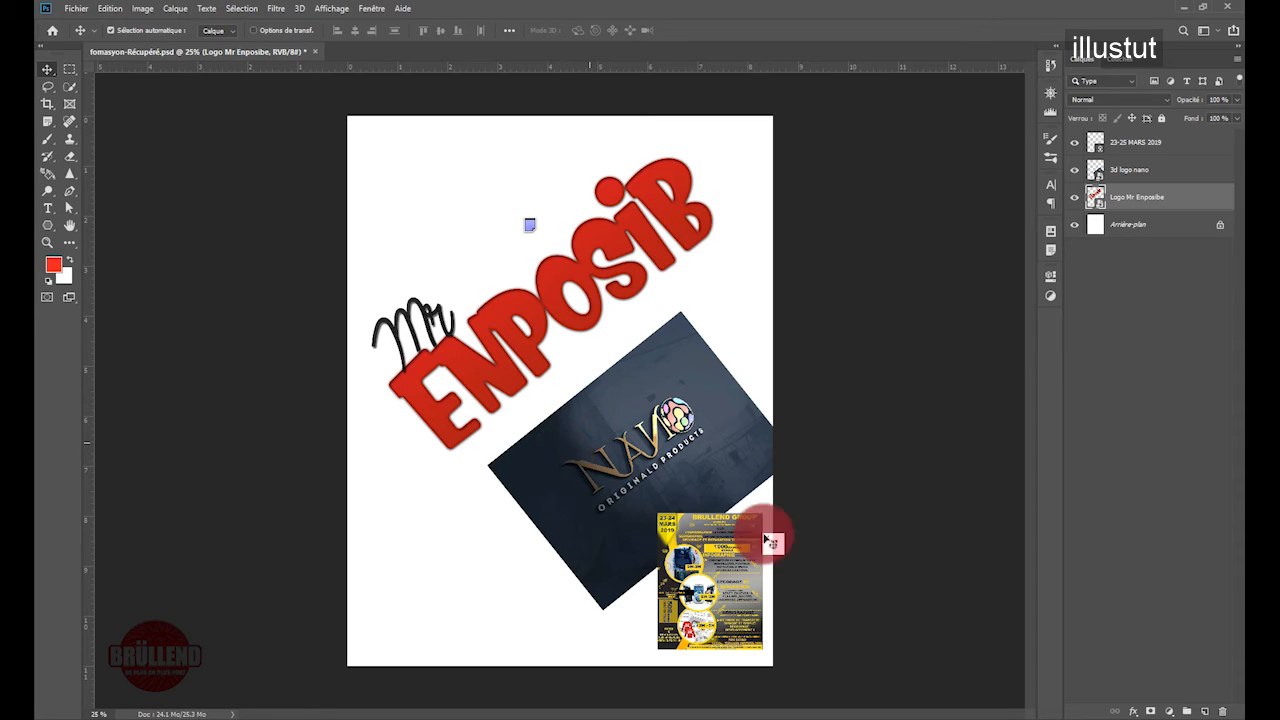
Step: Review the Save As file types from Photoshop PSD to TIFF for the rearranged document, and cancel the save
left_click(86, 12)
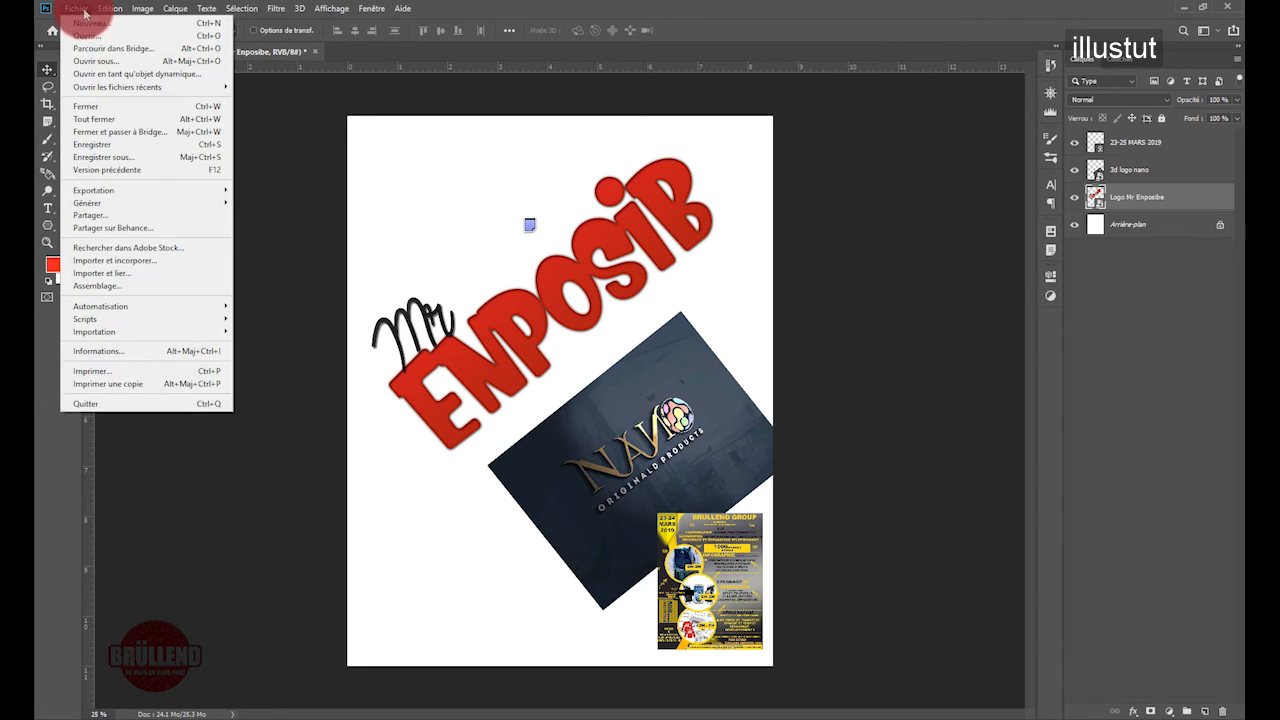
mouse_move(110, 8)
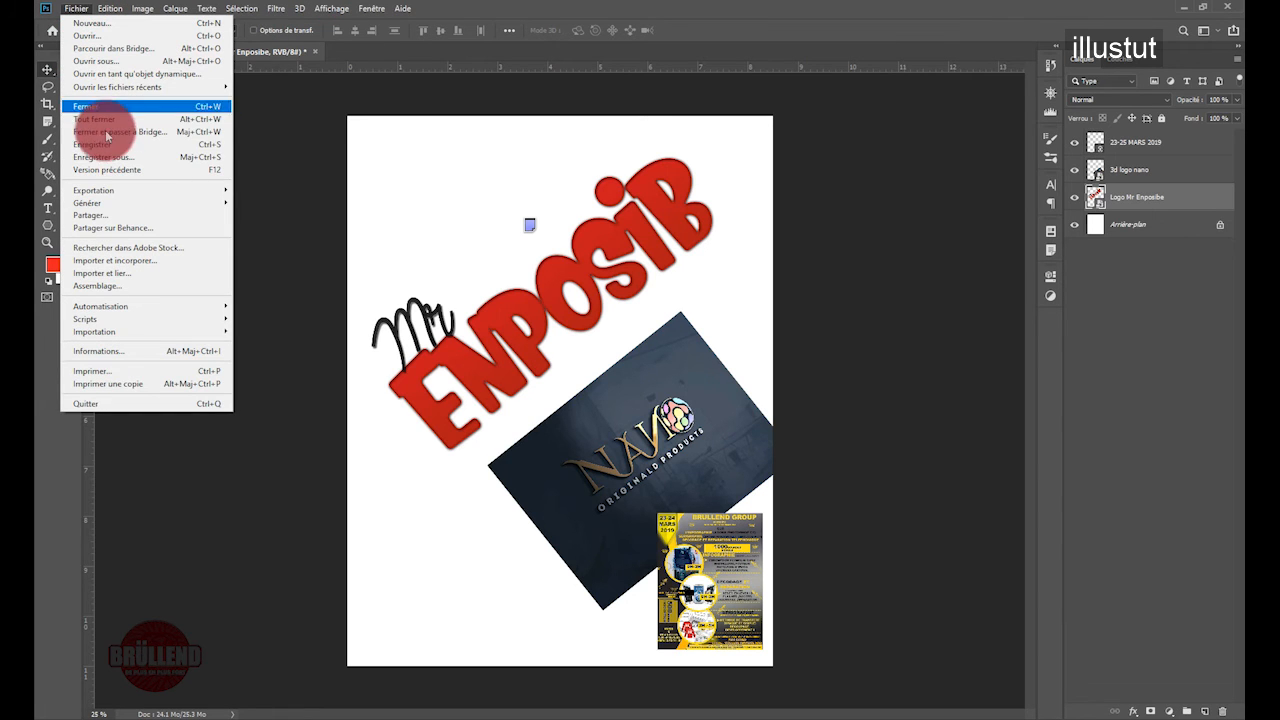
left_click(107, 158)
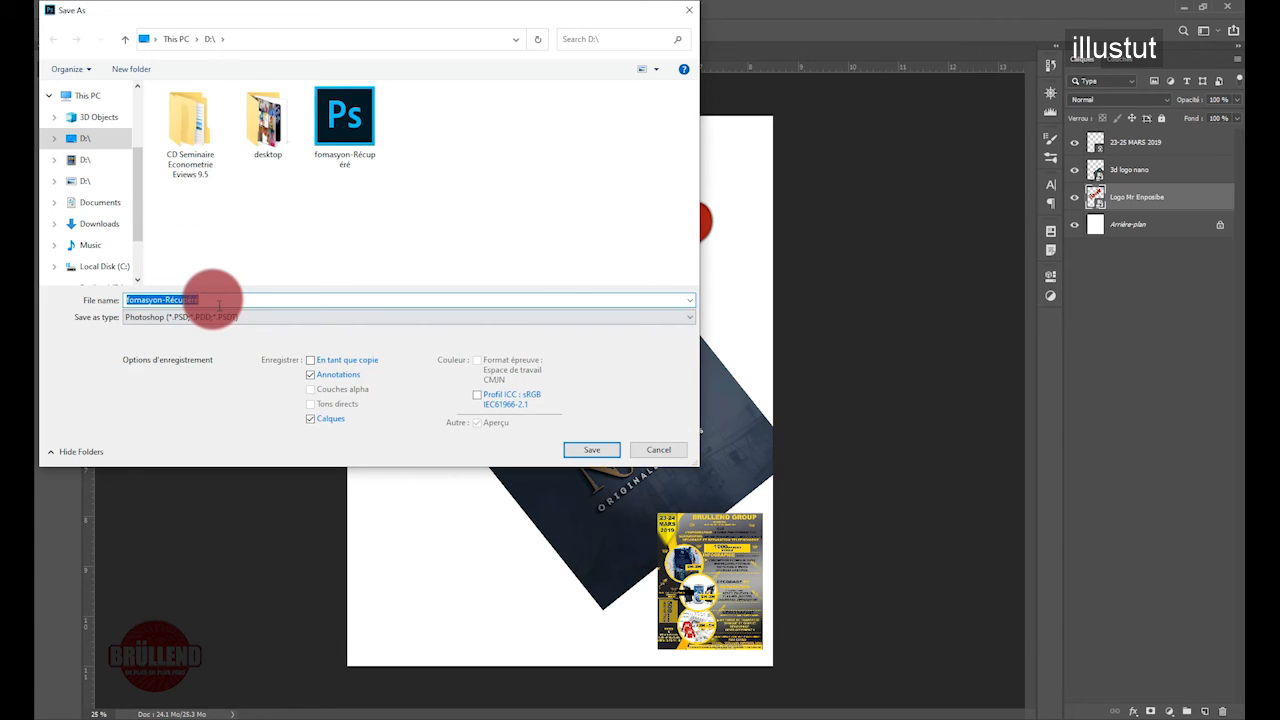
left_click(215, 317)
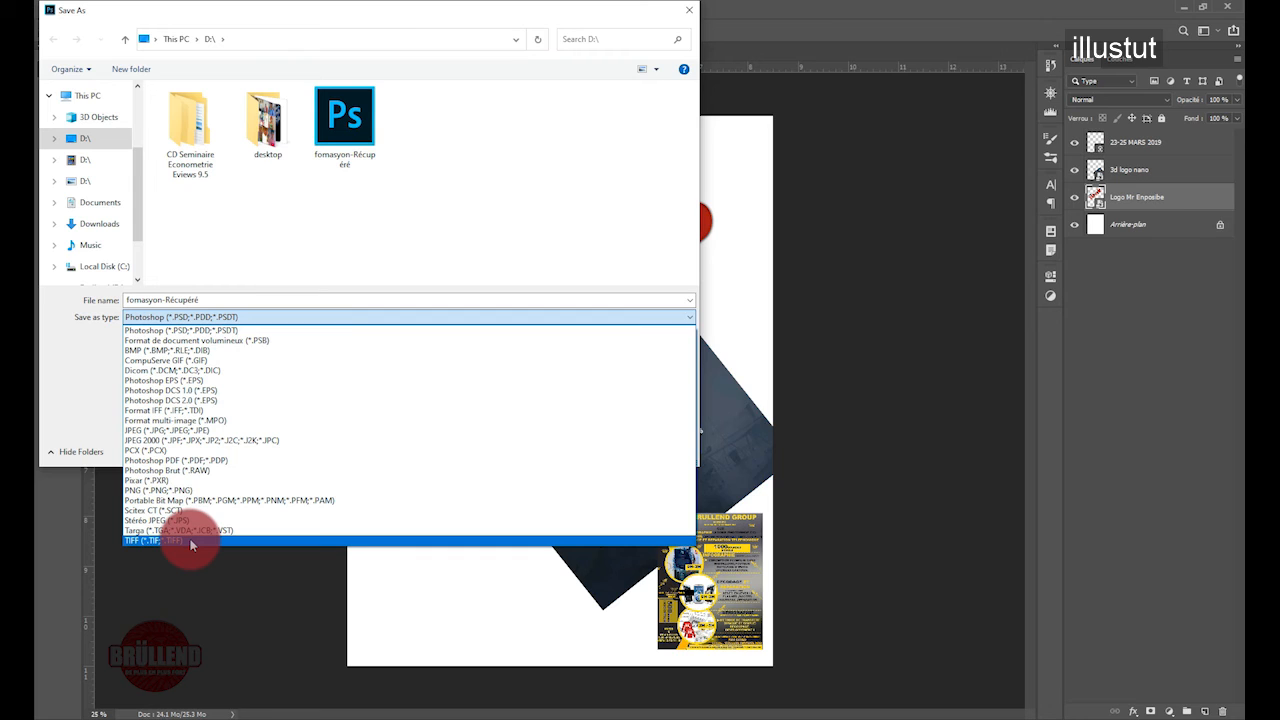
key("Escape")
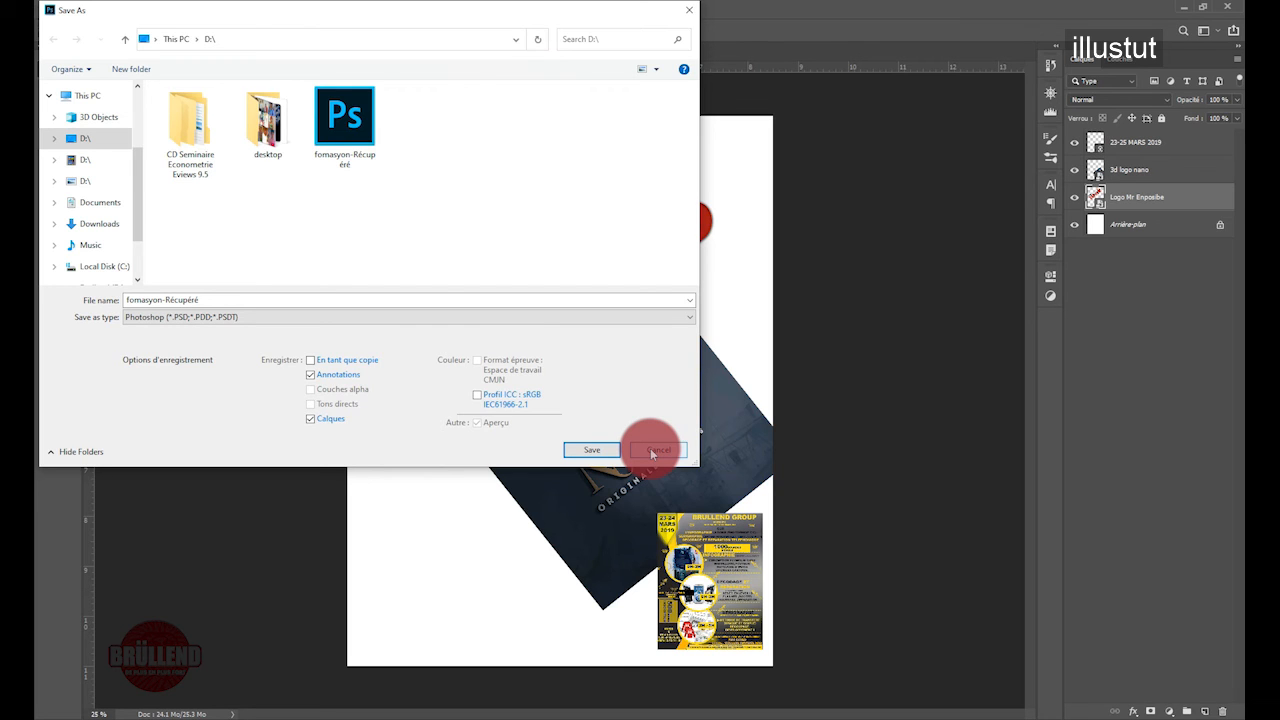
left_click(652, 451)
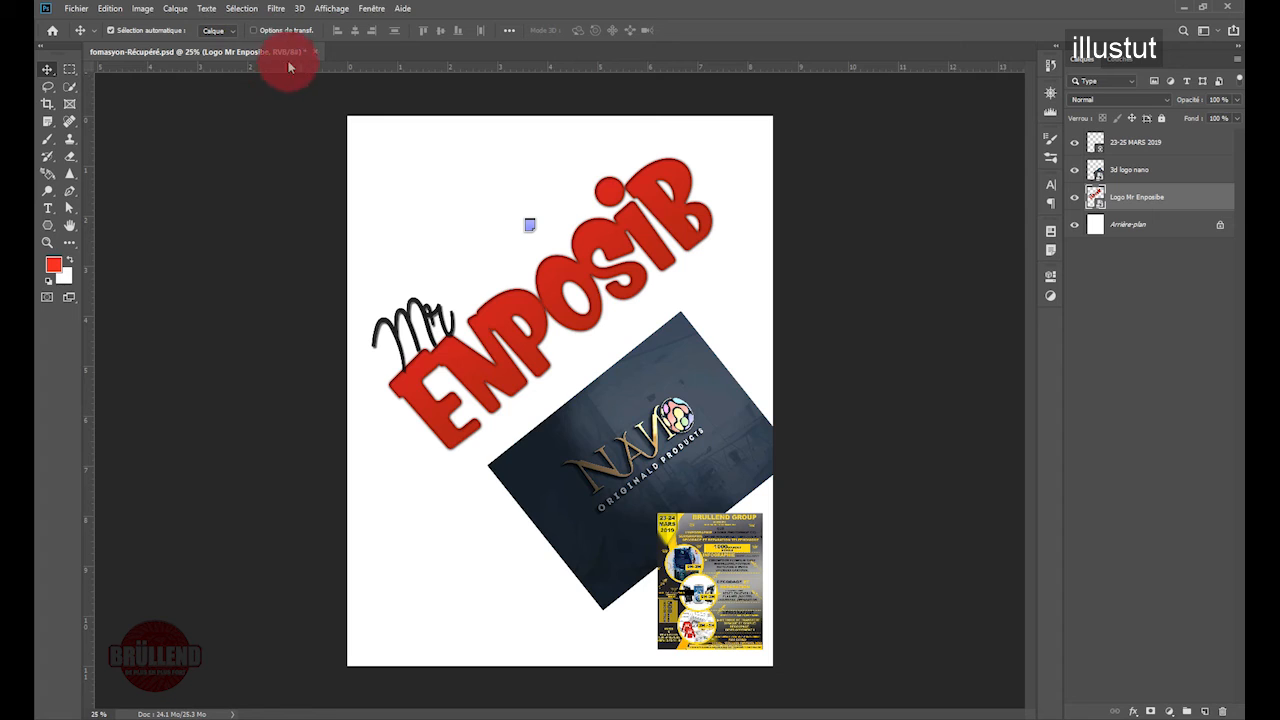
Step: Open the Gestion des fichiers preferences and examine the Aperçus d'image saving options
left_click(106, 9)
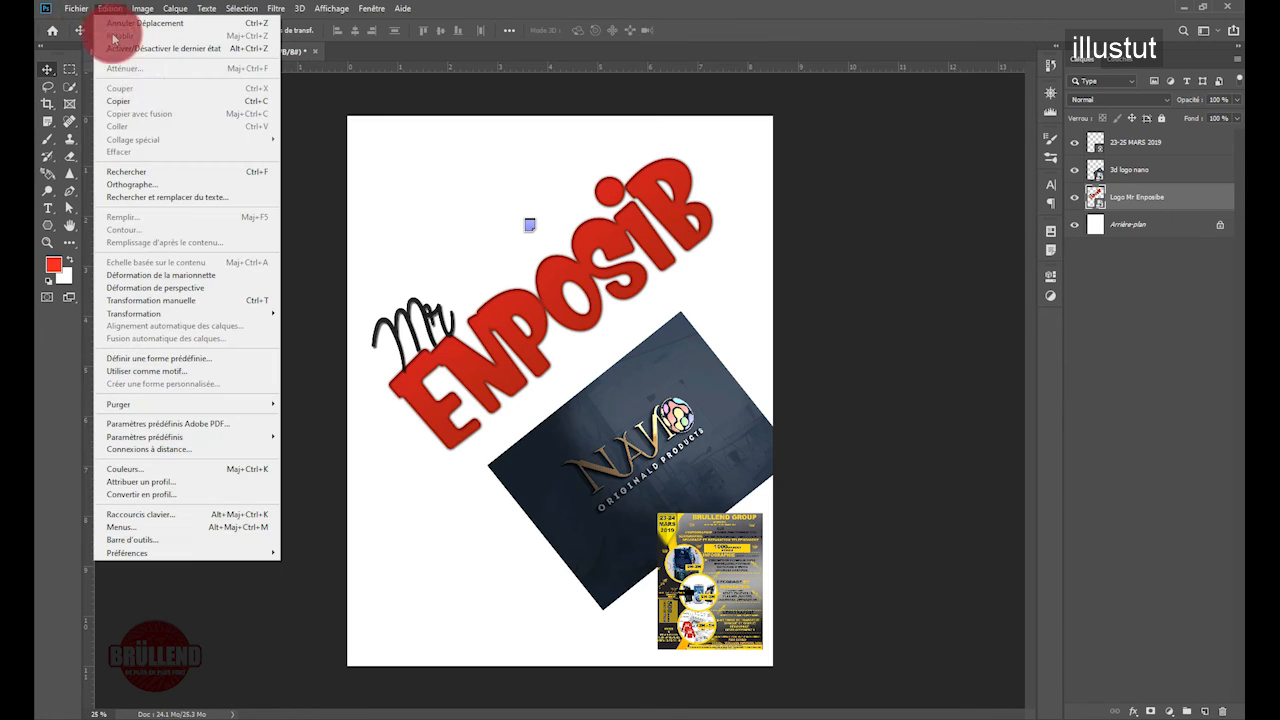
mouse_move(229, 555)
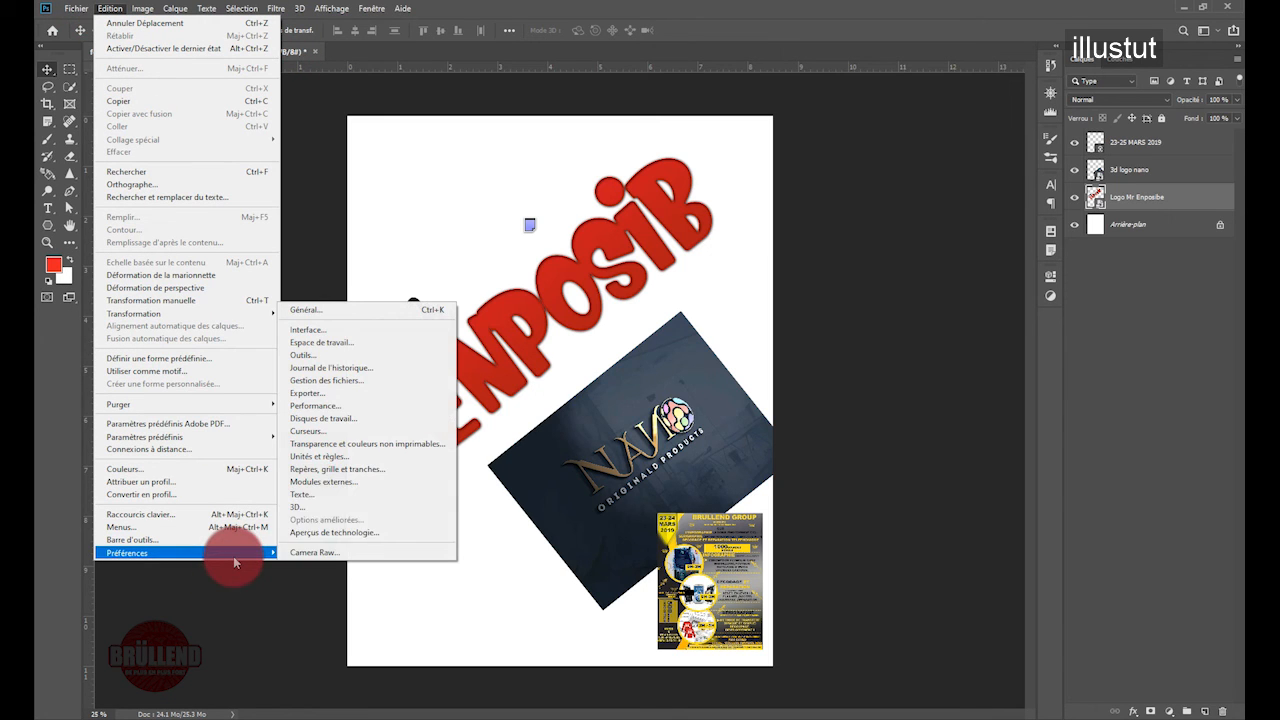
left_click(335, 381)
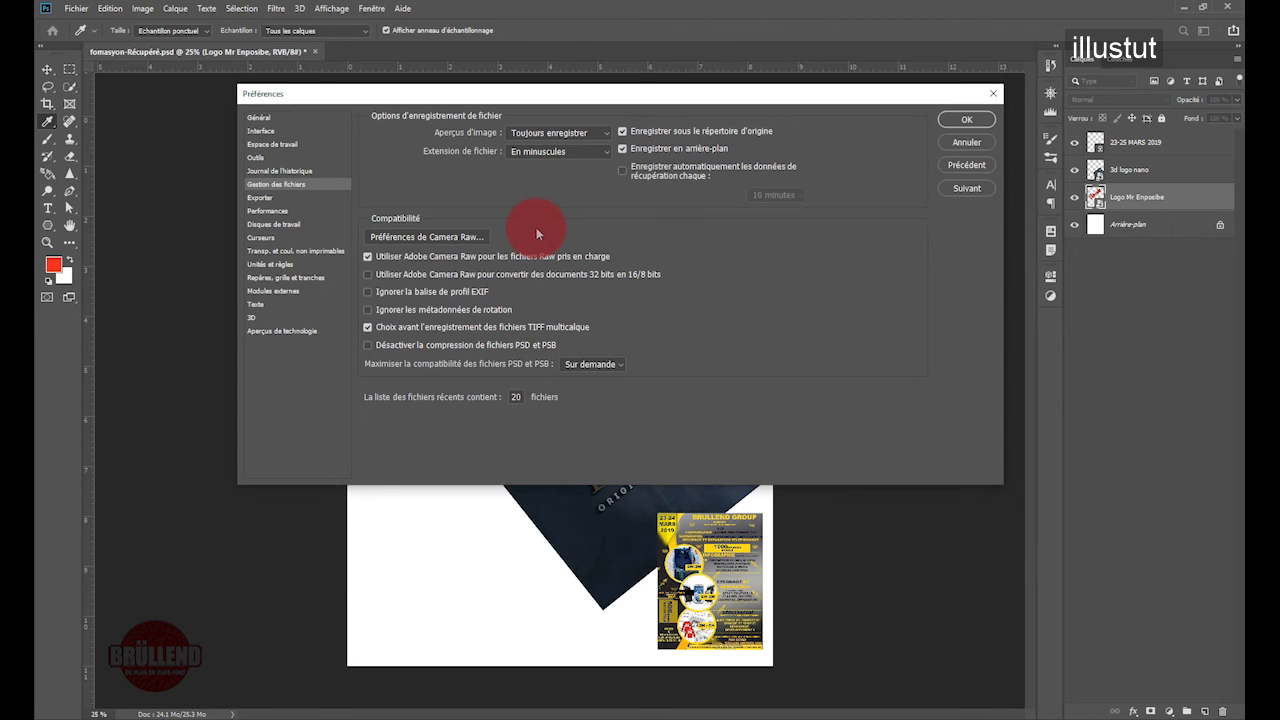
left_click(603, 133)
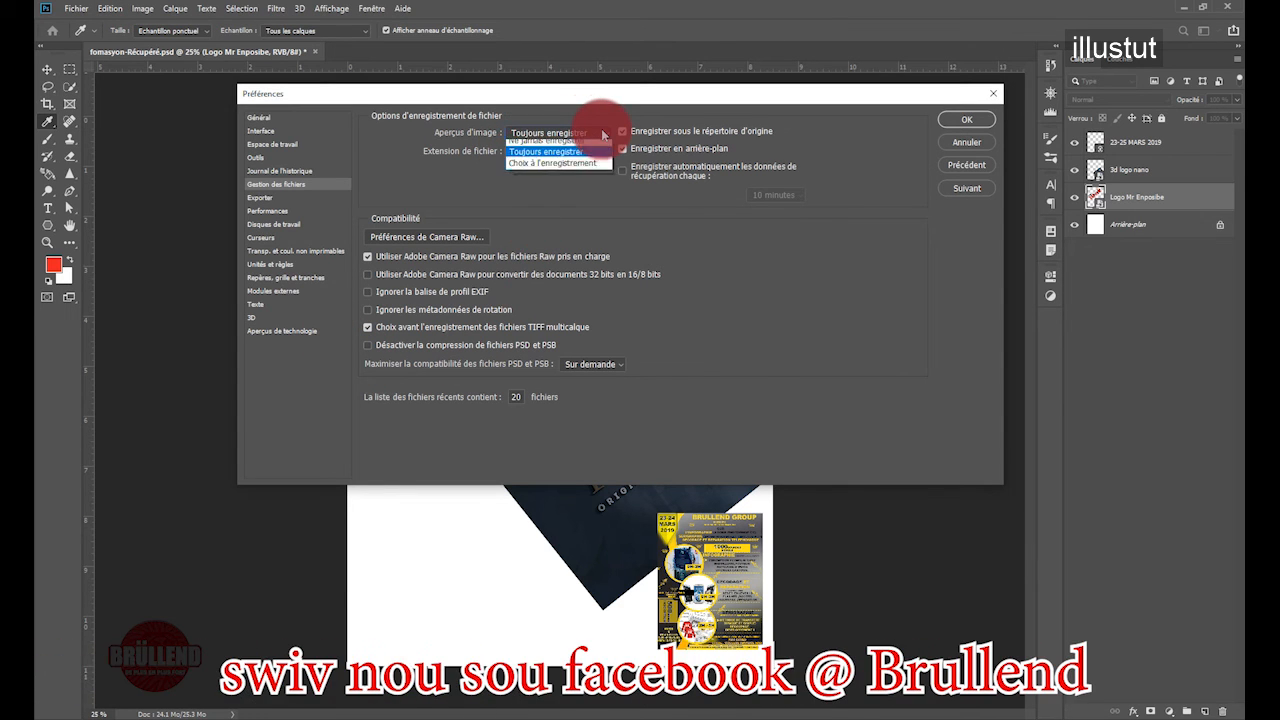
left_click(603, 133)
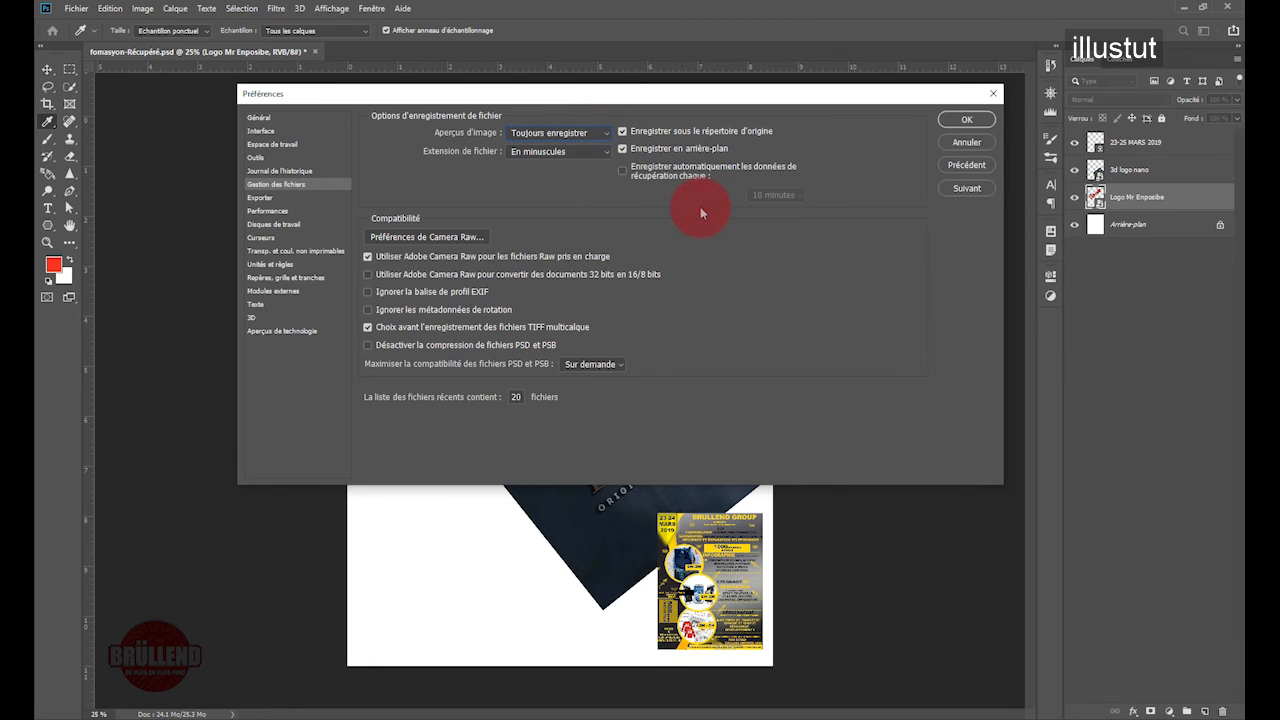
Step: Enable automatic saving of recovery data every 10 minutes and apply the preferences
left_click(620, 172)
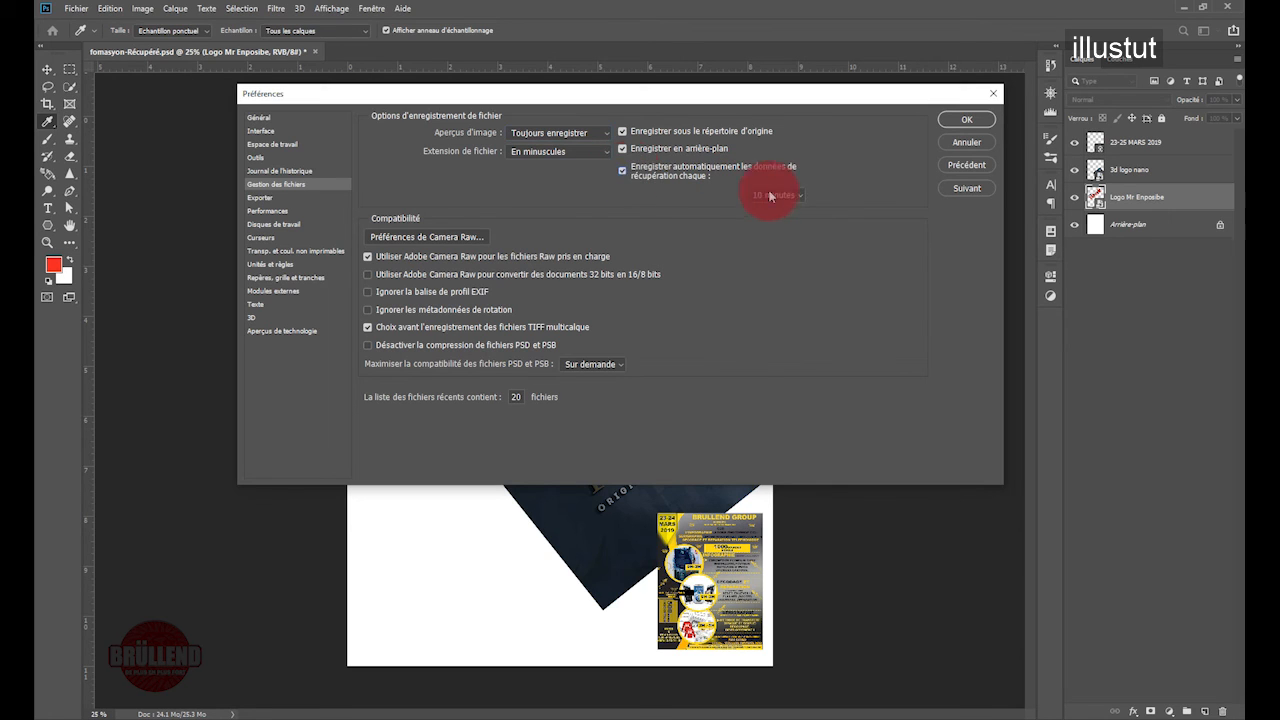
left_click(796, 200)
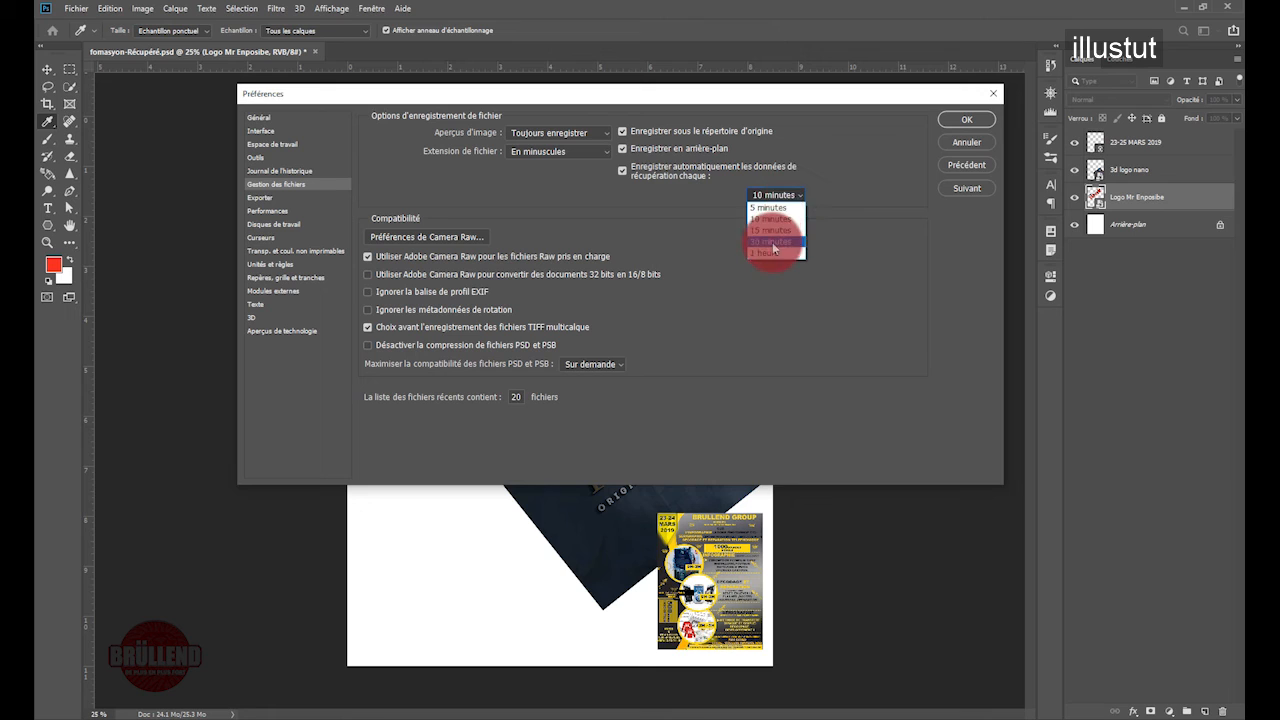
left_click(800, 191)
left_click(622, 172)
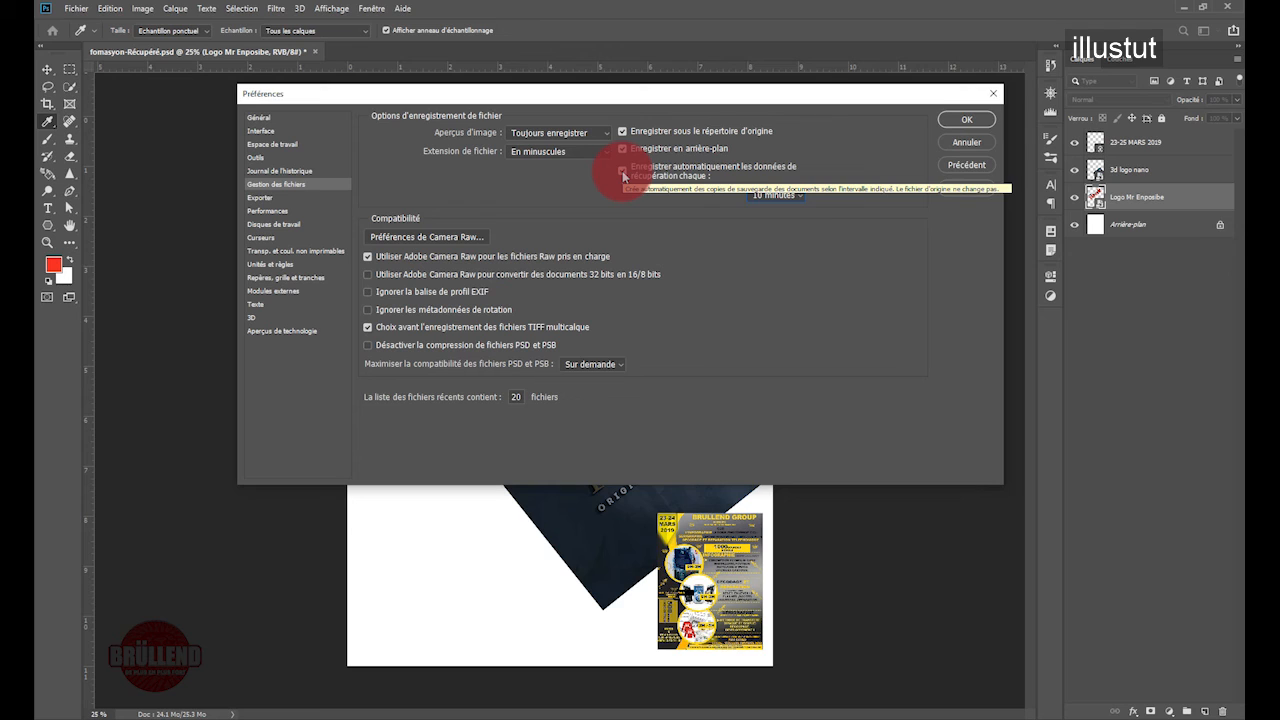
left_click(968, 124)
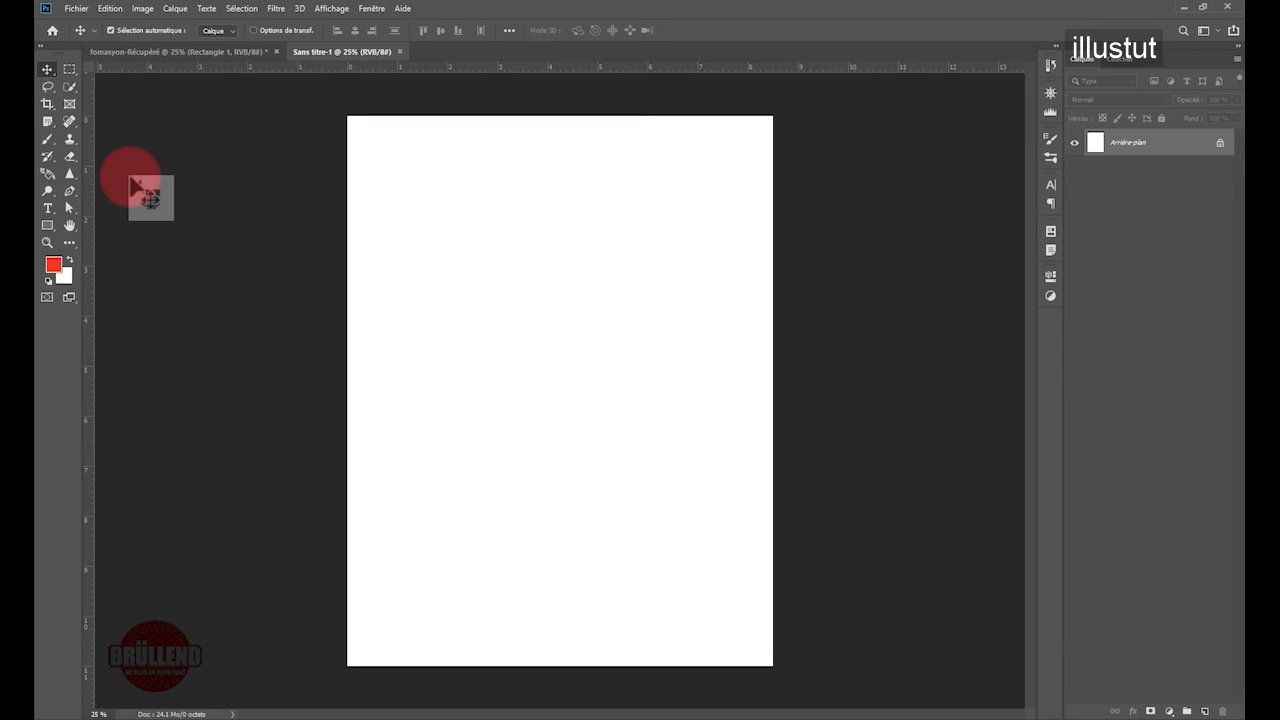
Step: Draw a red ellipse about 265 px wide and 416 px high in the upper part of the blank page
left_click(46, 228)
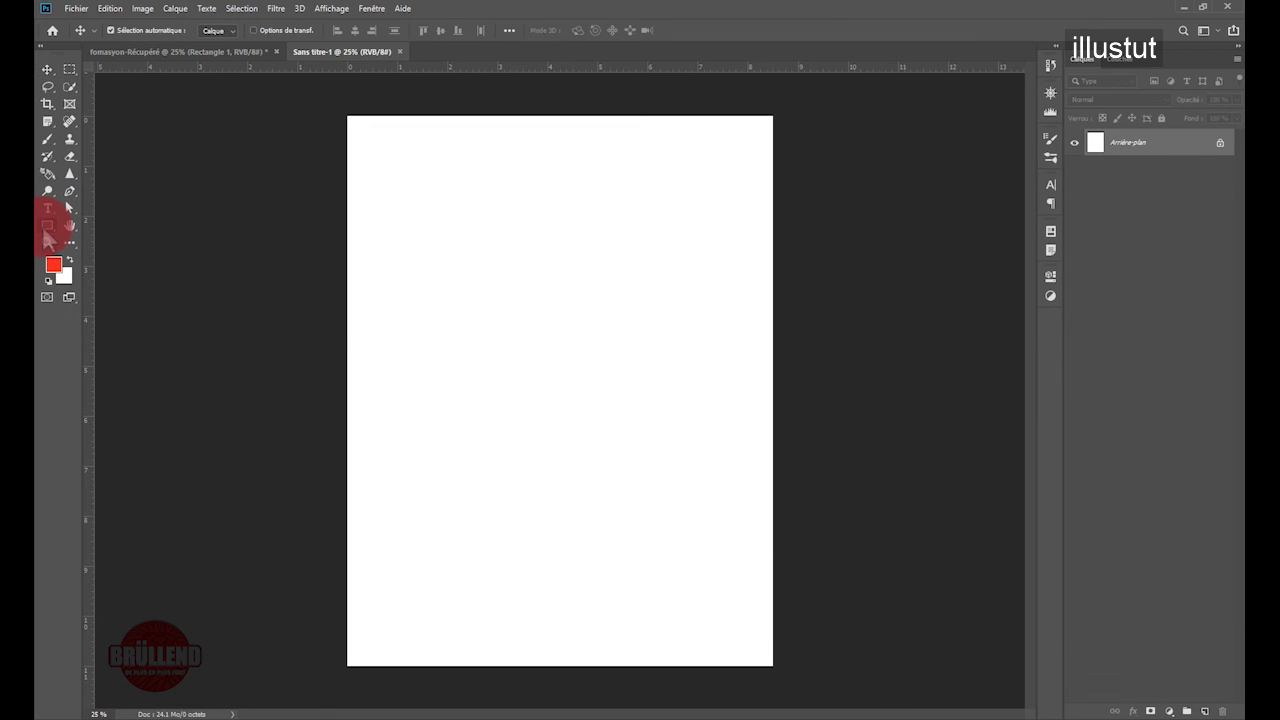
left_click_drag(58, 234, 86, 249)
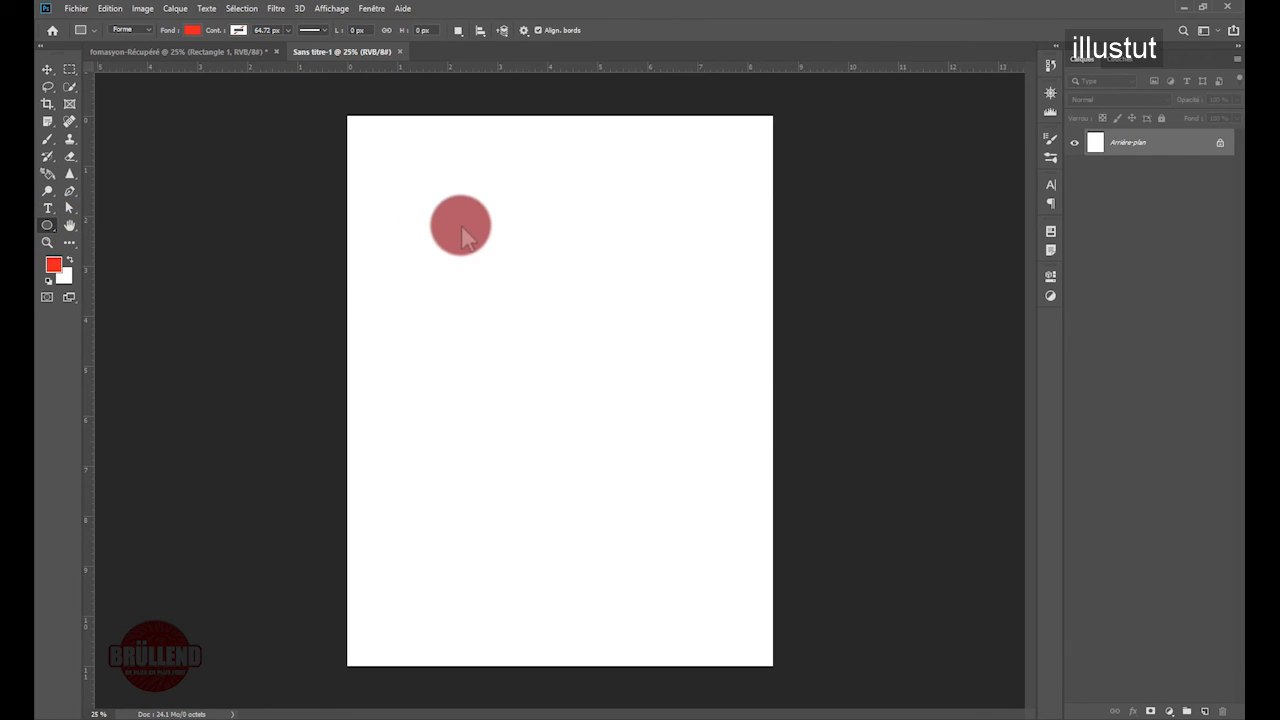
left_click_drag(463, 229, 504, 294)
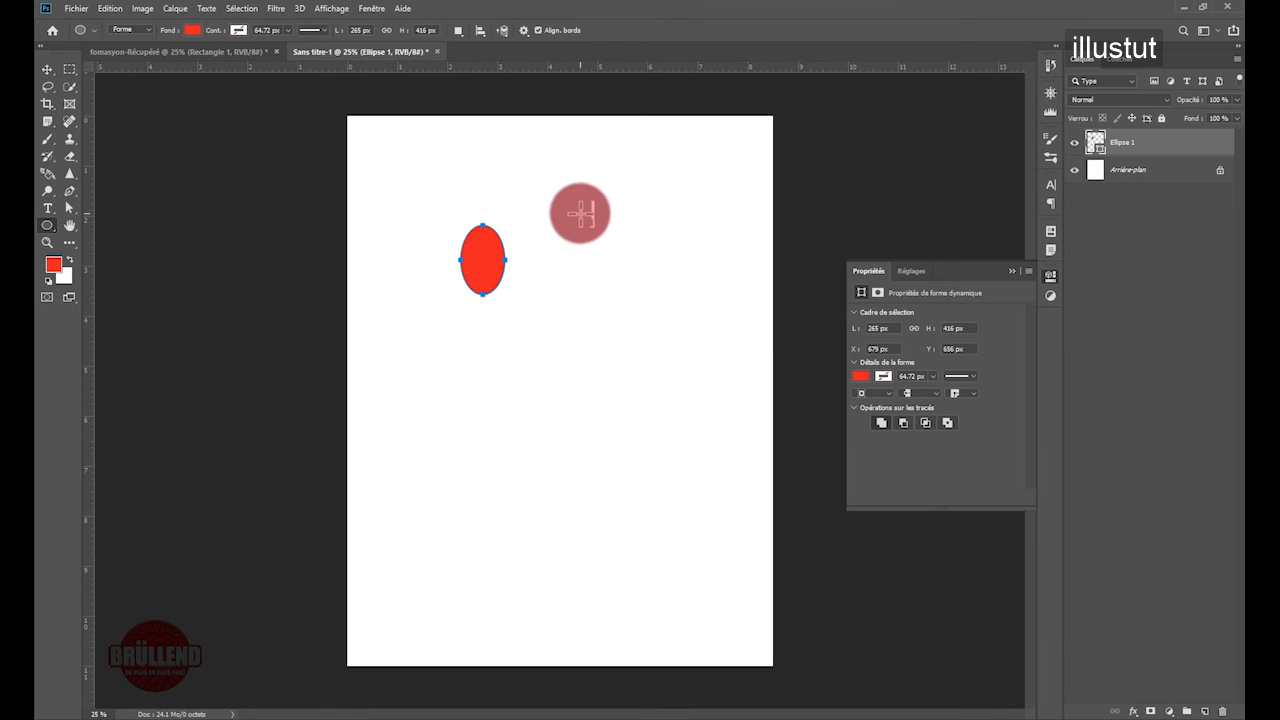
left_click(48, 72)
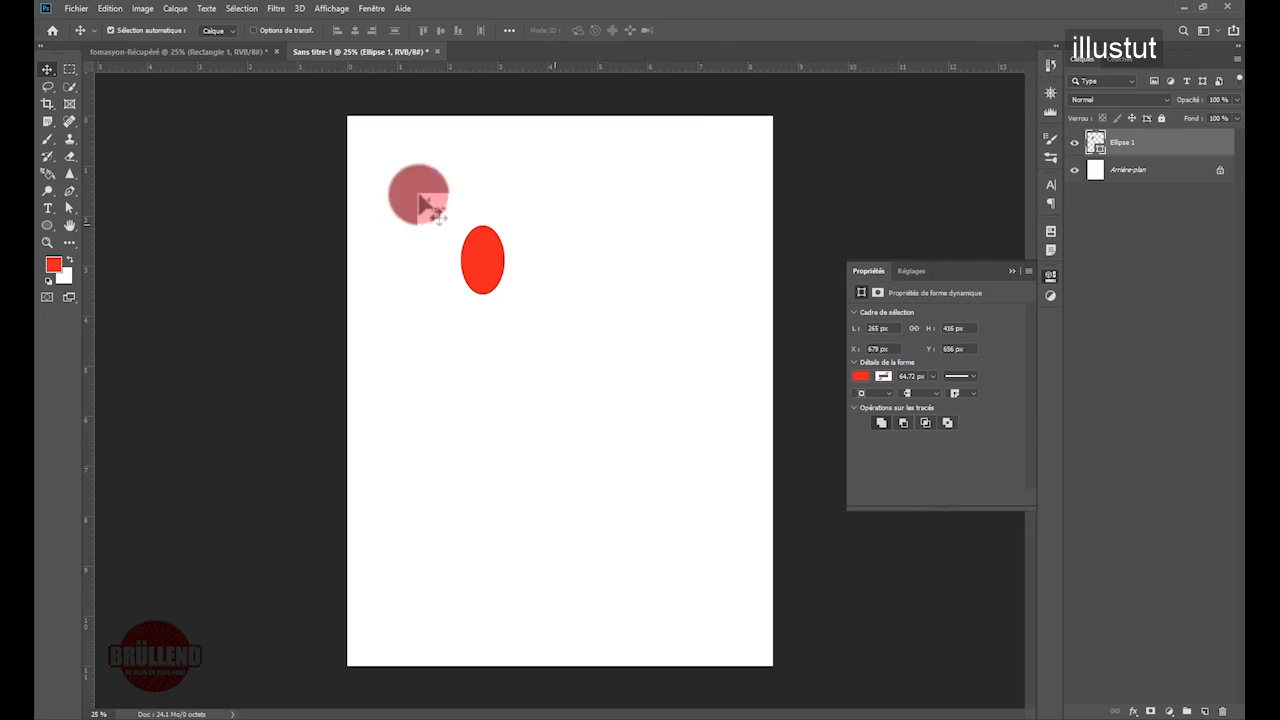
Step: Activate the Annotation tool and set the annotation author to 605
left_click(69, 123)
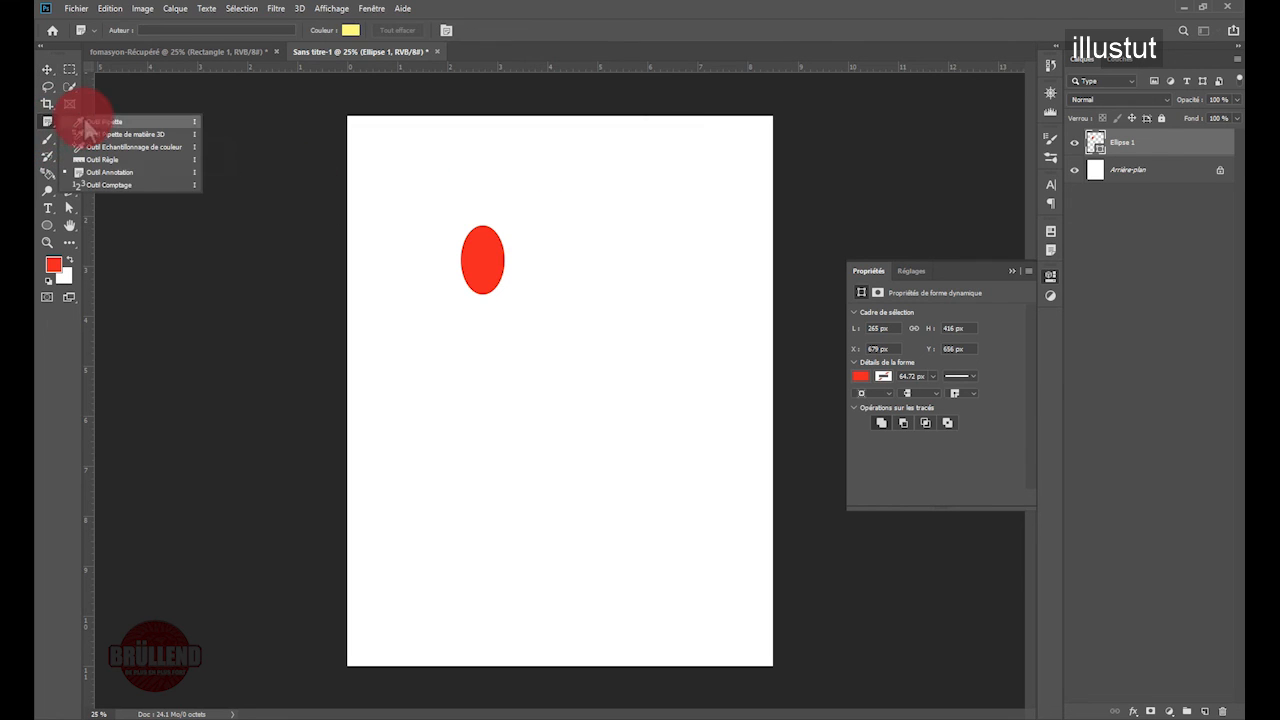
left_click(76, 122)
mouse_move(47, 121)
left_mouse_down()
mouse_move(86, 137)
mouse_move(100, 180)
left_mouse_up()
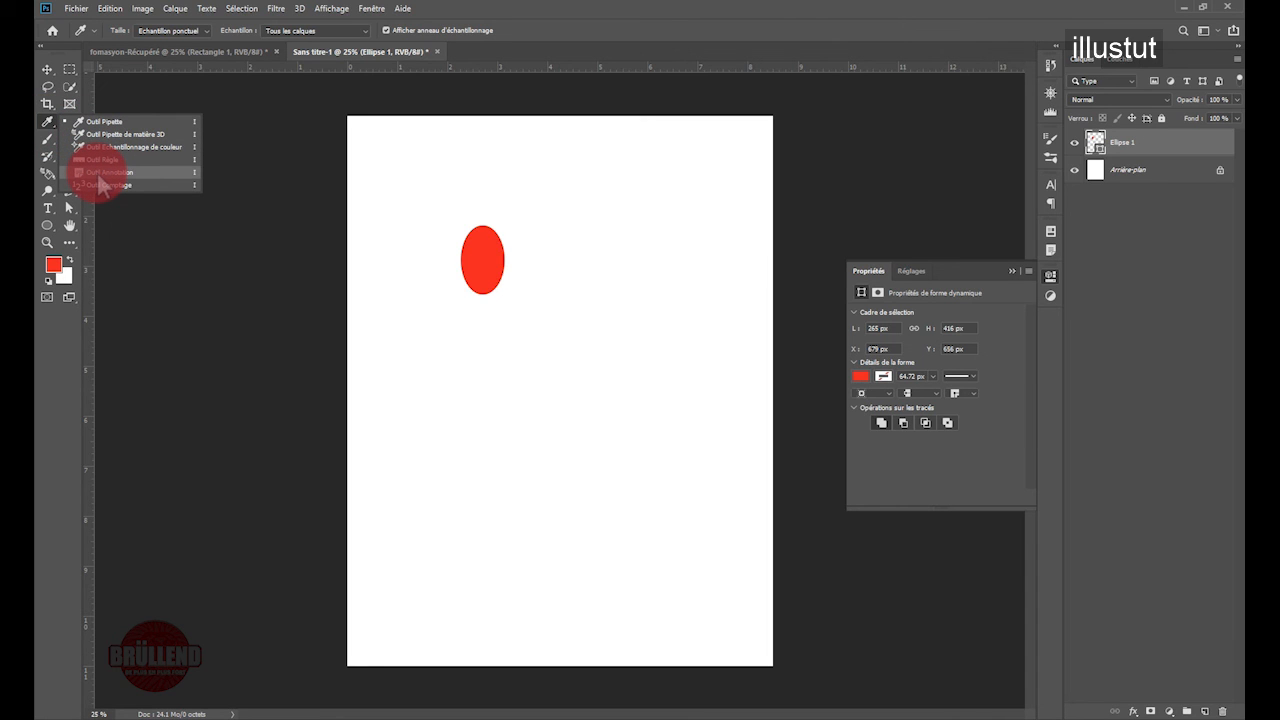
left_click_drag(100, 180, 101, 178)
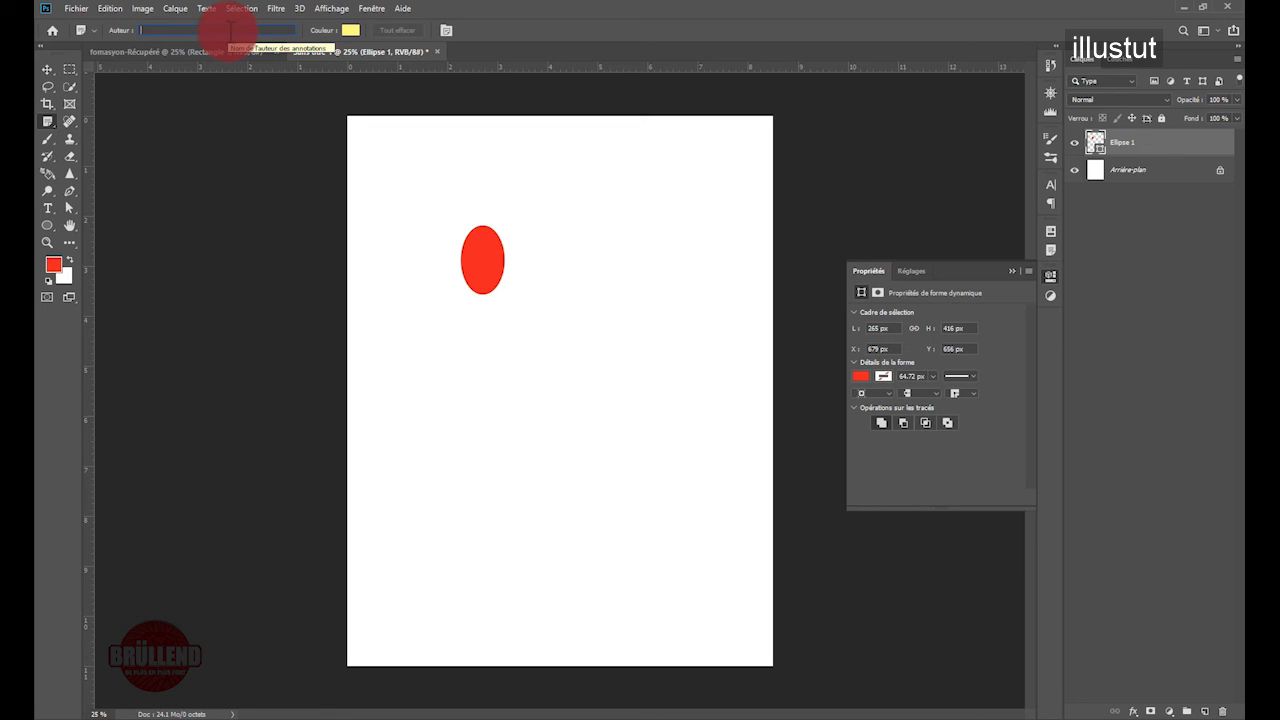
type("BOB")
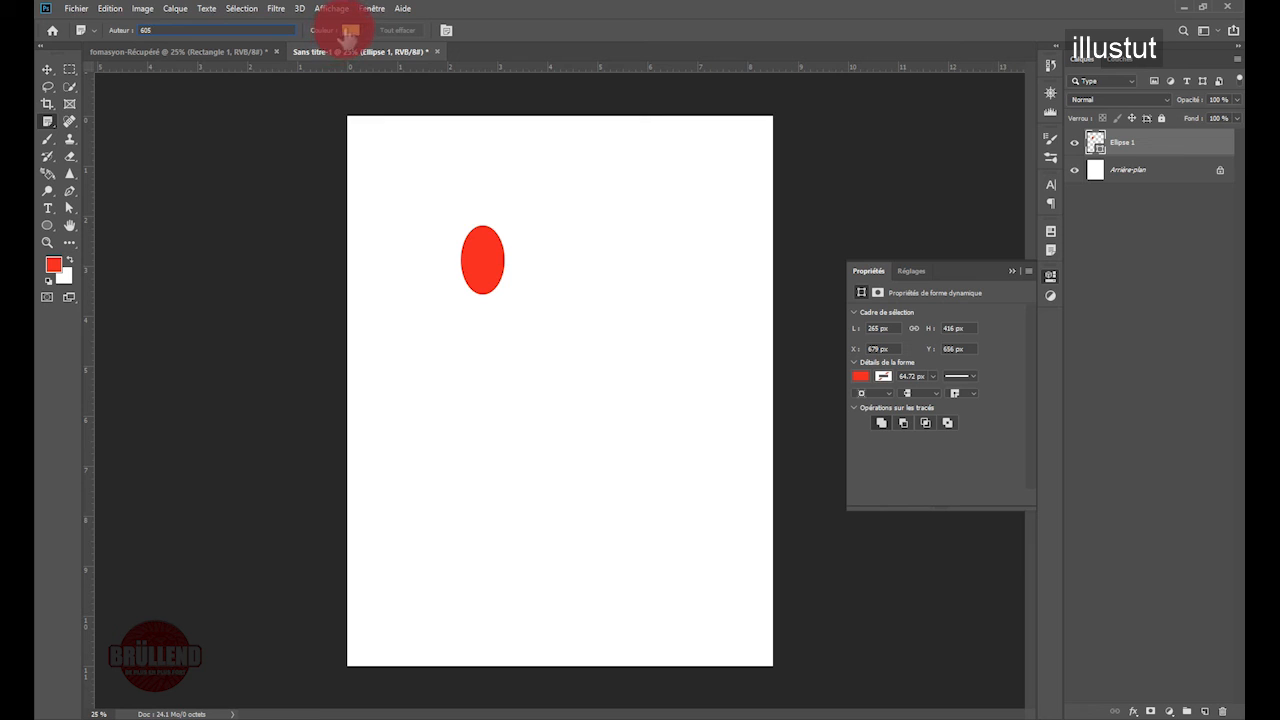
Step: Set the annotation colour to green #13fe0d, and write a note on the red ellipse
left_click(350, 30)
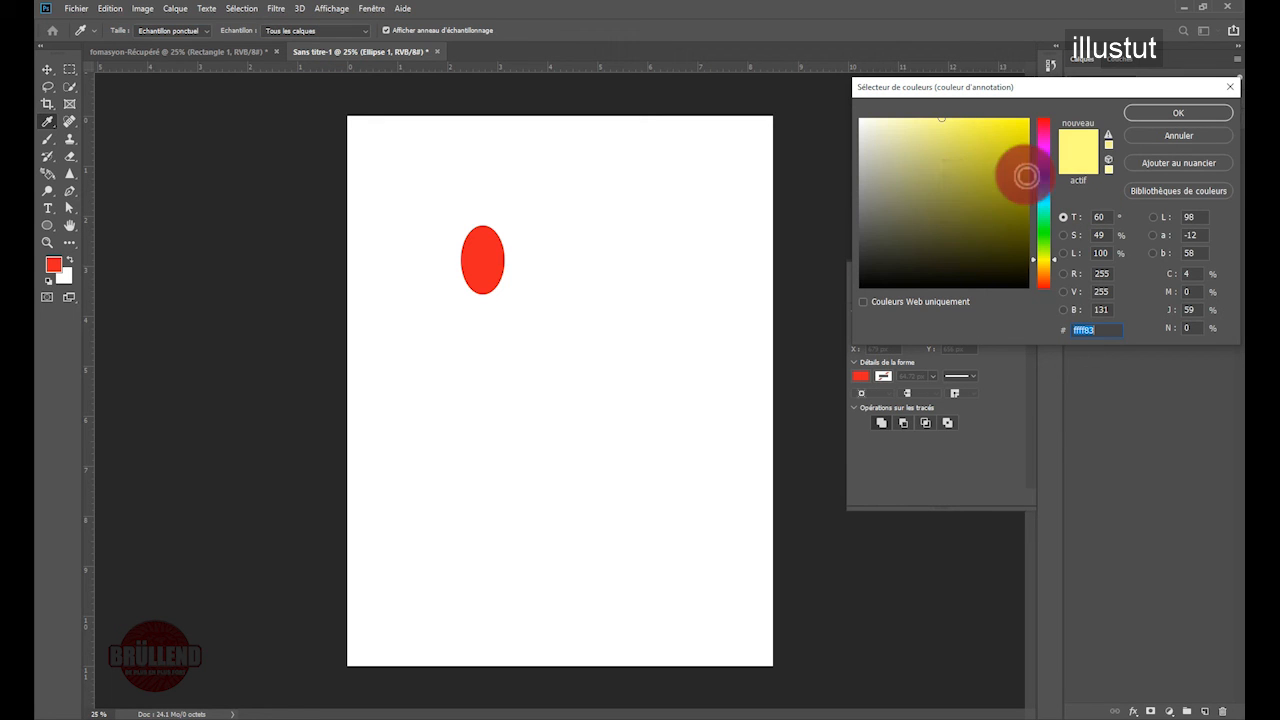
left_click(1042, 232)
left_click_drag(990, 174, 1022, 120)
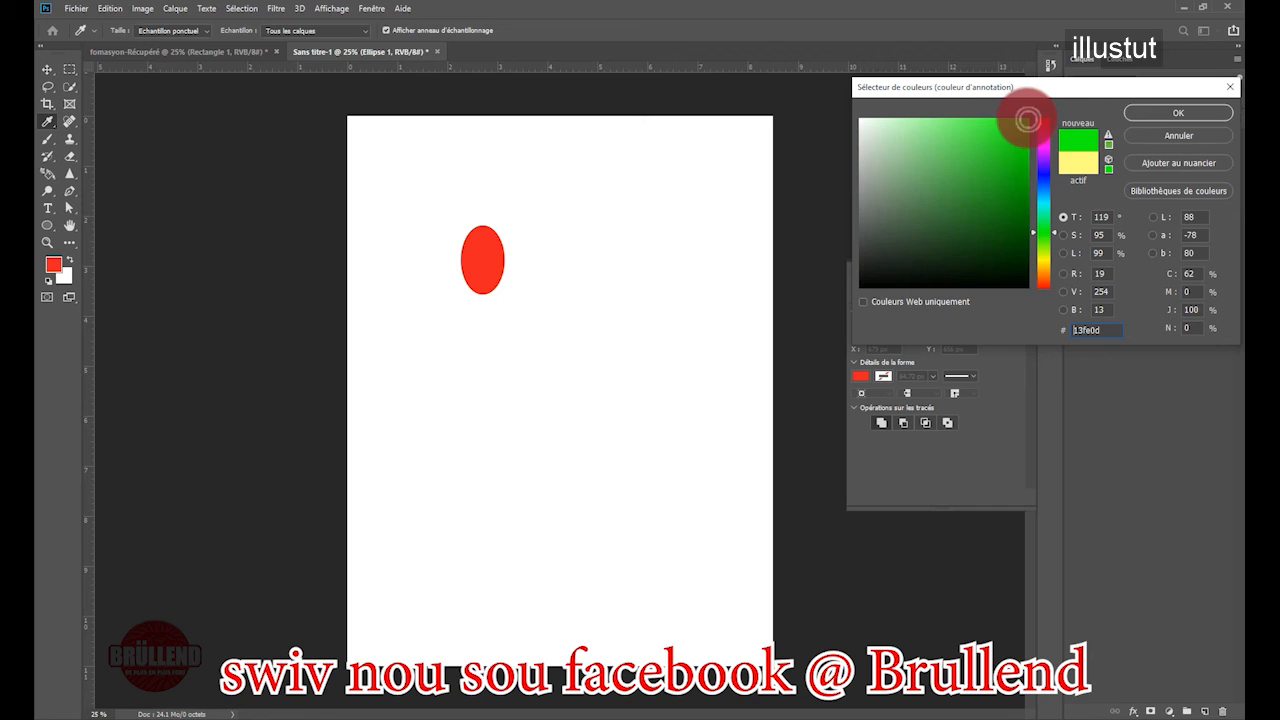
key("Return")
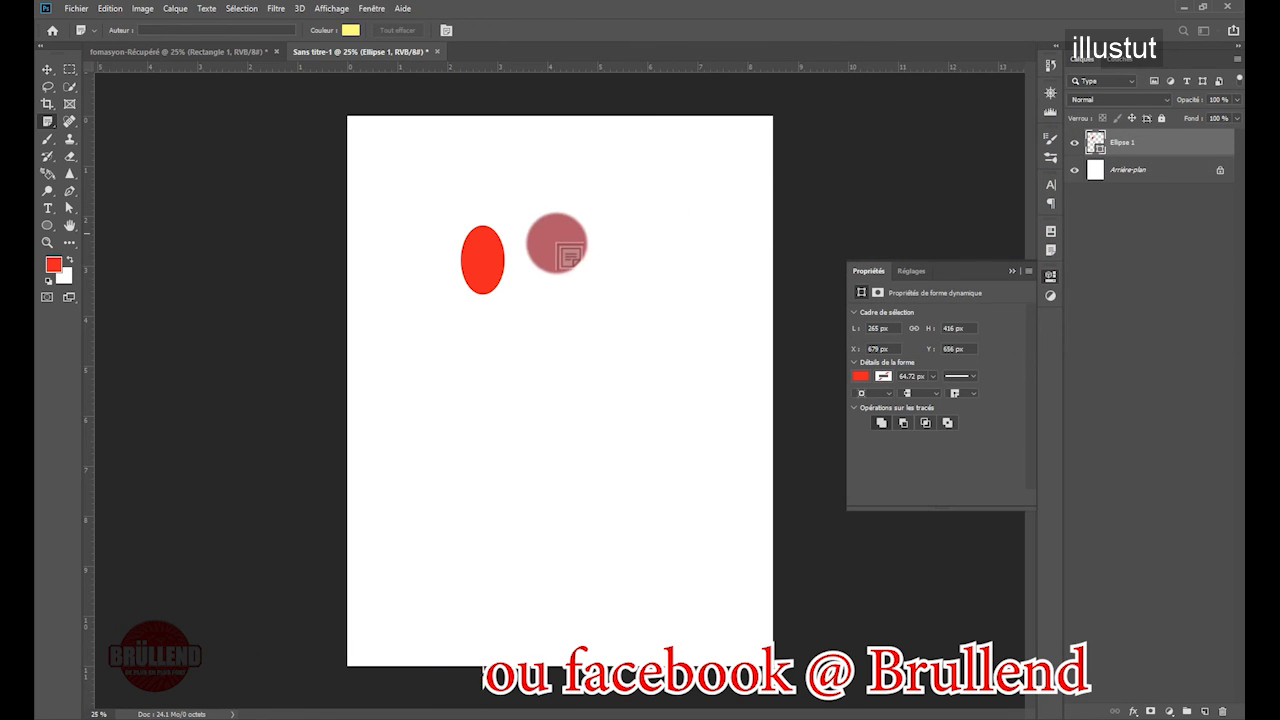
left_click(479, 241)
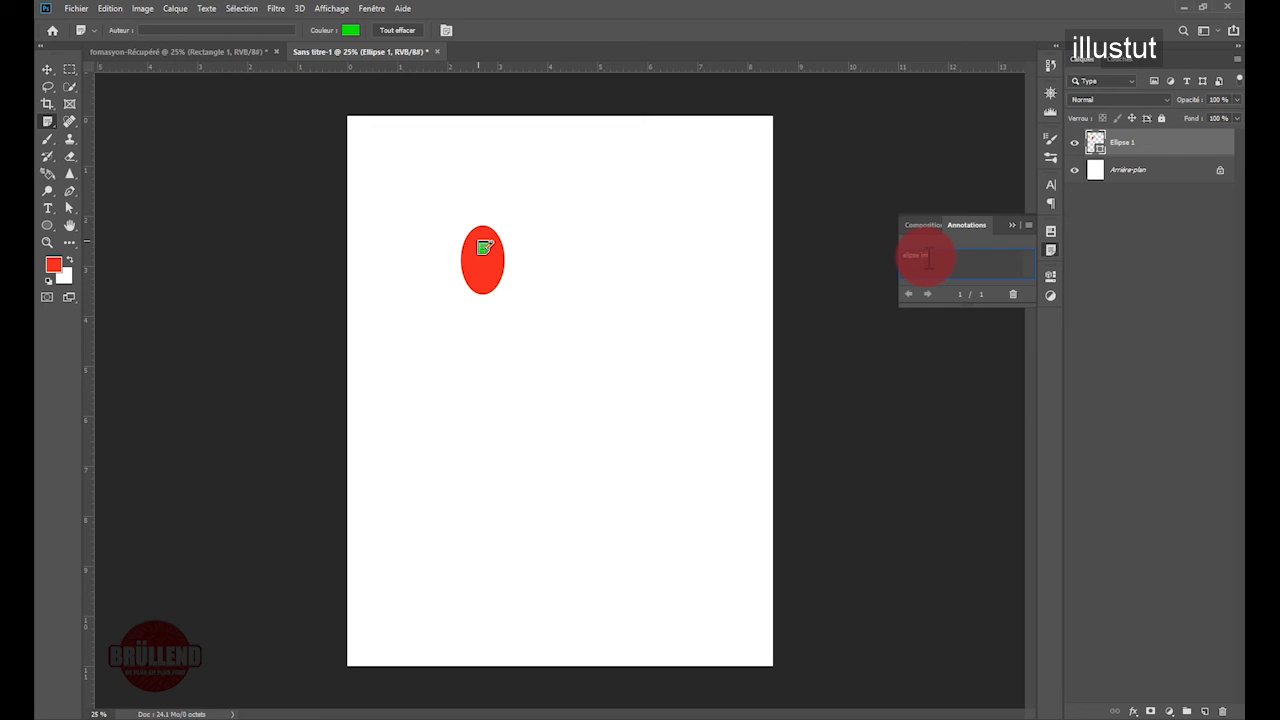
left_click(1013, 226)
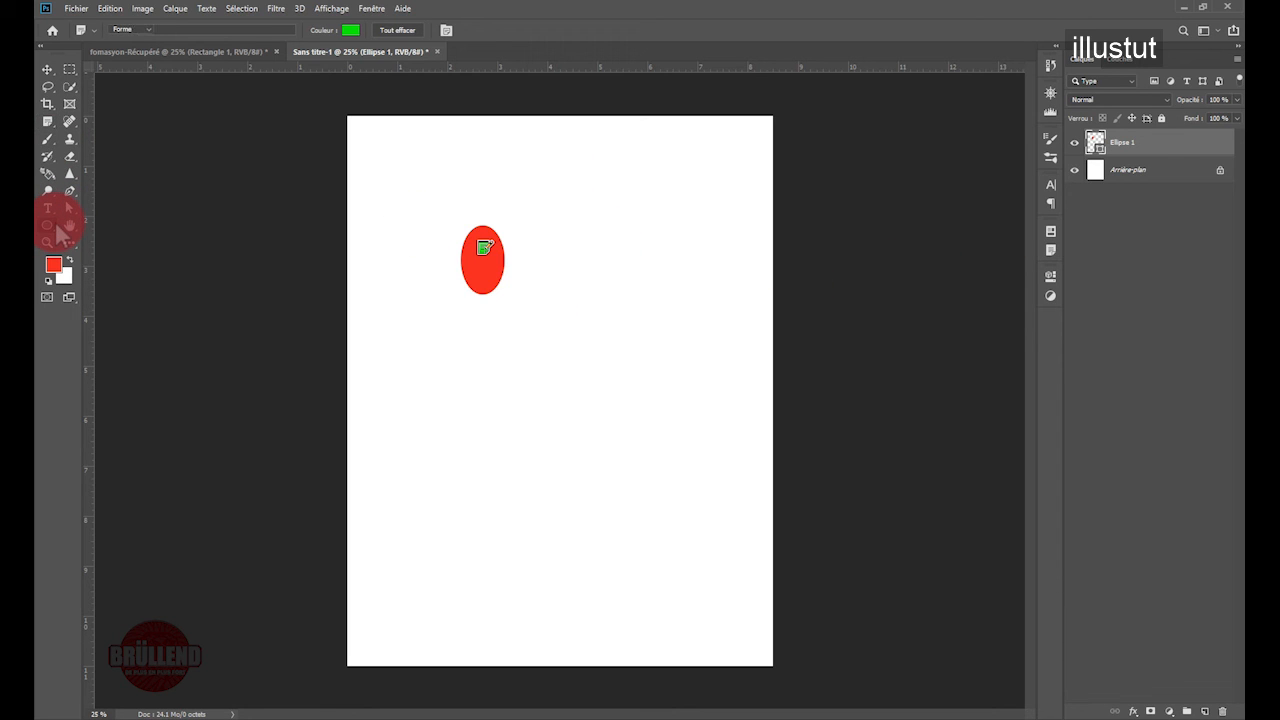
Step: Draw a three-sided red polygon about 375 by 401 px below and to the right of the ellipse
left_click(57, 228)
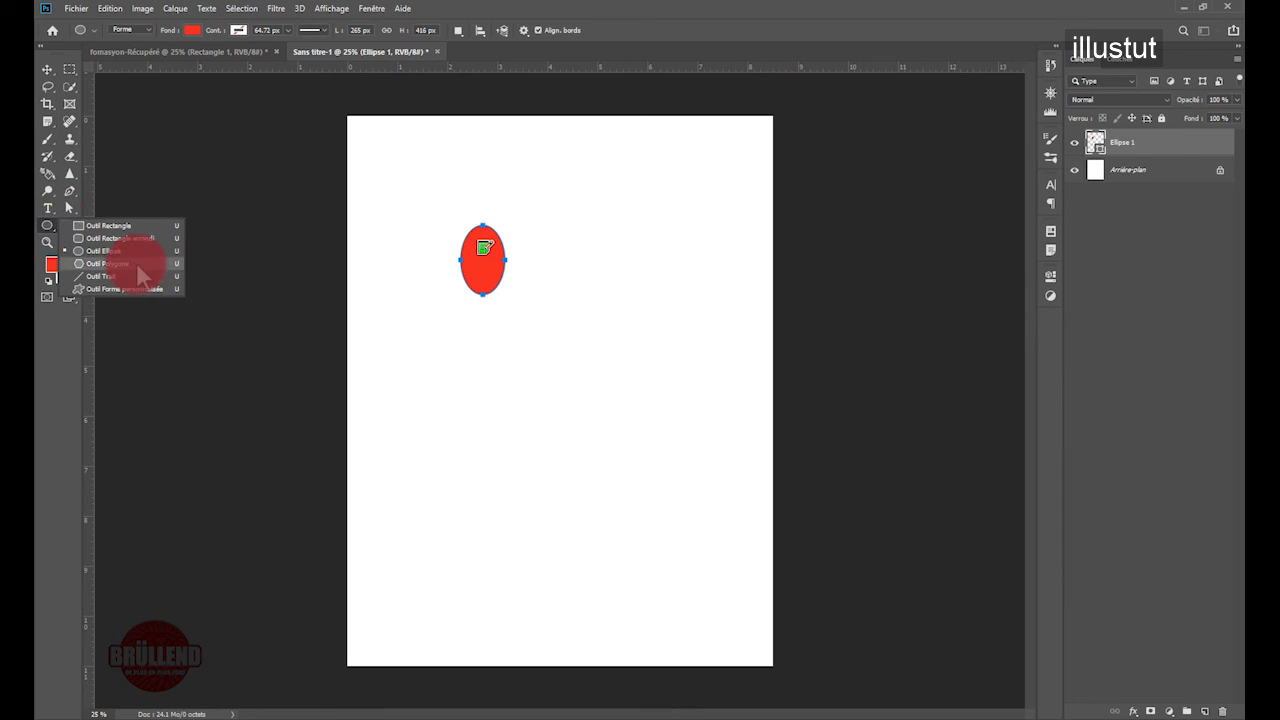
left_click(120, 263)
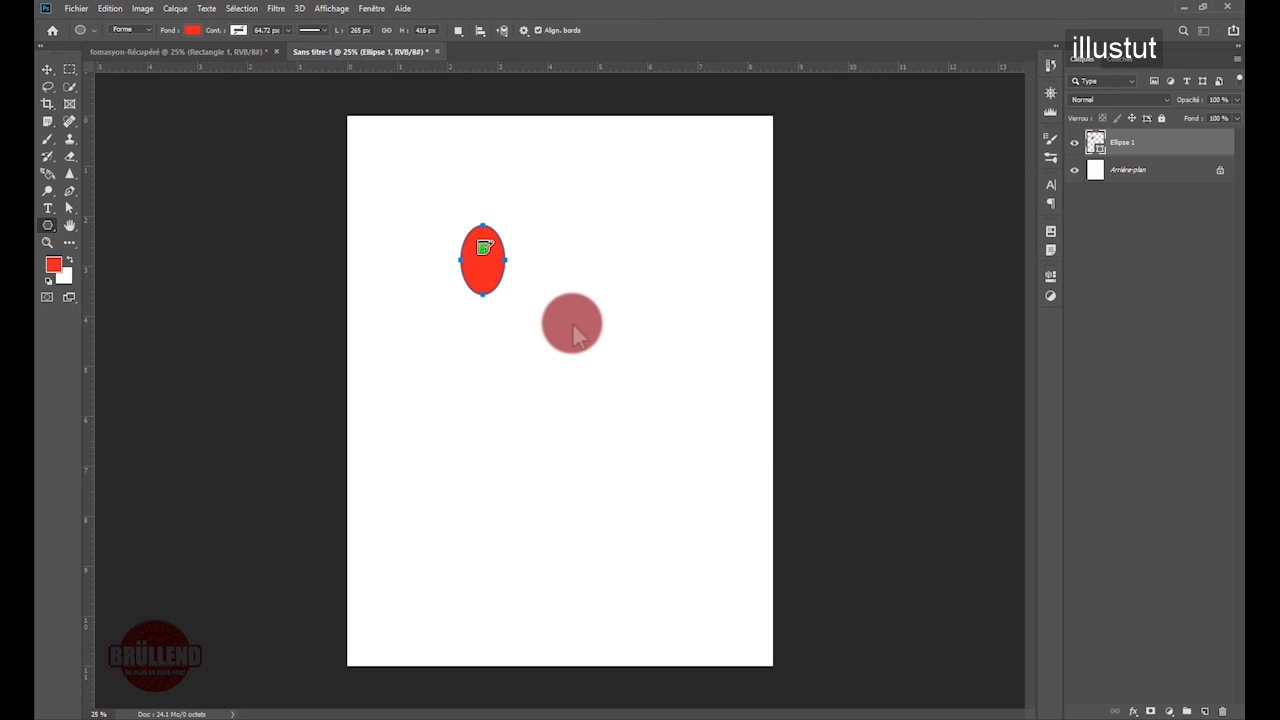
left_click_drag(572, 322, 560, 352)
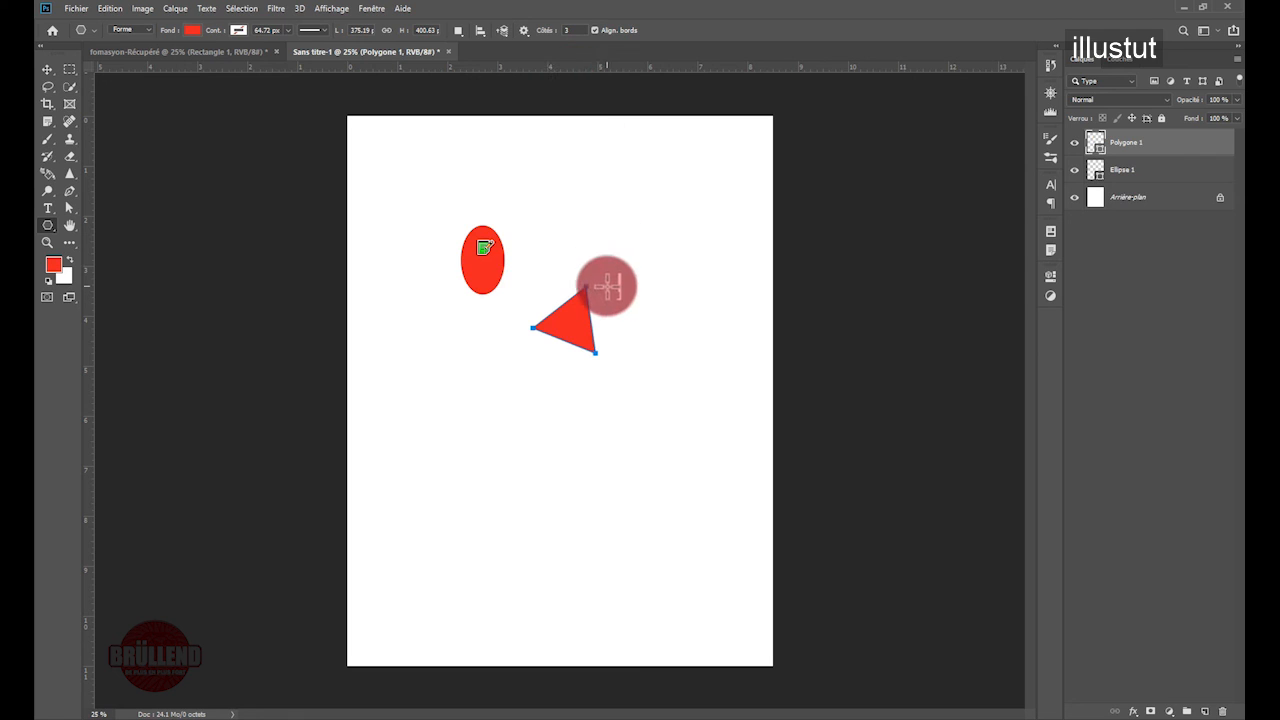
Step: Add an annotation with author 506 and yellow colour #fee40d on the red triangle
left_click(47, 121)
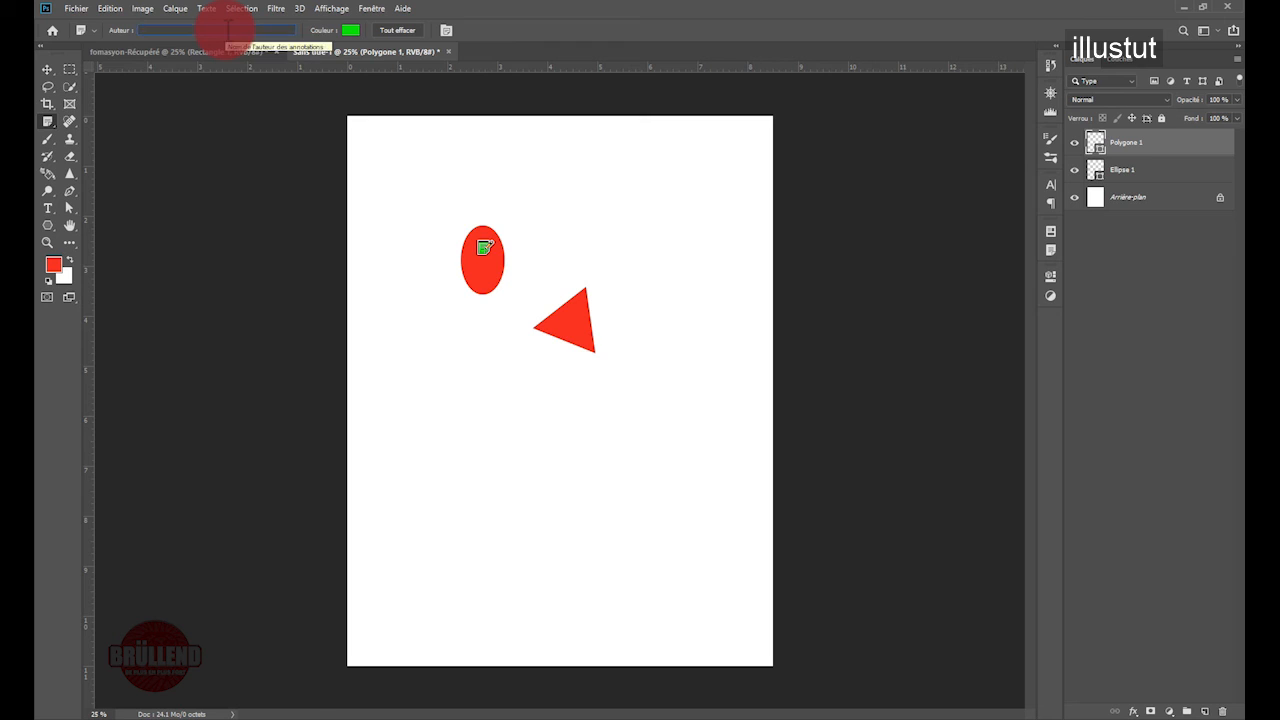
type("506")
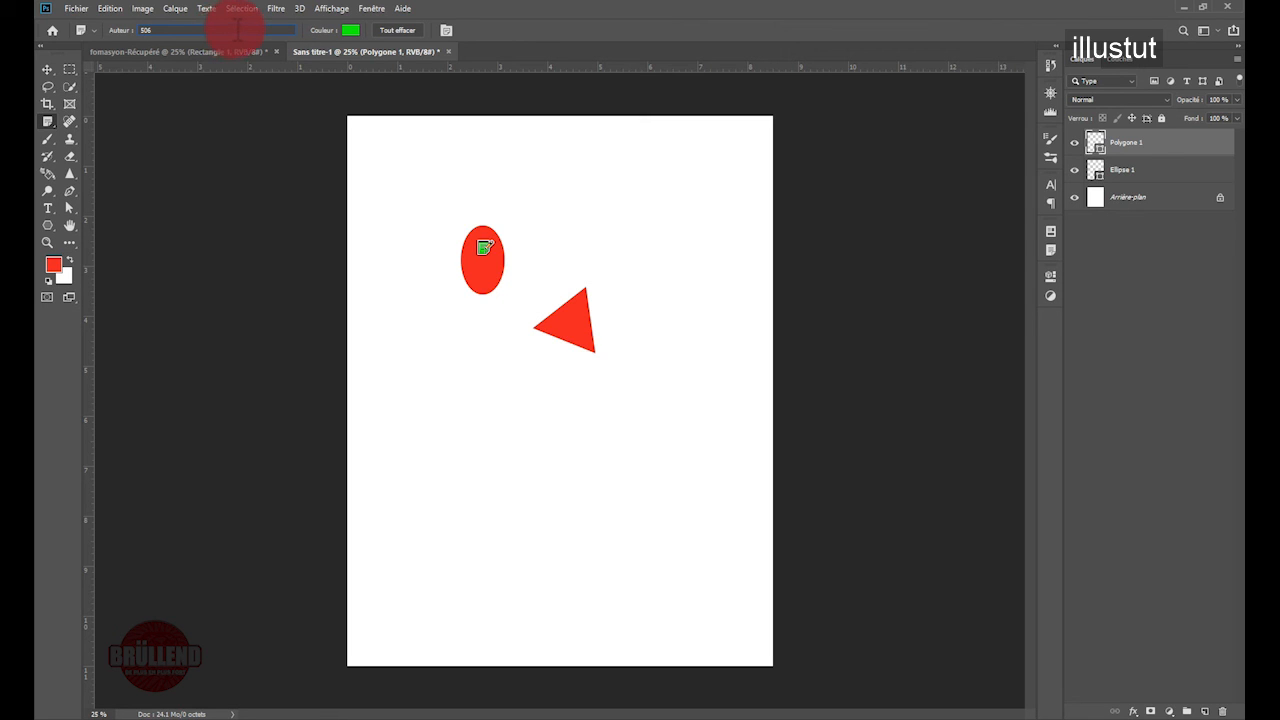
left_click(349, 30)
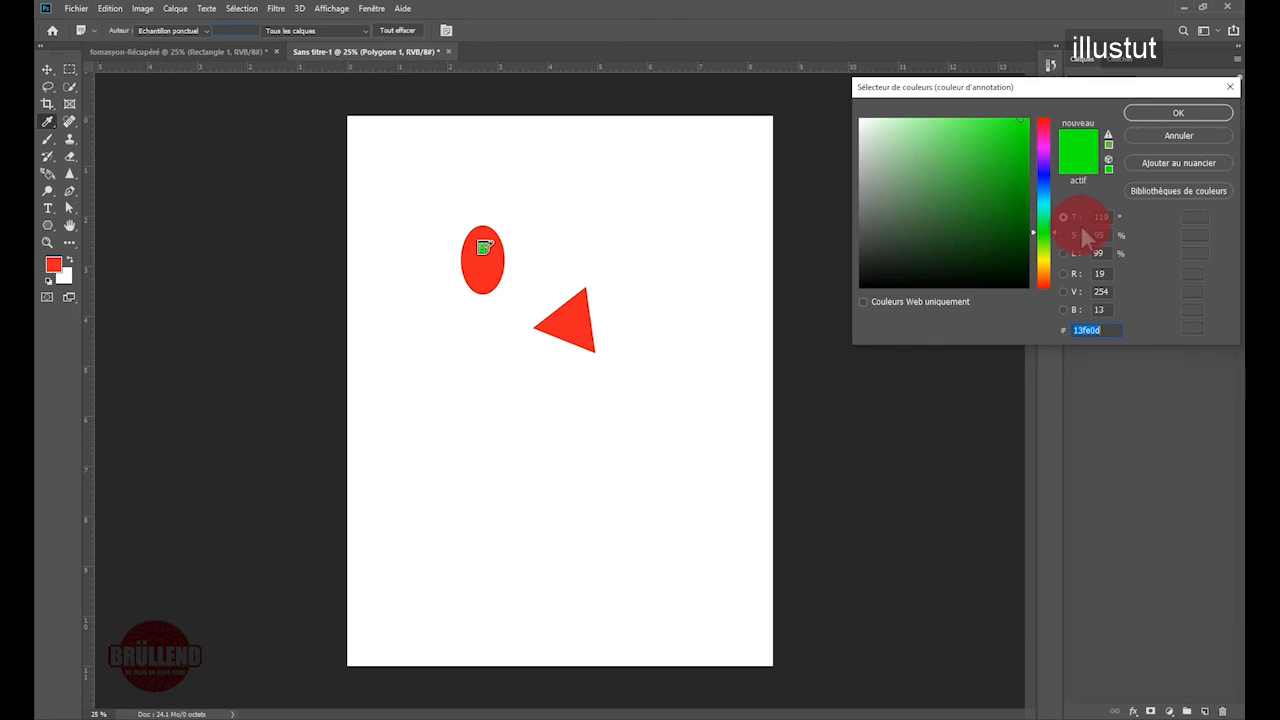
left_click(1044, 263)
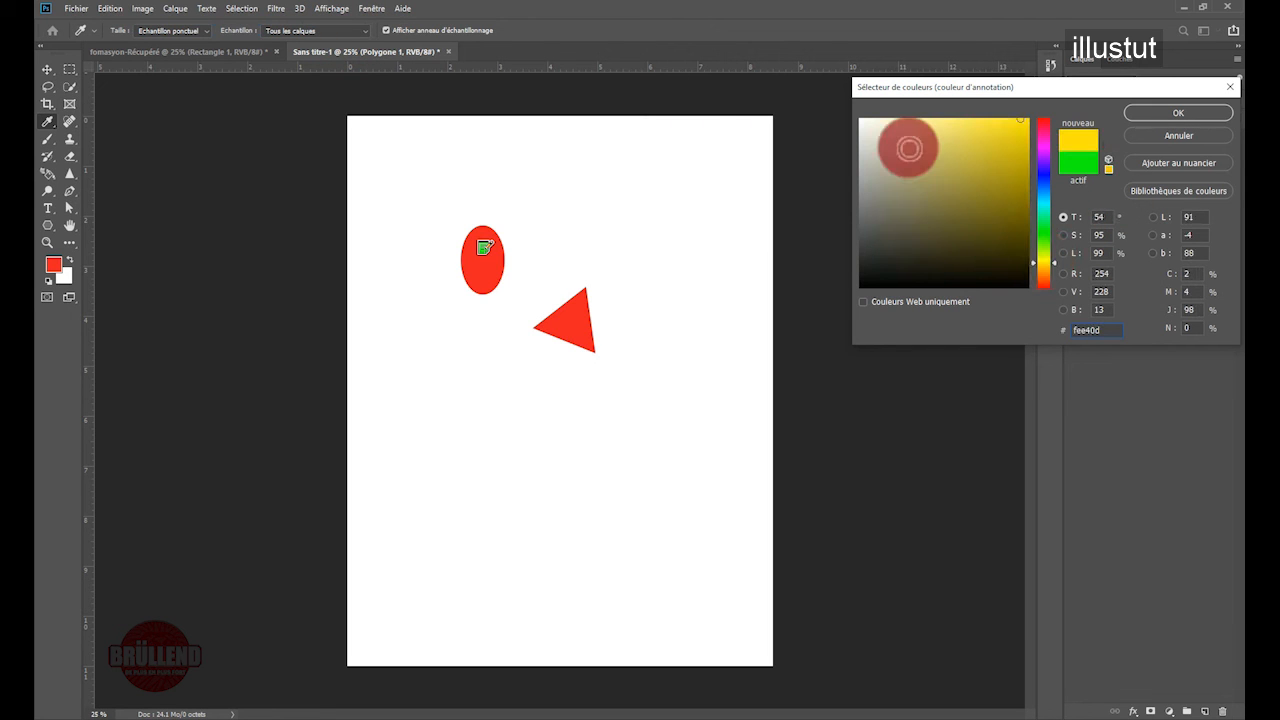
left_click(1165, 132)
left_click(580, 323)
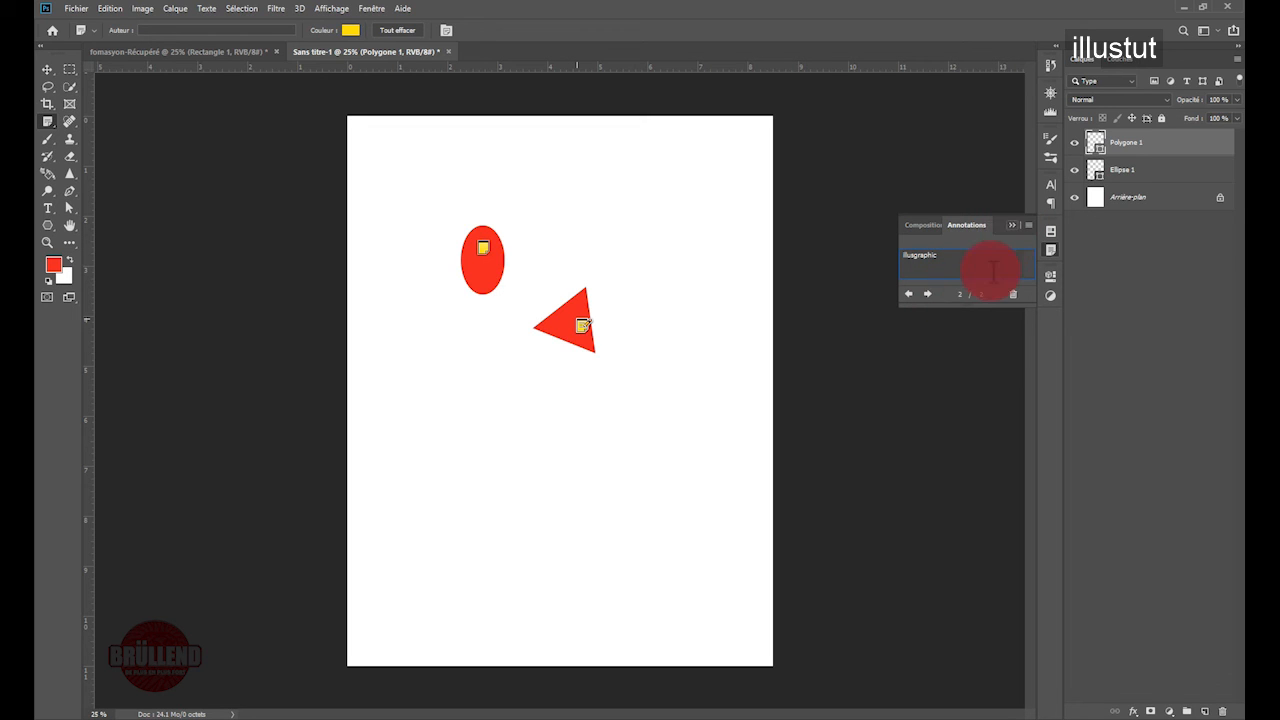
Step: Set the author of the triangle's annotation to 508 and collapse the annotation notes
left_click(929, 297)
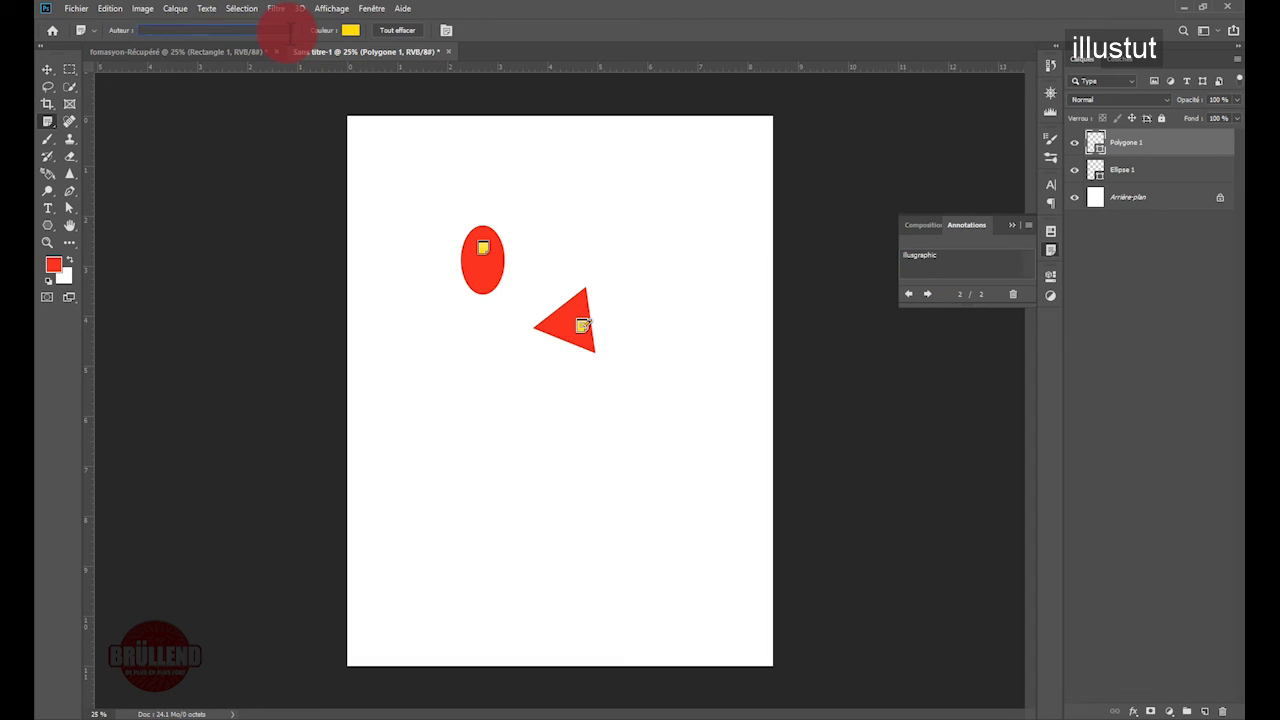
type("SOB")
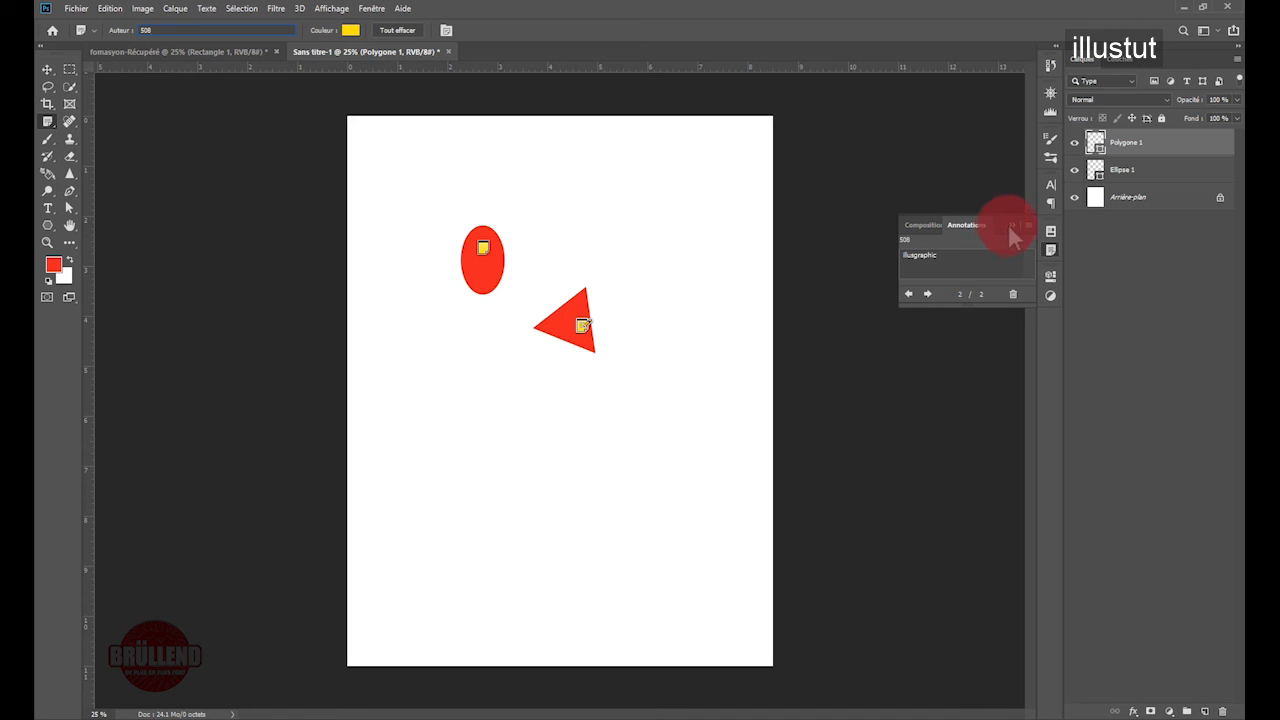
left_click(1010, 228)
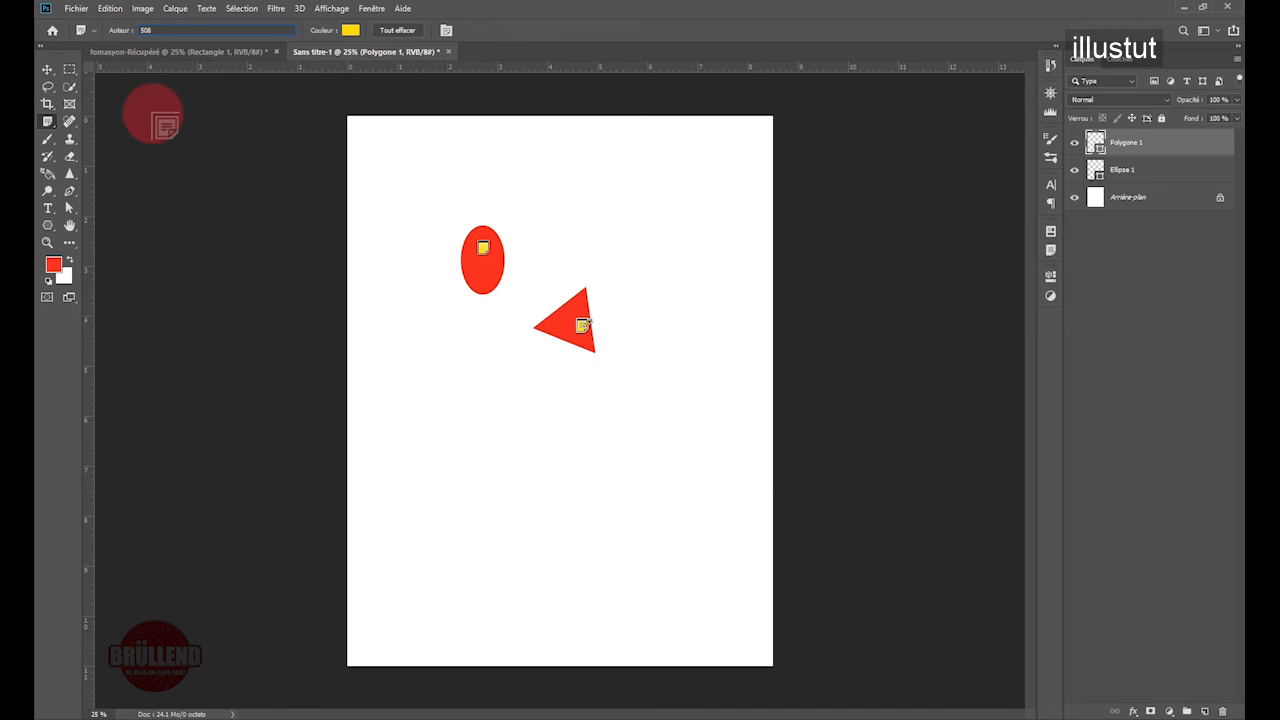
Step: Hide and redisplay the annotation markers twice using Extras, and dismiss the recovery-data message
left_click(47, 69)
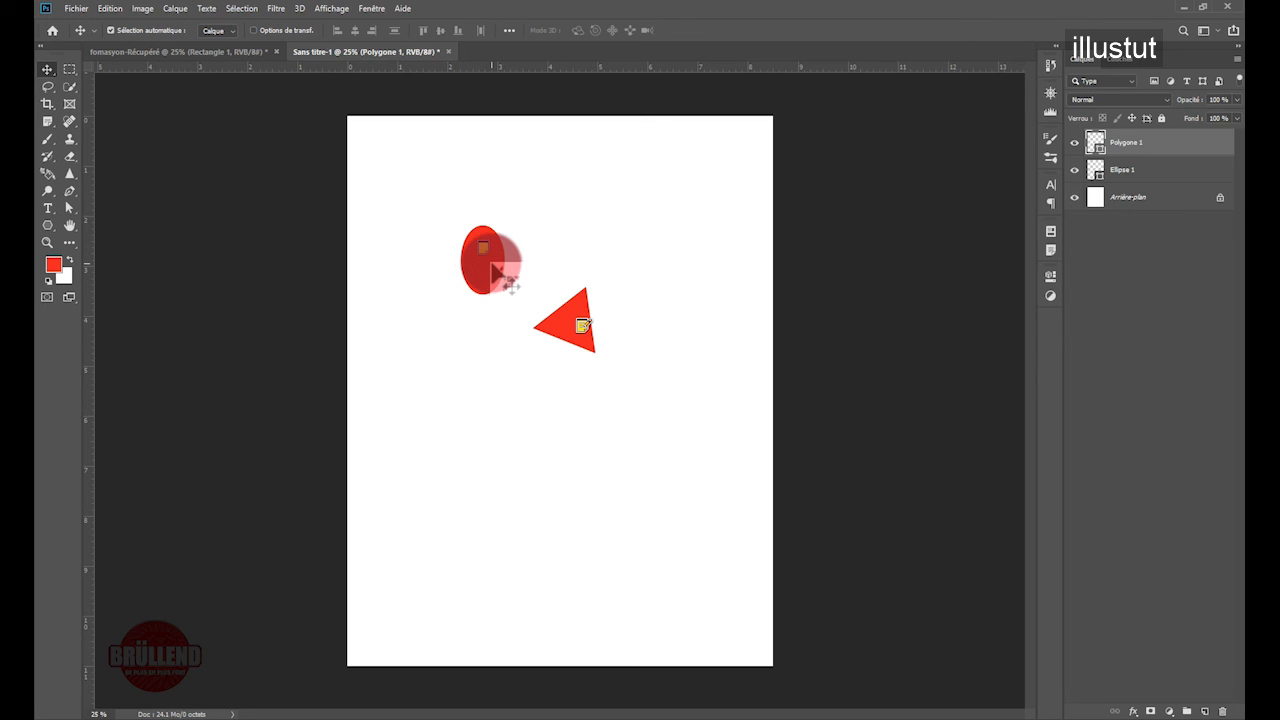
left_click(338, 9)
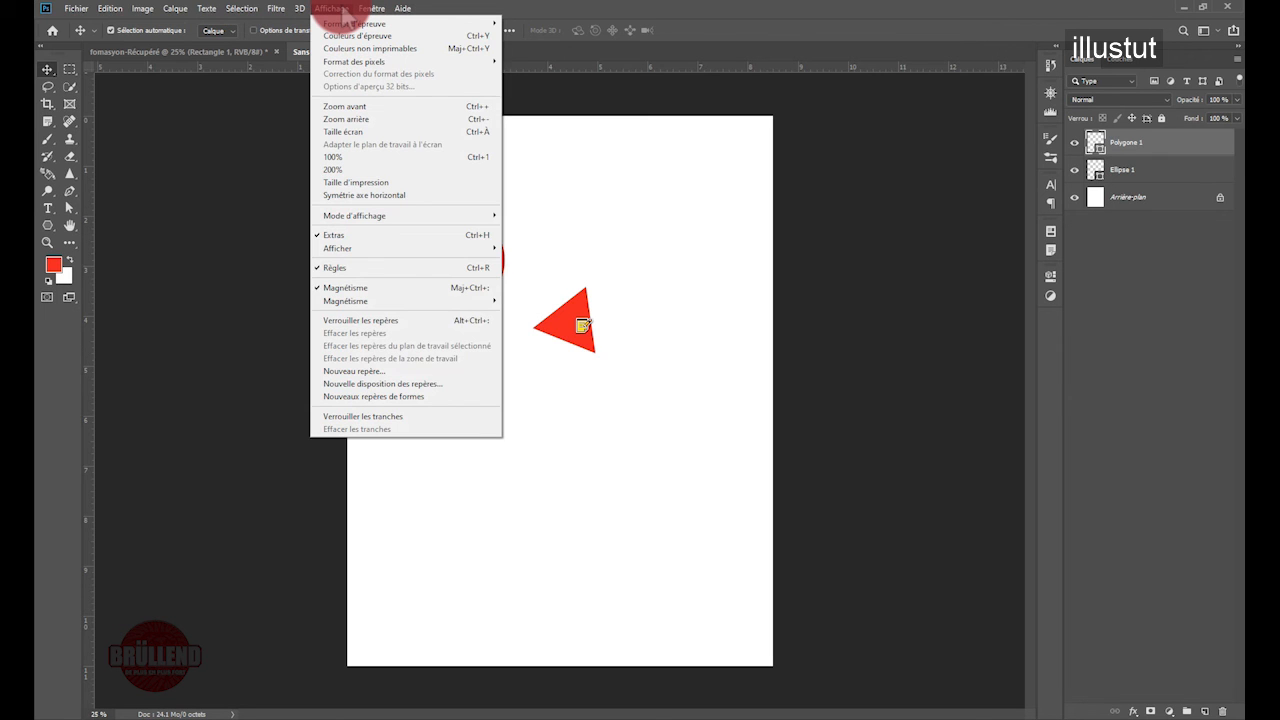
left_click(408, 237)
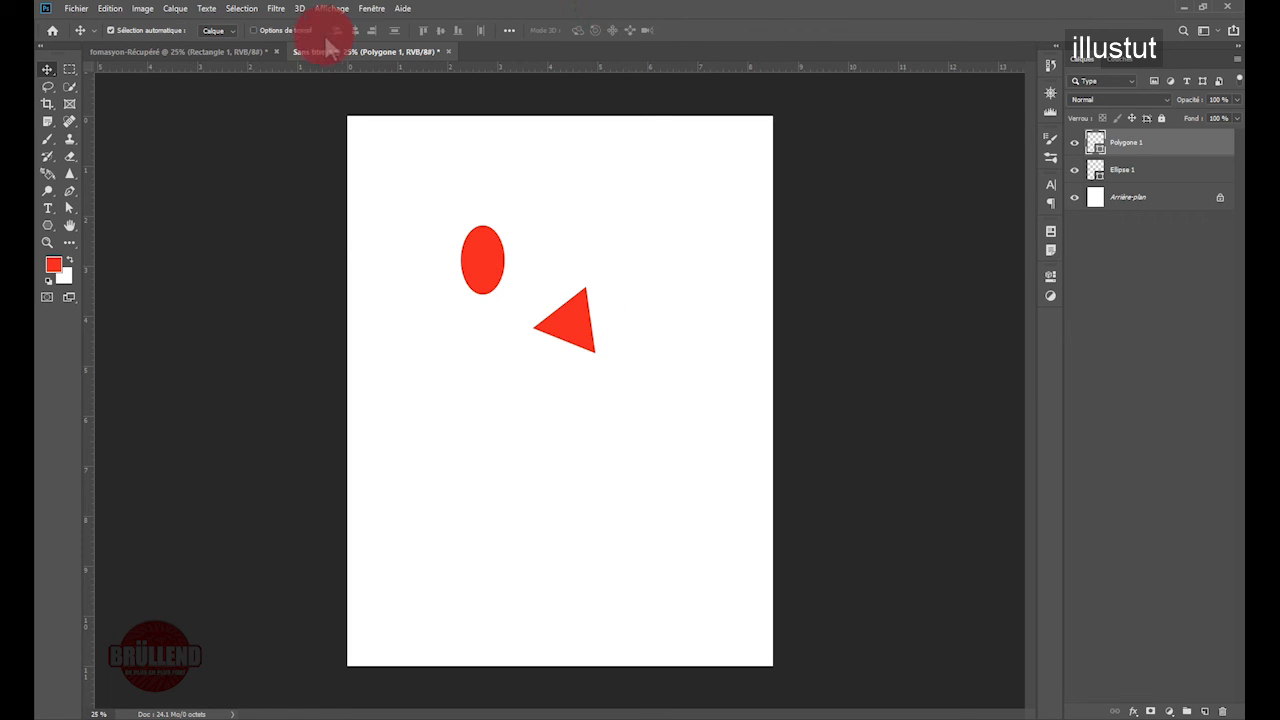
left_click(332, 8)
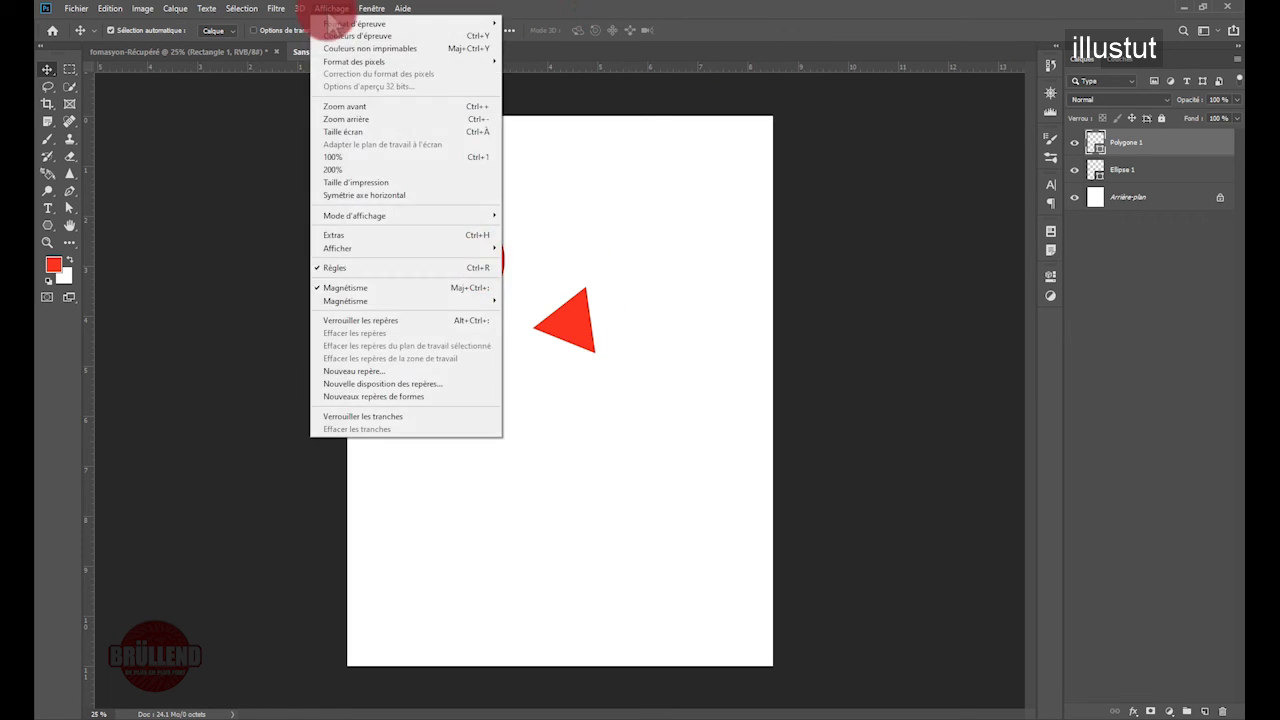
left_click(400, 237)
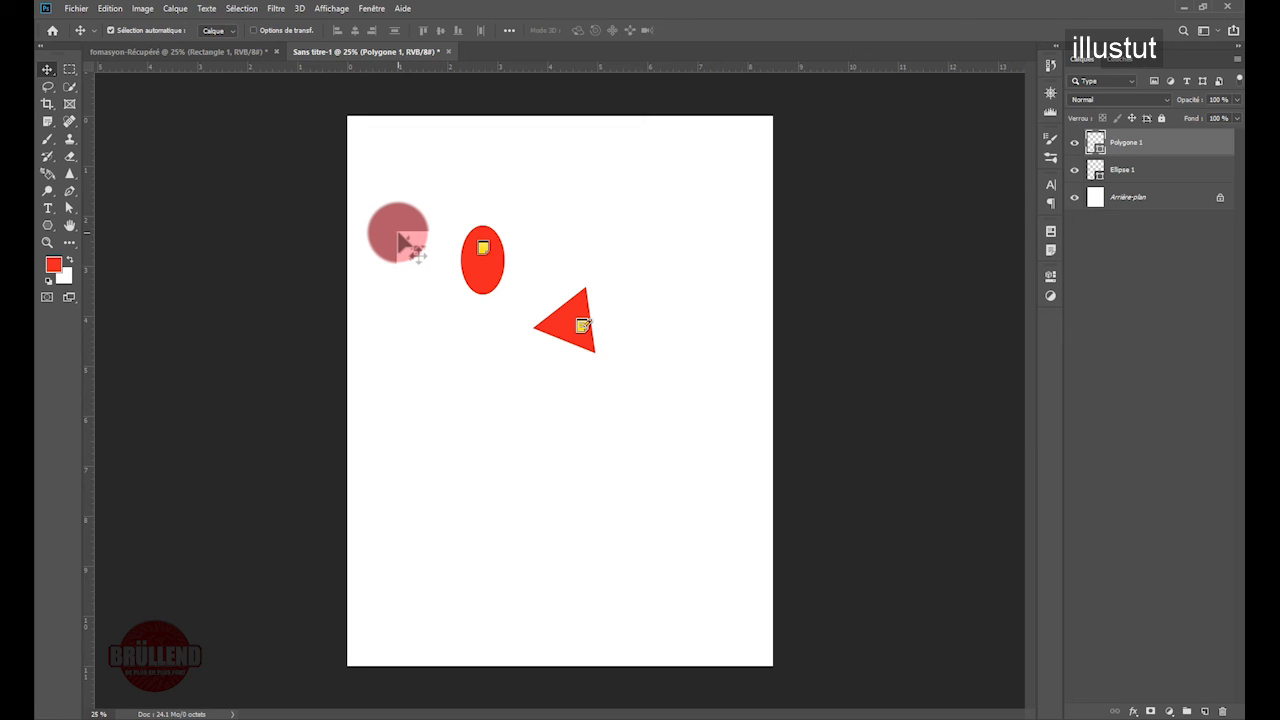
left_click(339, 10)
left_click(408, 236)
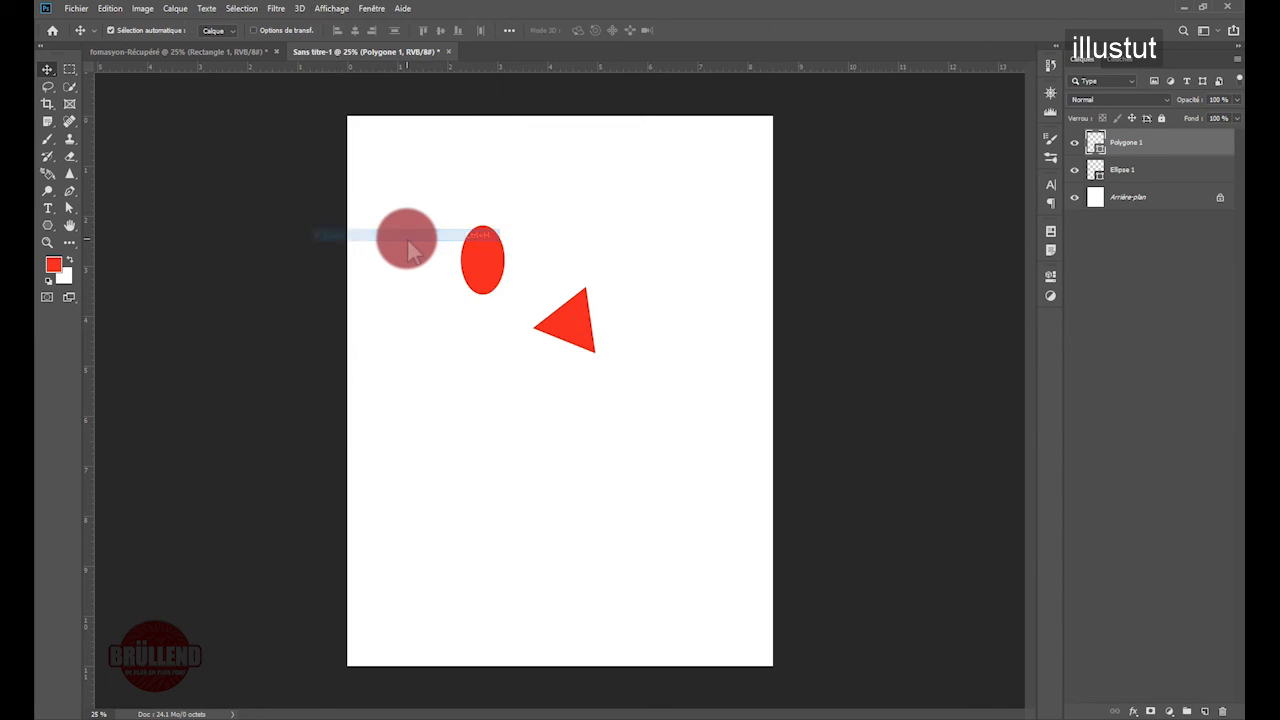
left_click(332, 9)
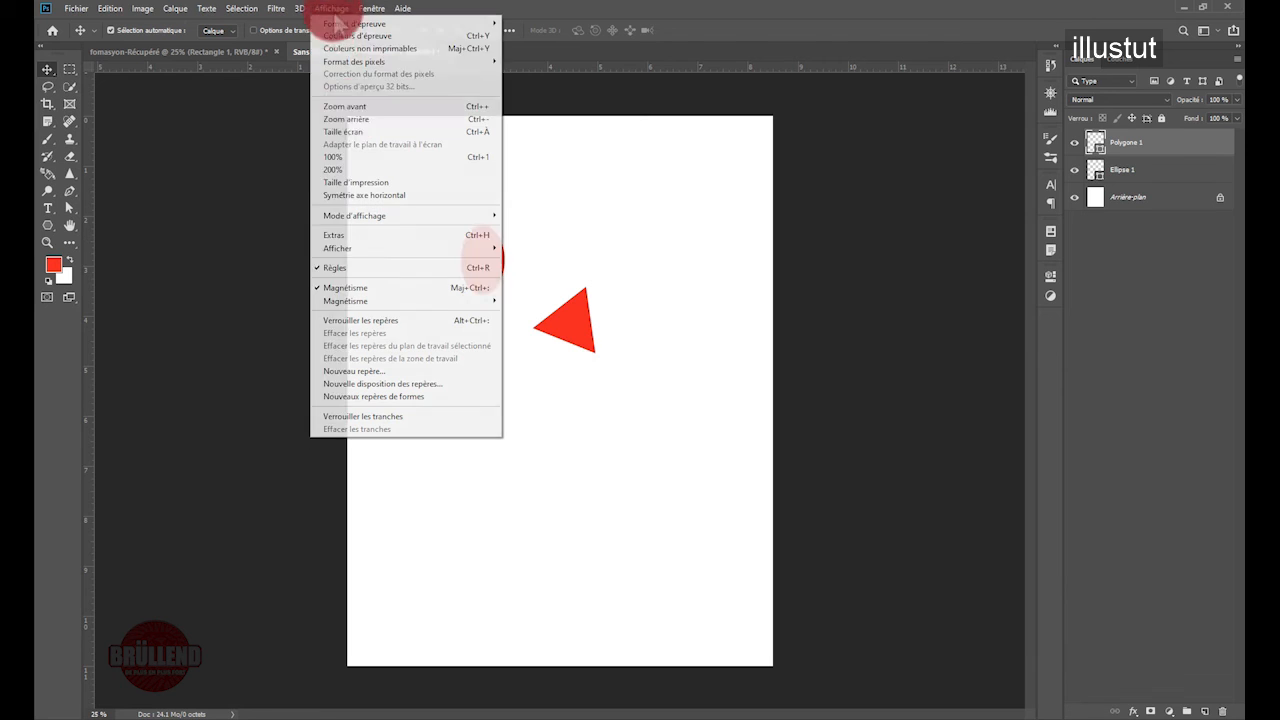
left_click(398, 237)
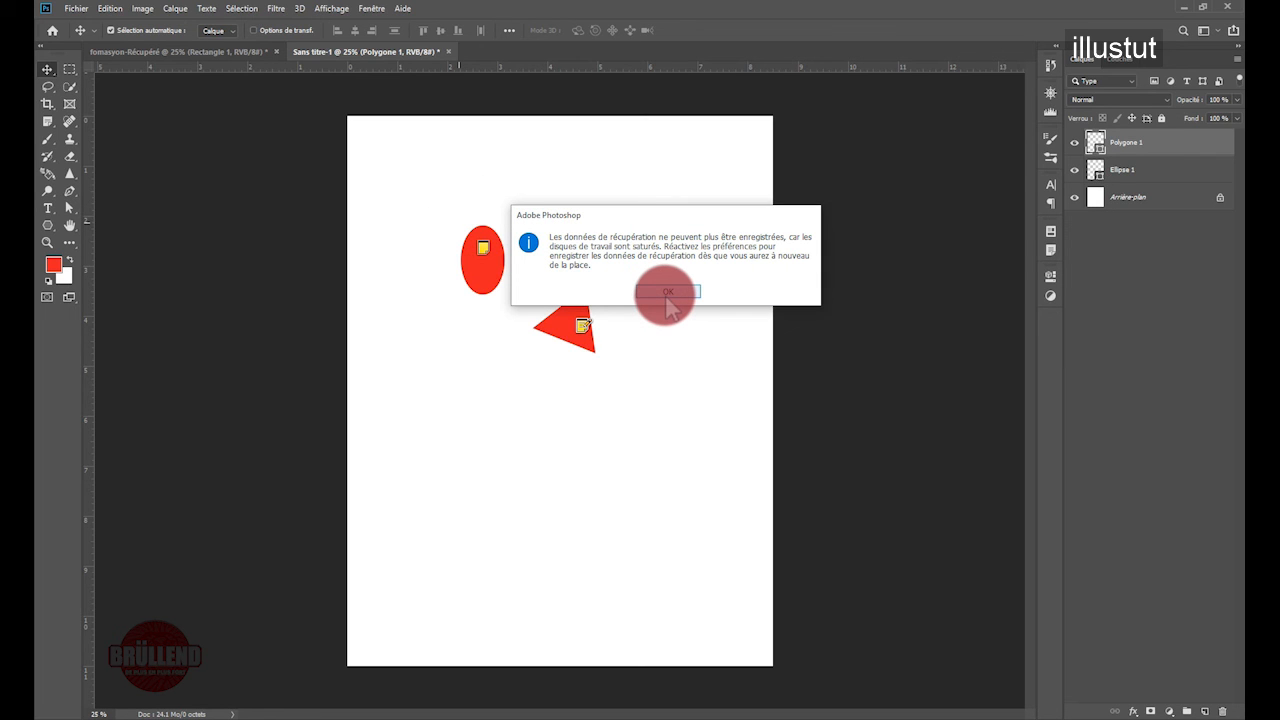
left_click(667, 292)
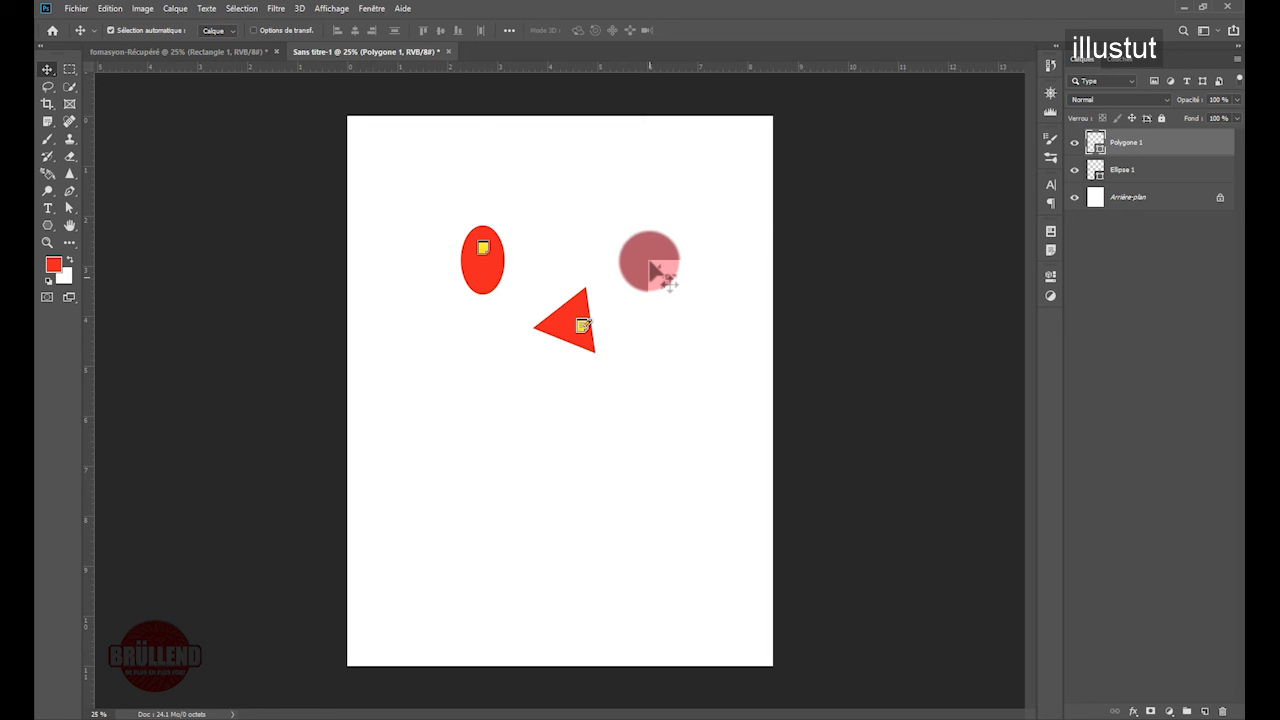
Step: Turn Extras off once more to hide the annotation markers, and turn it back on
left_click(333, 10)
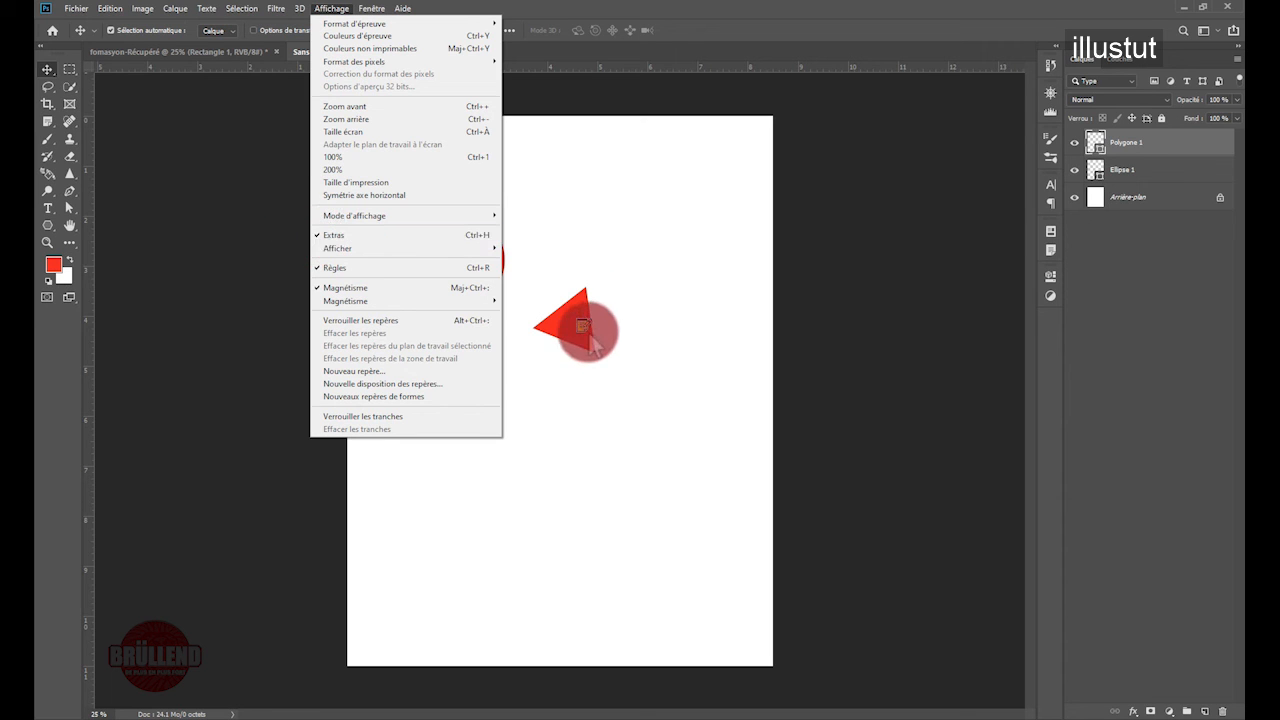
left_click(389, 235)
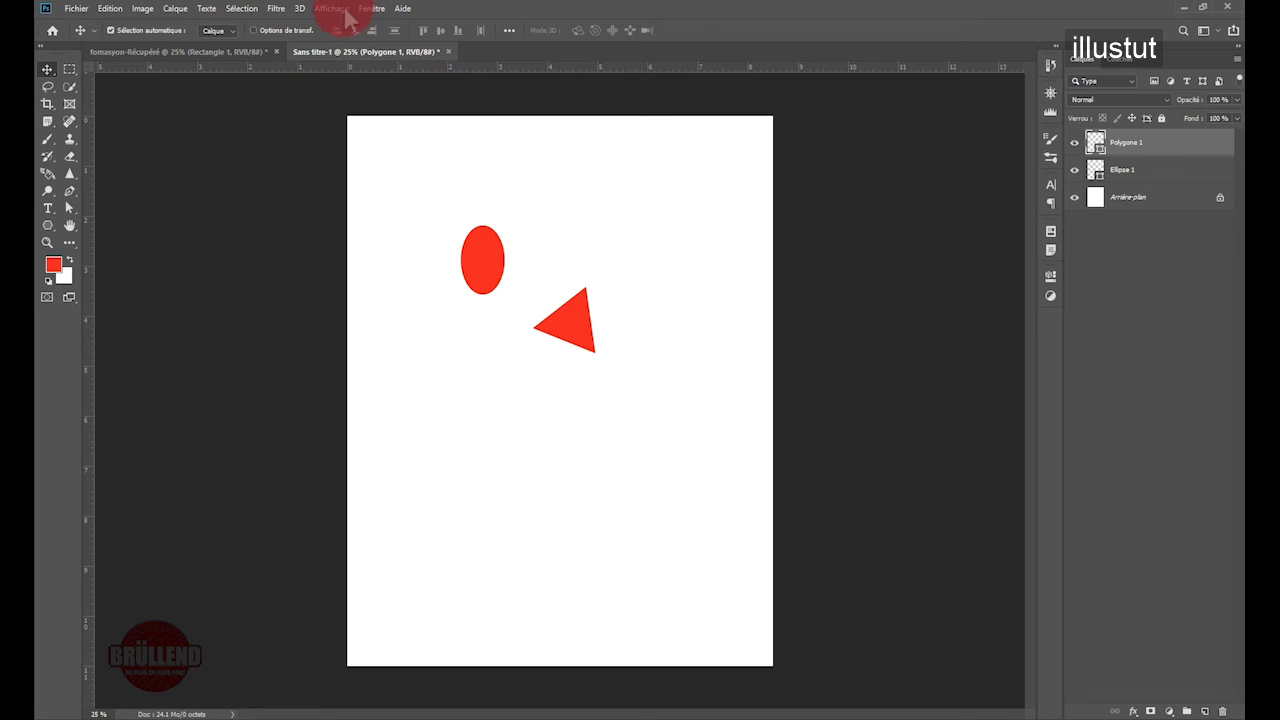
left_click(335, 10)
left_click(388, 235)
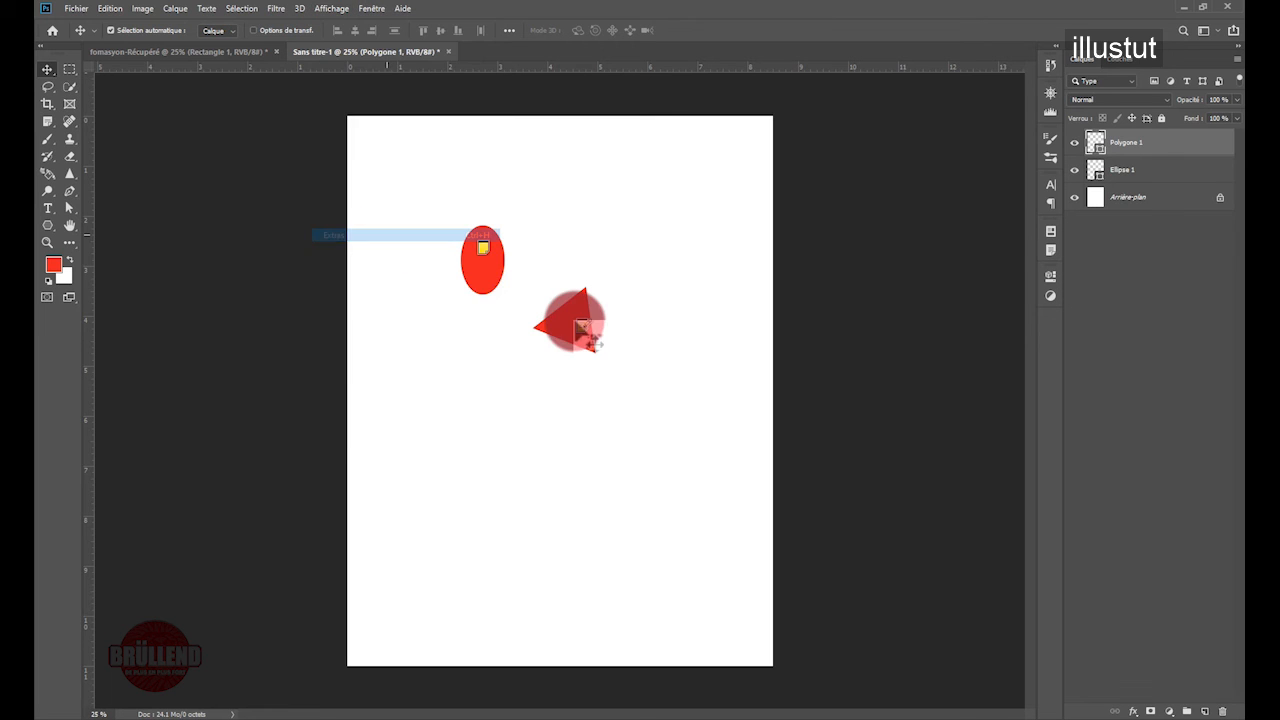